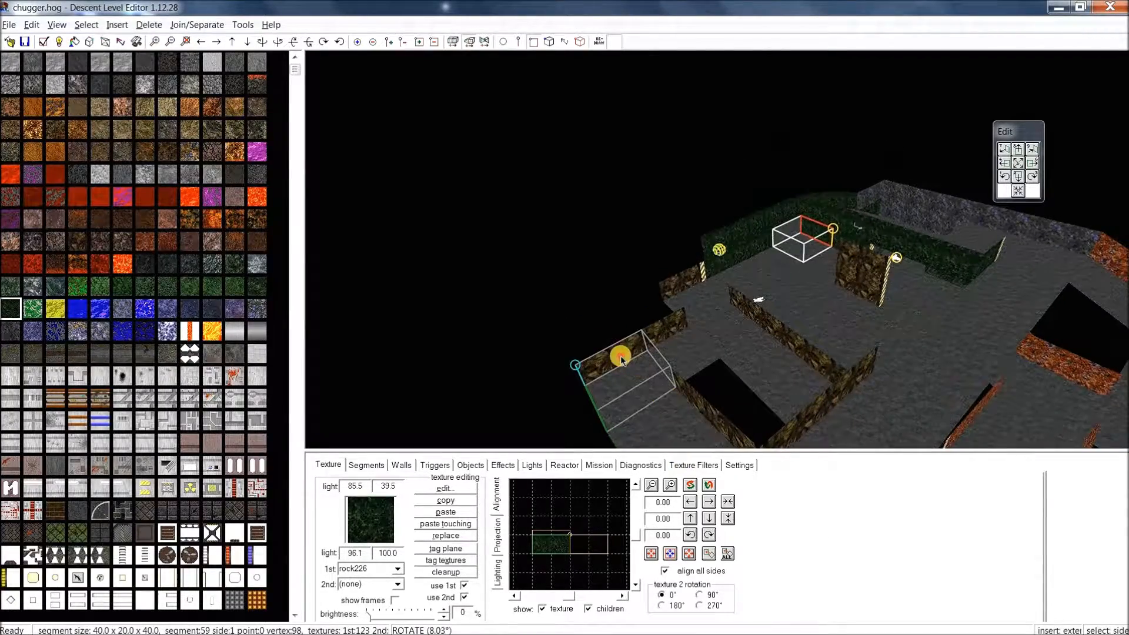
# Select the outer brown rock side of segment 67 at the end of the corridor.
pyautogui.click(620, 359)
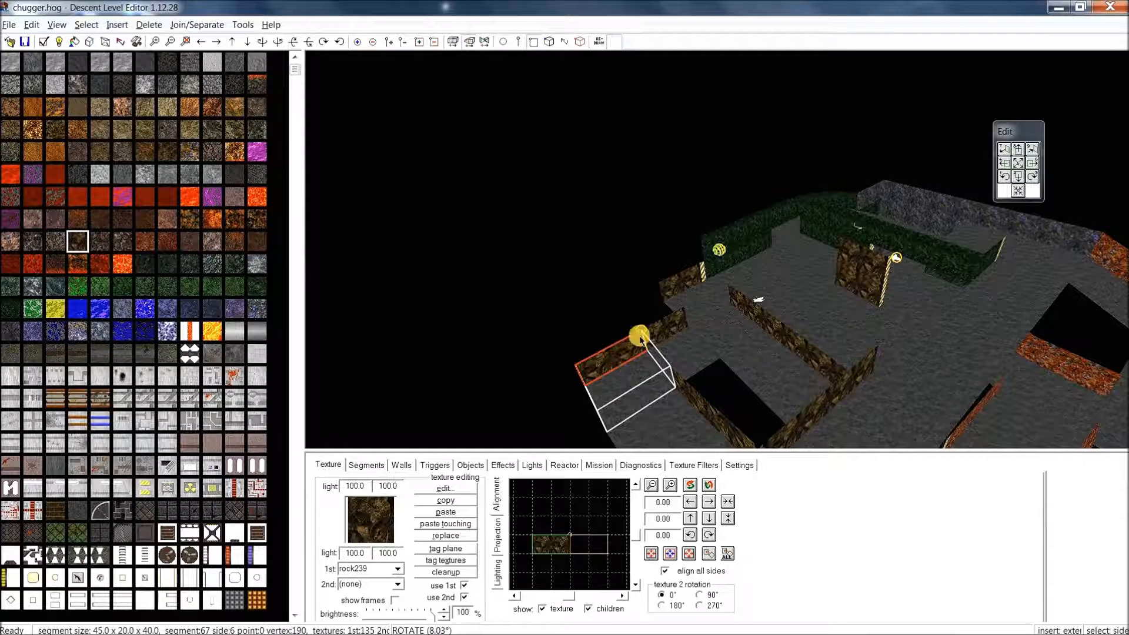
pyautogui.click(451, 43)
pyautogui.press('Insert')
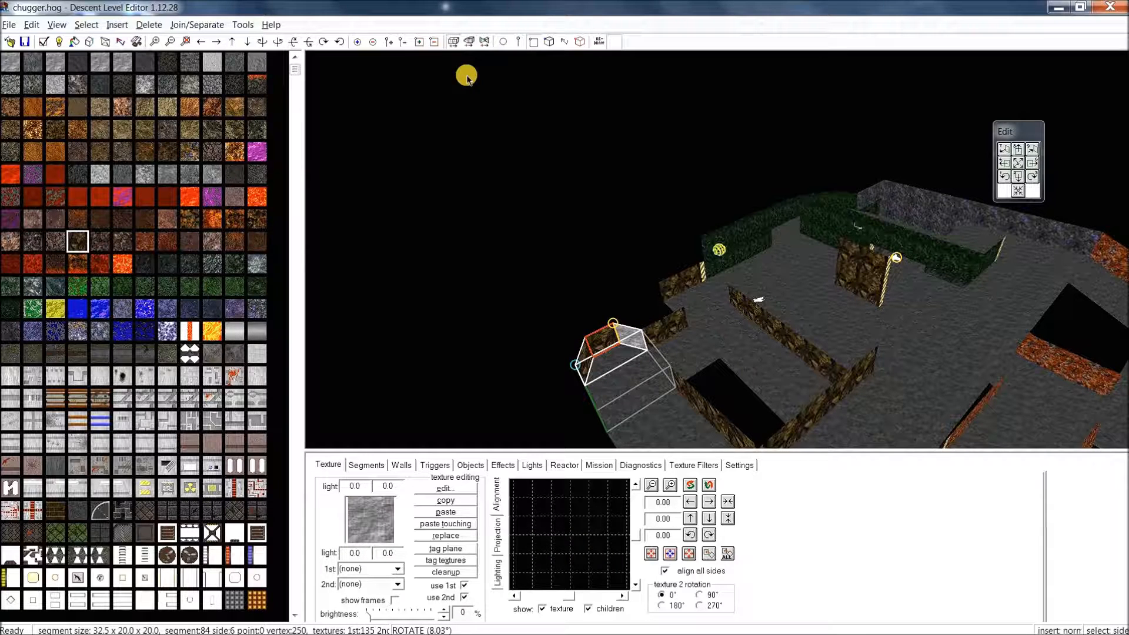
pyautogui.press('Insert')
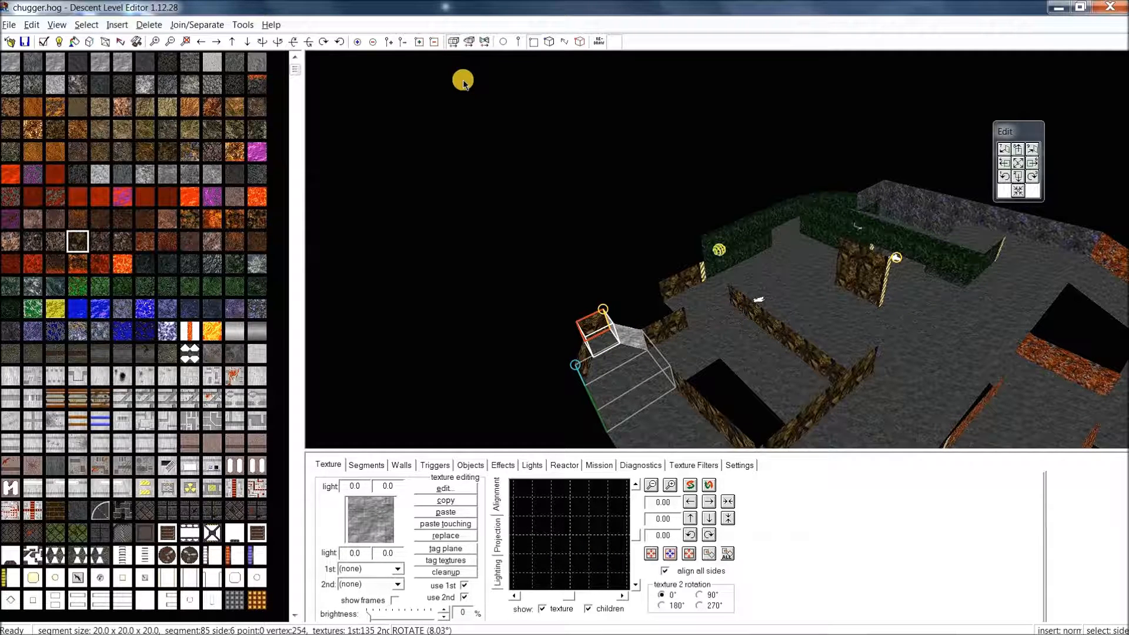
pyautogui.press('Delete')
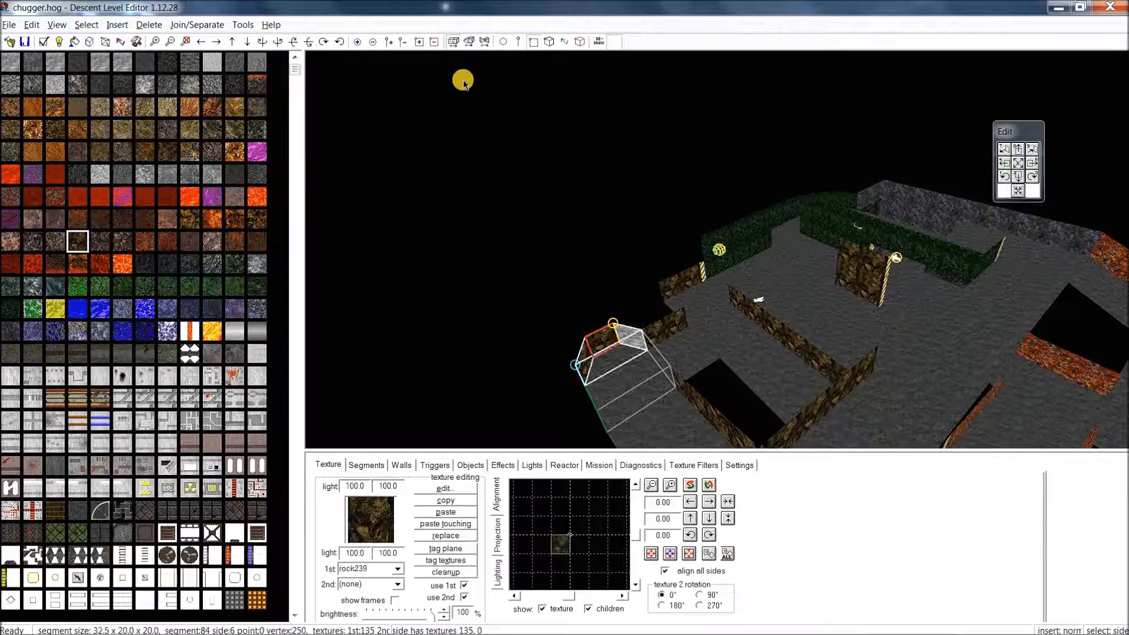
pyautogui.press('Delete')
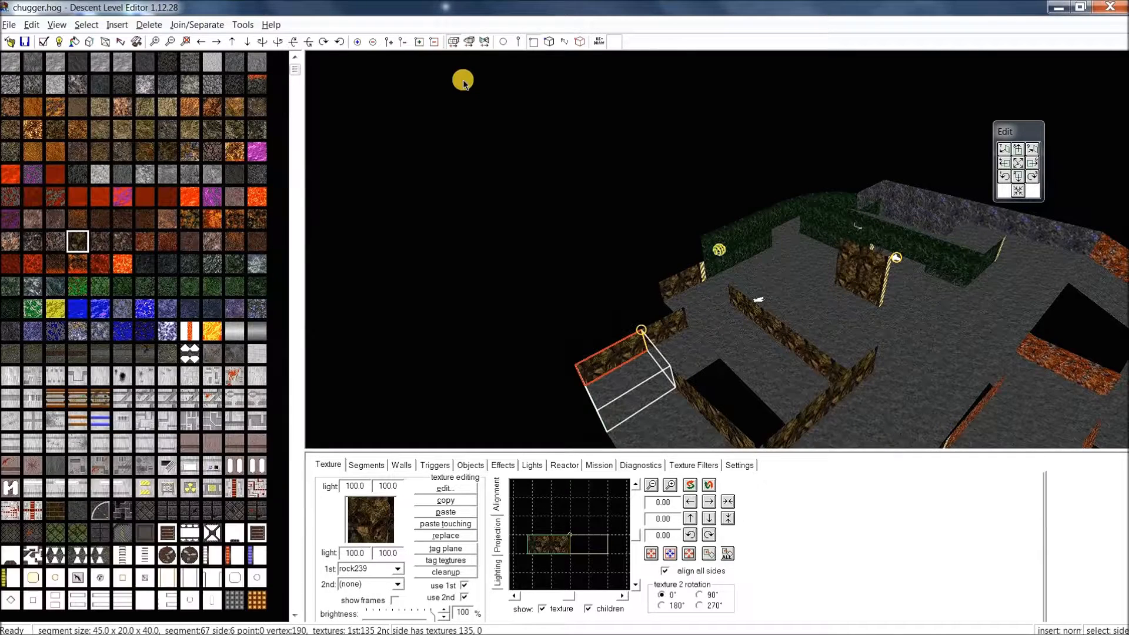
# Extend the corridor by one segment from the selected brown rock side using extended insert mode, and show the segment settings.
pyautogui.click(468, 45)
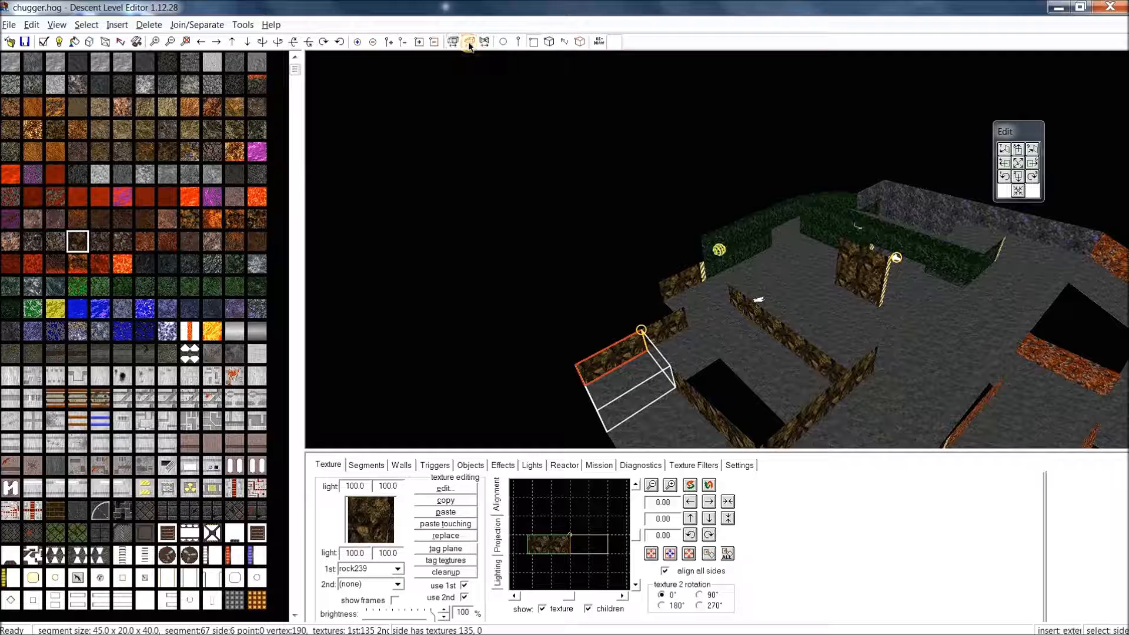
pyautogui.press('Insert')
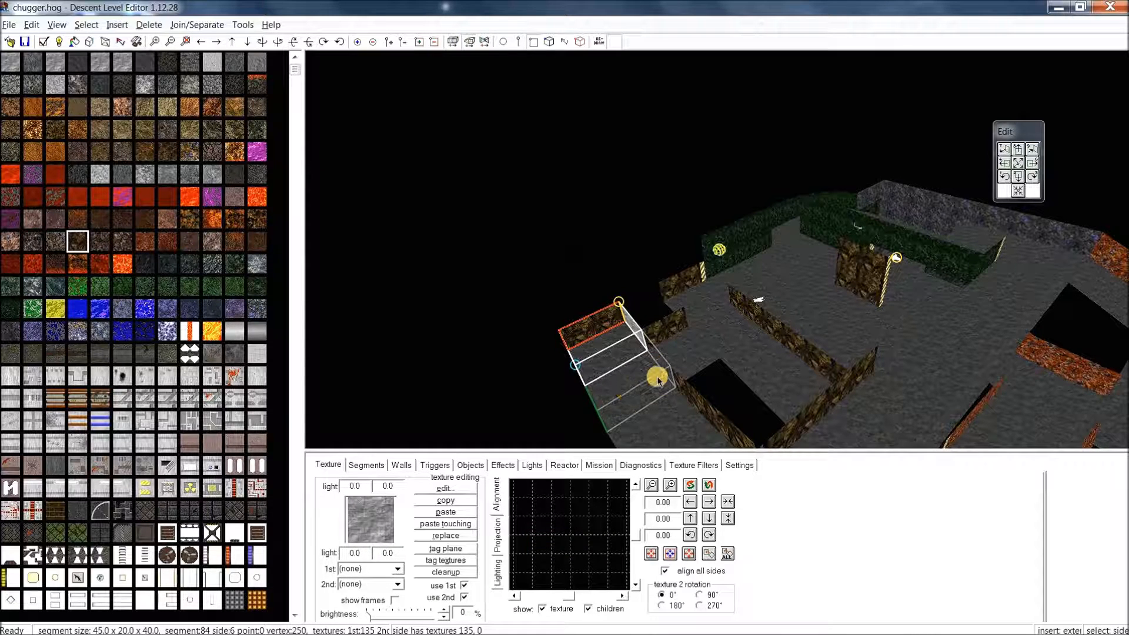
pyautogui.click(635, 372)
pyautogui.moveTo(623, 360); pyautogui.dragTo(612, 328, button='middle')
pyautogui.click(468, 409)
pyautogui.click(366, 465)
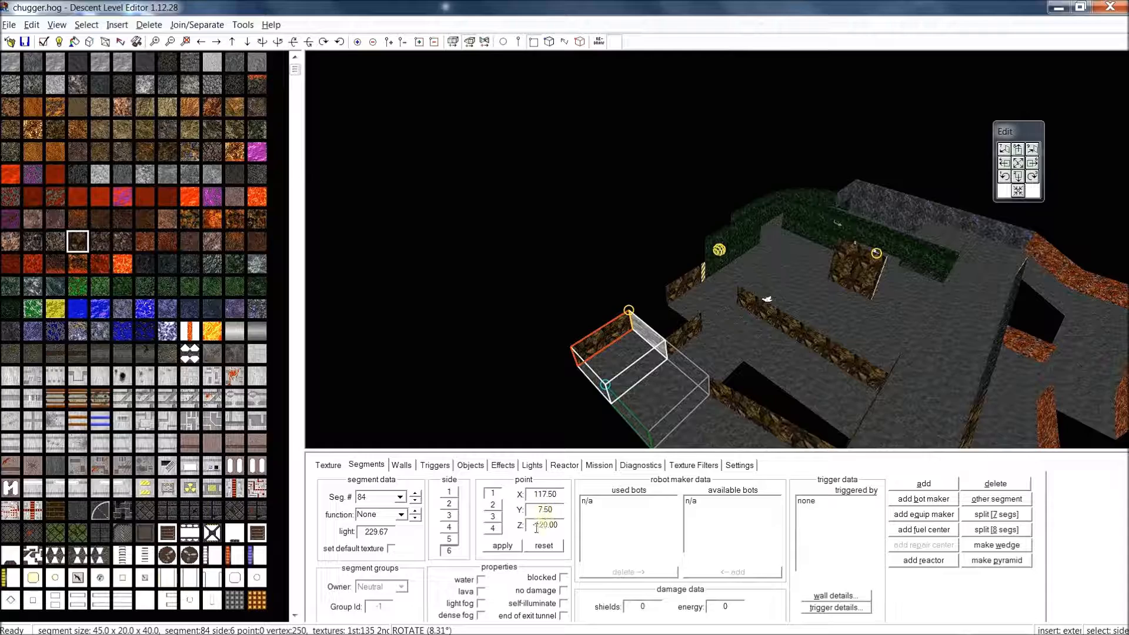
# Insert one extended segment on the outer side 6 of segment 70, beside the curved green corridor.
pyautogui.moveTo(721, 279)
pyautogui.mouseDown(button='middle')
pyautogui.moveTo(737, 313)
pyautogui.moveTo(709, 338)
pyautogui.moveTo(720, 264)
pyautogui.mouseUp(button='middle')
pyautogui.click(719, 146)
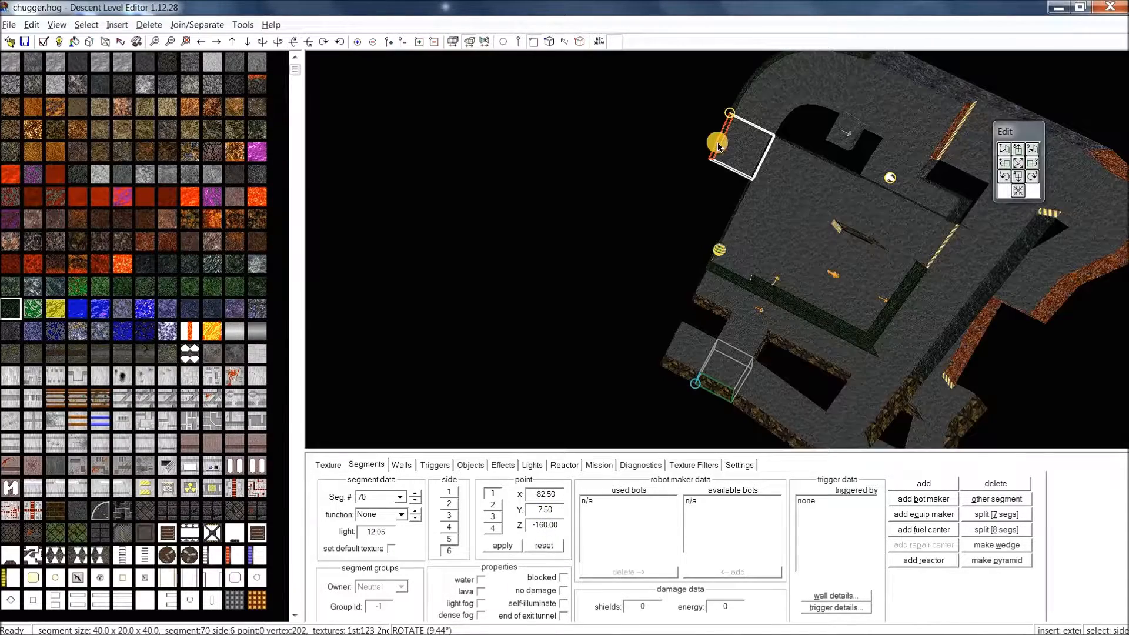
pyautogui.moveTo(718, 134); pyautogui.dragTo(718, 134, button='middle')
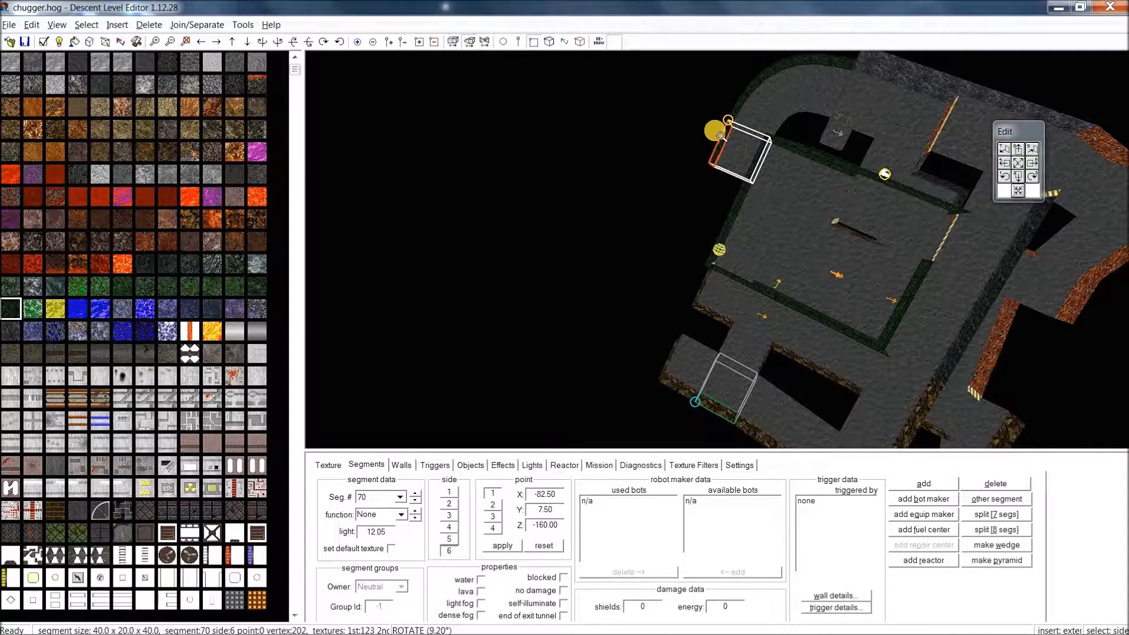
pyautogui.press('Insert')
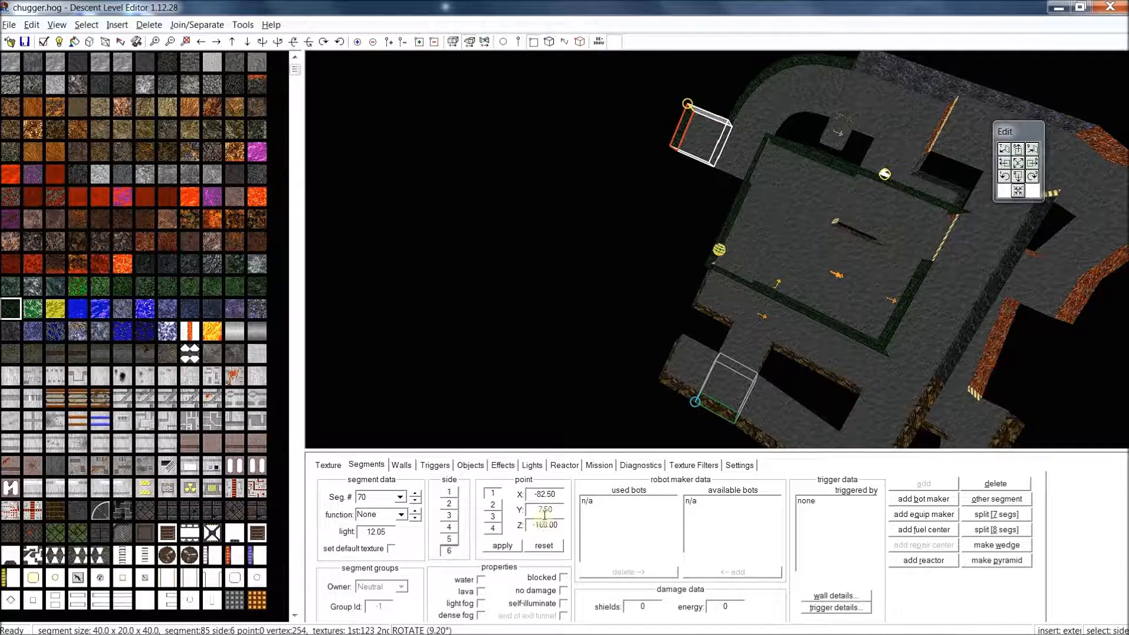
# Rotate the outer side of new segment 85 two increments toward the brown corridor's open end.
pyautogui.moveTo(723, 184); pyautogui.dragTo(687, 159)
pyautogui.click(684, 148)
pyautogui.moveTo(675, 206); pyautogui.dragTo(557, 209)
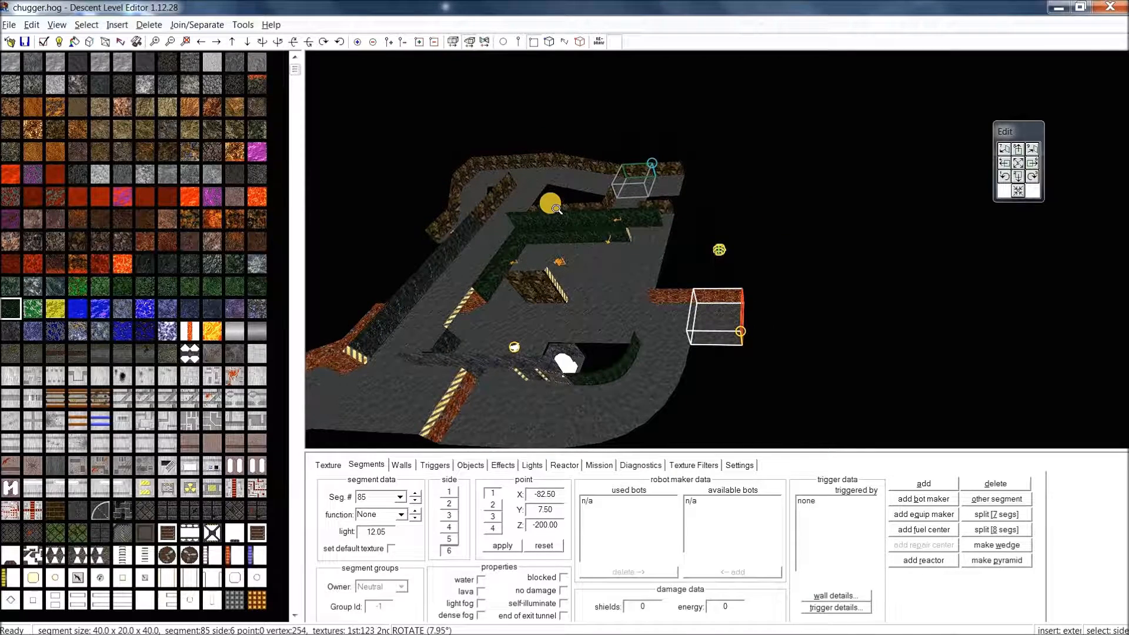
pyautogui.press('8')
pyautogui.press('2')
pyautogui.press('4')
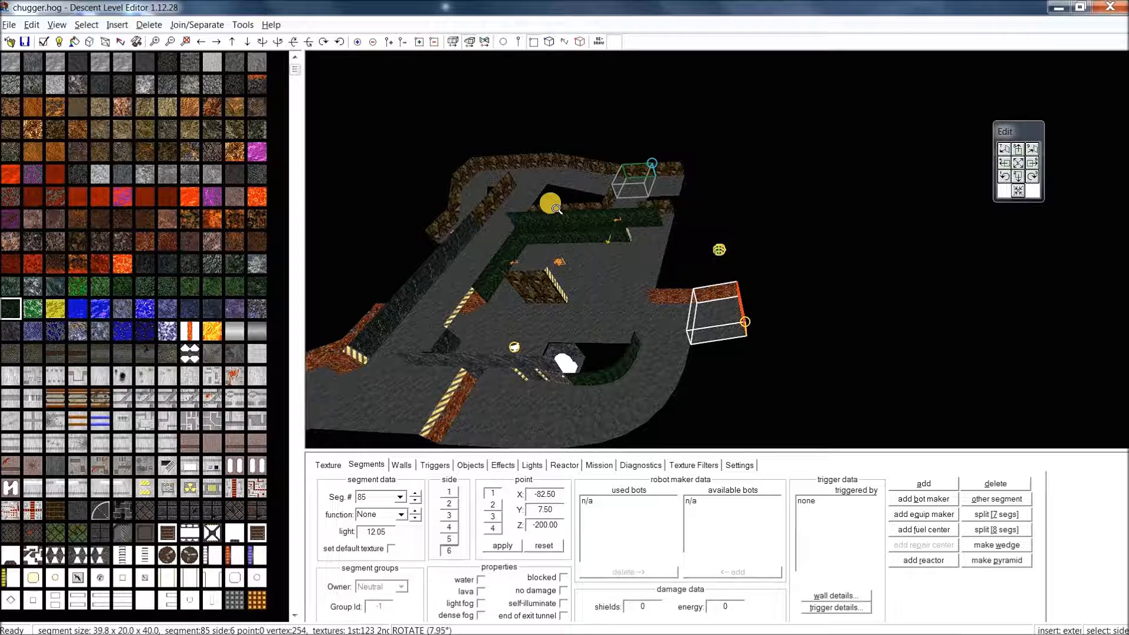
pyautogui.press('4')
# Rotate the outer side of segment 84 two increments to face segment 85.
pyautogui.moveTo(653, 221); pyautogui.dragTo(853, 195, button='middle')
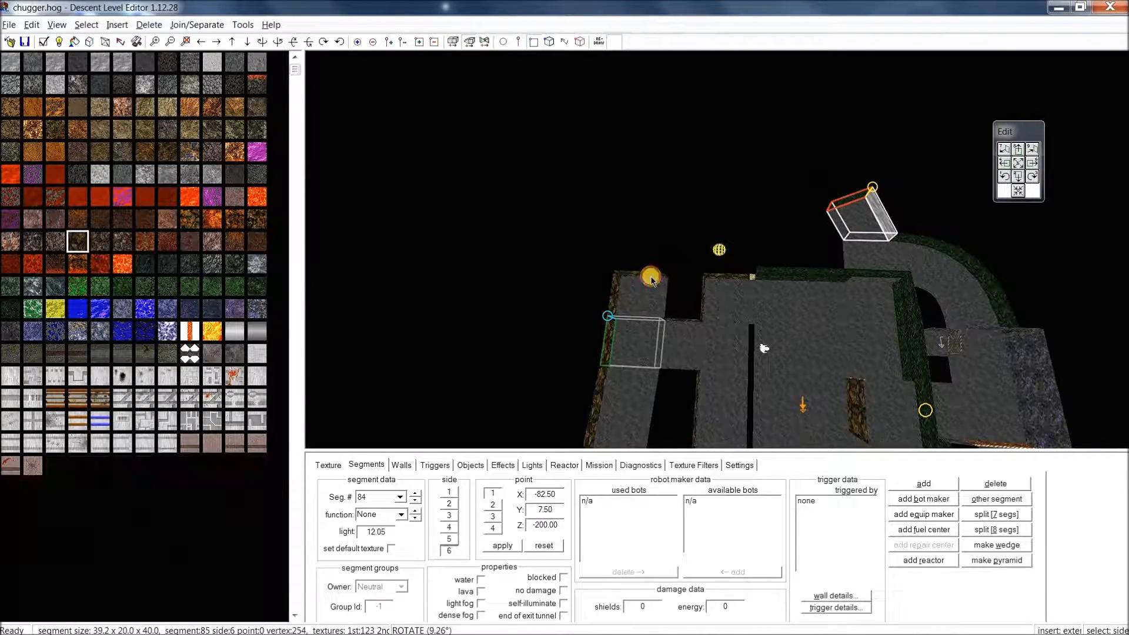
pyautogui.click(651, 281)
pyautogui.press('KP_6')
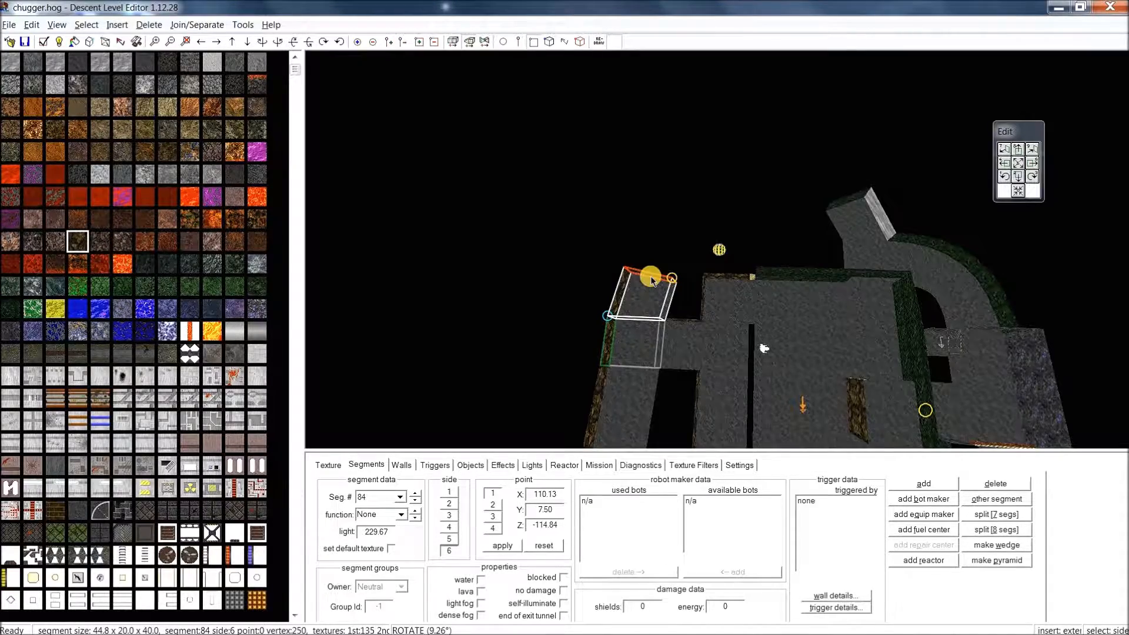
pyautogui.press('KP_6')
# Rotate the outer side of segment 85 three more increments so it faces segment 84.
pyautogui.moveTo(774, 280); pyautogui.dragTo(869, 143, button='middle')
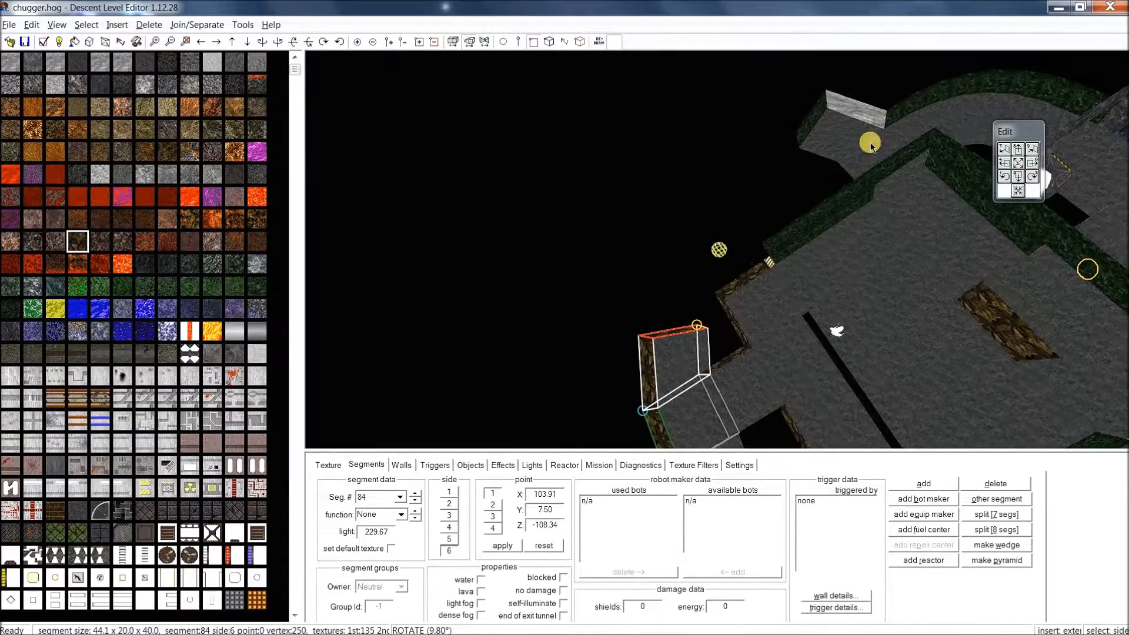
pyautogui.click(814, 126)
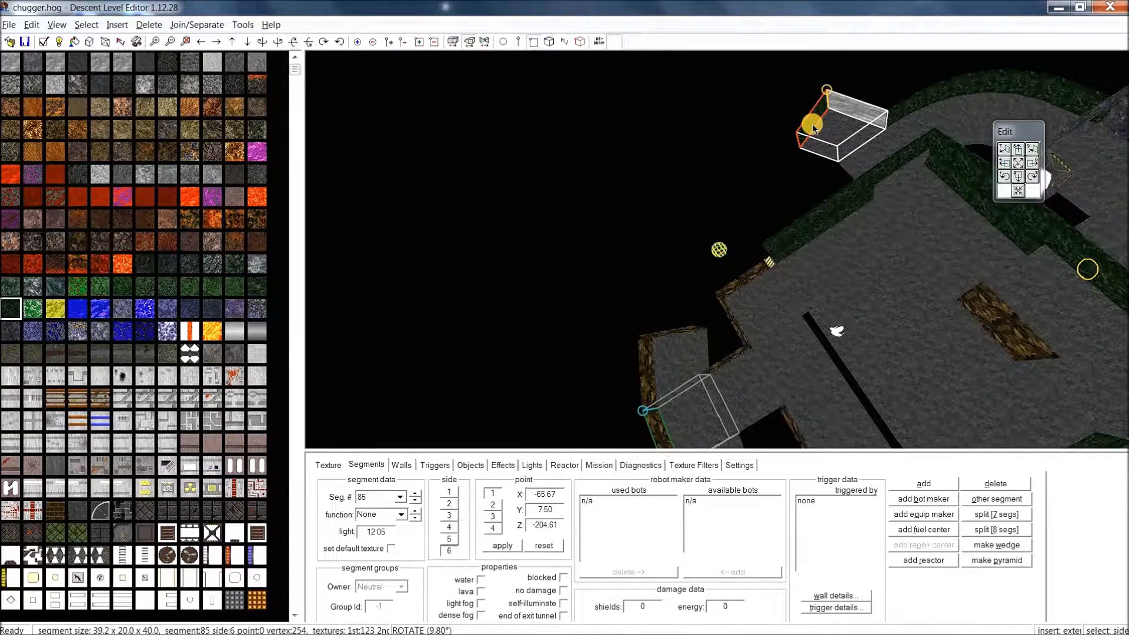
pyautogui.press('4')
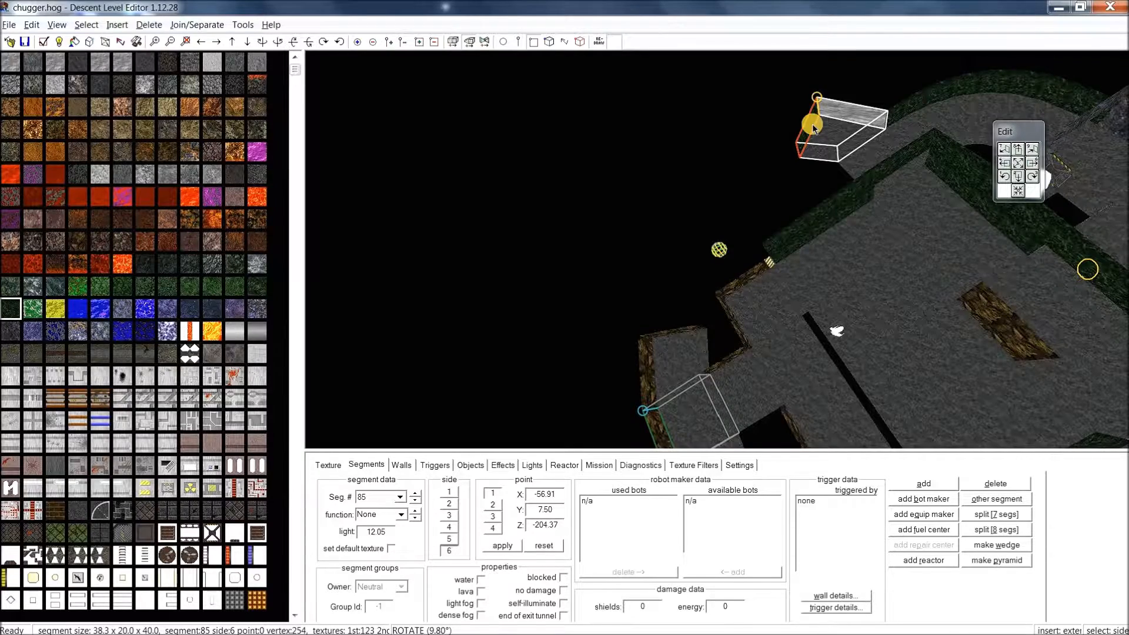
pyautogui.press('4')
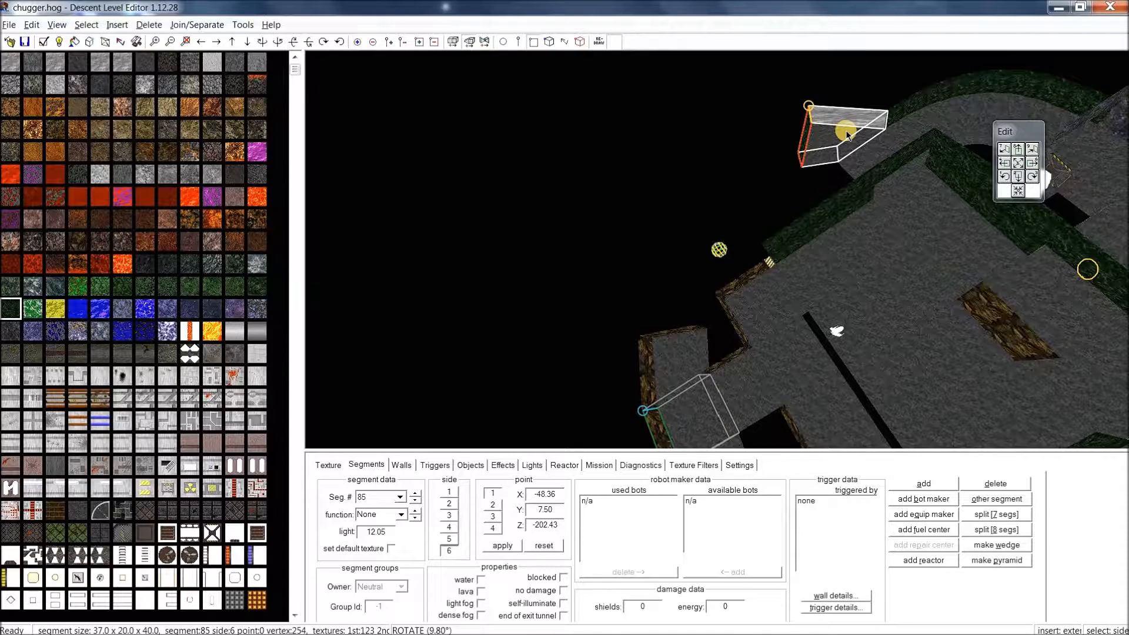
pyautogui.press('4')
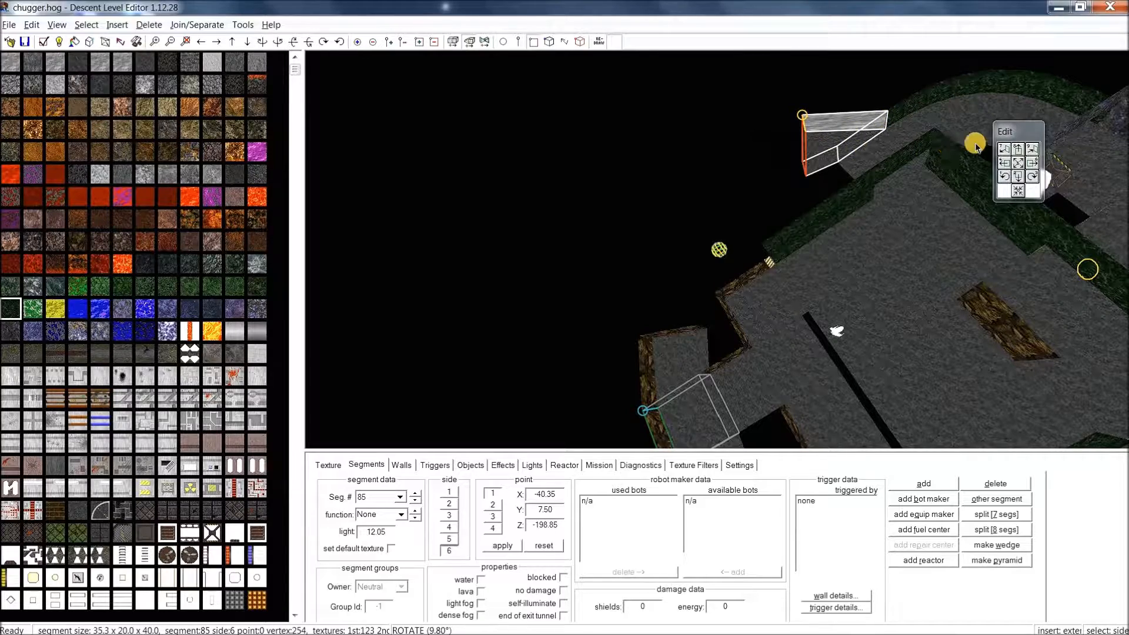
pyautogui.moveTo(995, 266); pyautogui.dragTo(895, 267, button='middle')
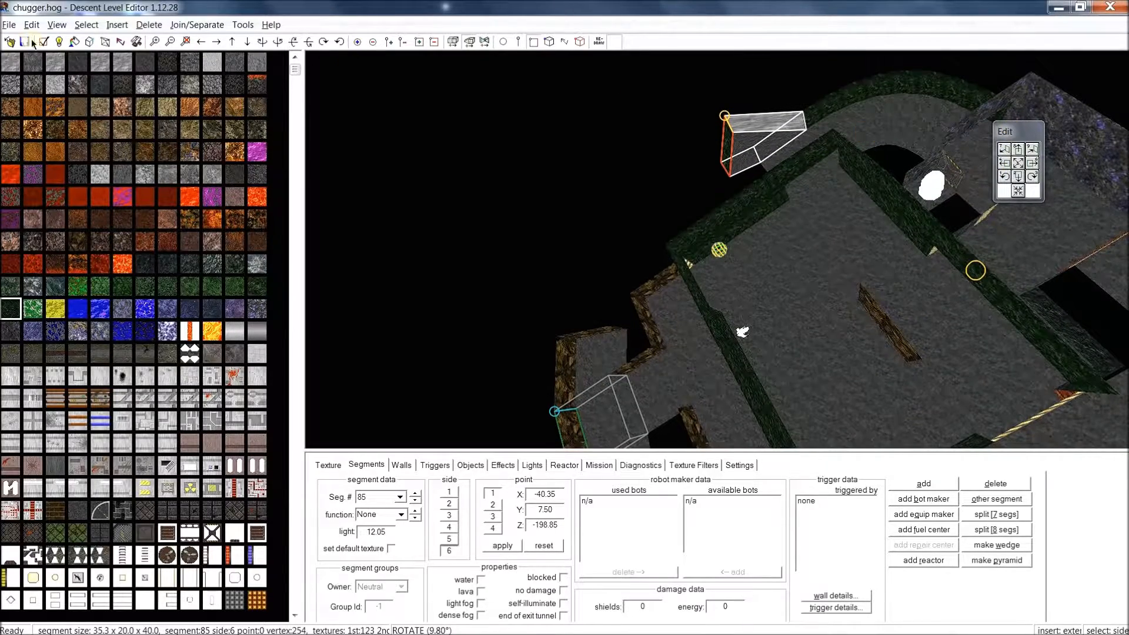
pyautogui.click(52, 21)
pyautogui.click(85, 55)
pyautogui.moveTo(900, 131); pyautogui.dragTo(770, 153, button='middle')
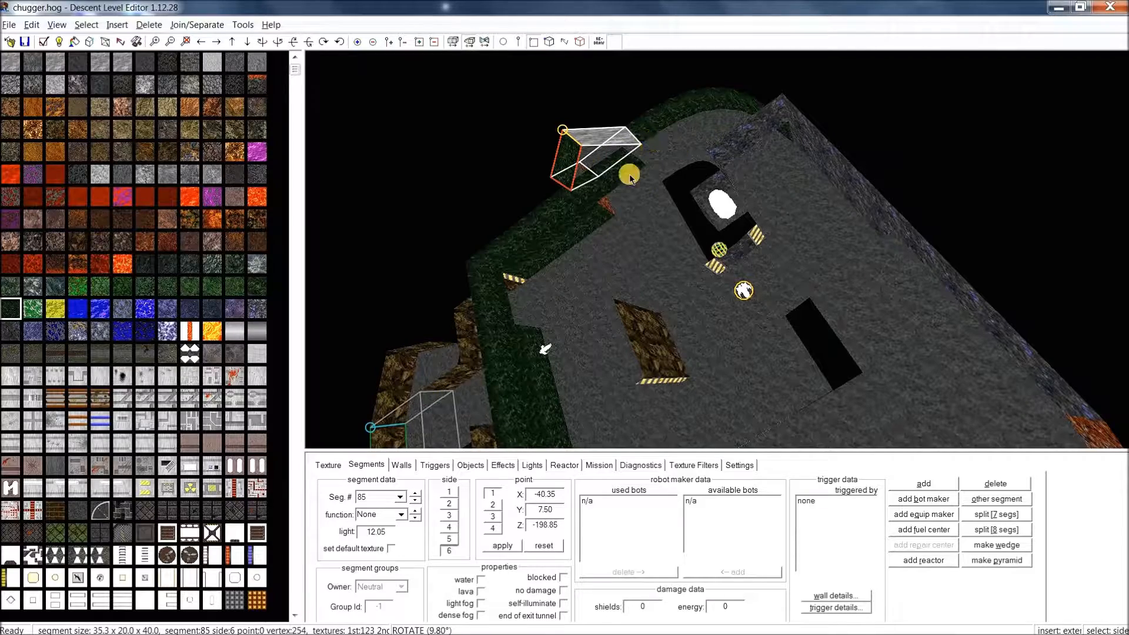
pyautogui.moveTo(735, 217); pyautogui.dragTo(785, 271, button='middle')
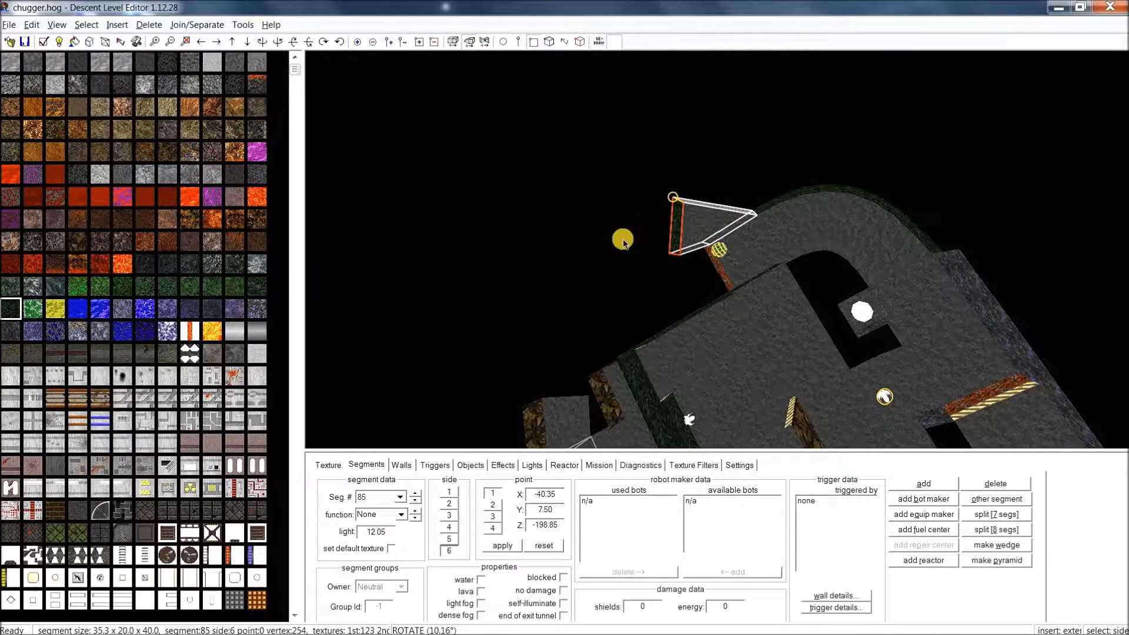
pyautogui.moveTo(670, 243); pyautogui.dragTo(792, 138, button='middle')
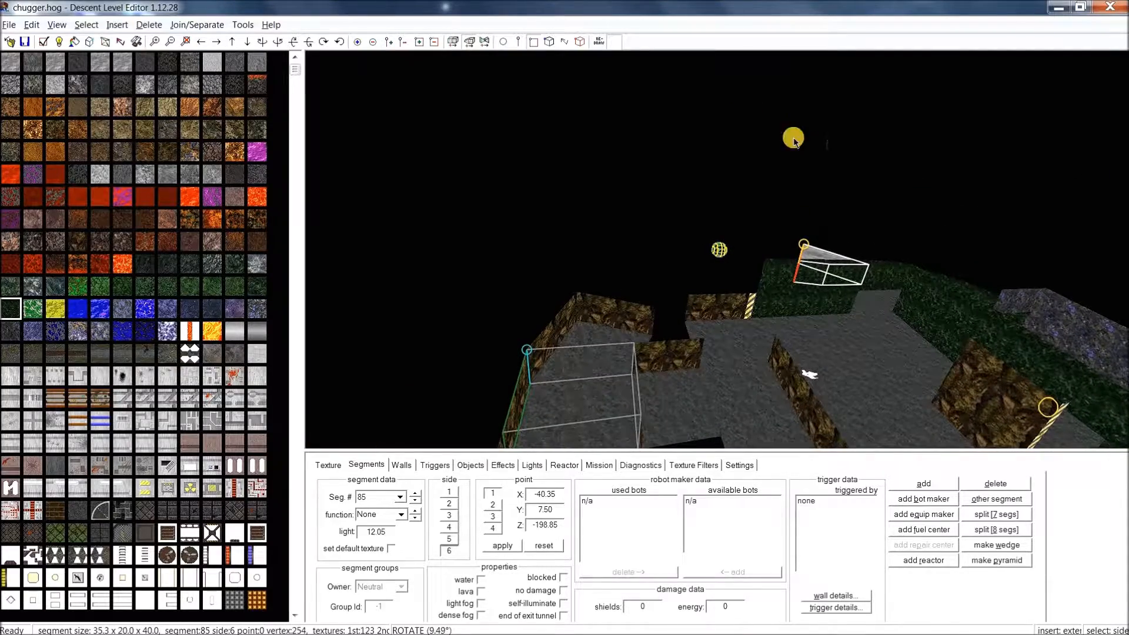
# Select the outer end sides of segments 84 and 85 as the two ends for a connecting tunnel.
pyautogui.click(634, 317)
pyautogui.moveTo(877, 218); pyautogui.dragTo(909, 205, button='middle')
pyautogui.click(673, 346)
pyautogui.moveTo(696, 337); pyautogui.dragTo(822, 315, button='middle')
pyautogui.click(815, 315)
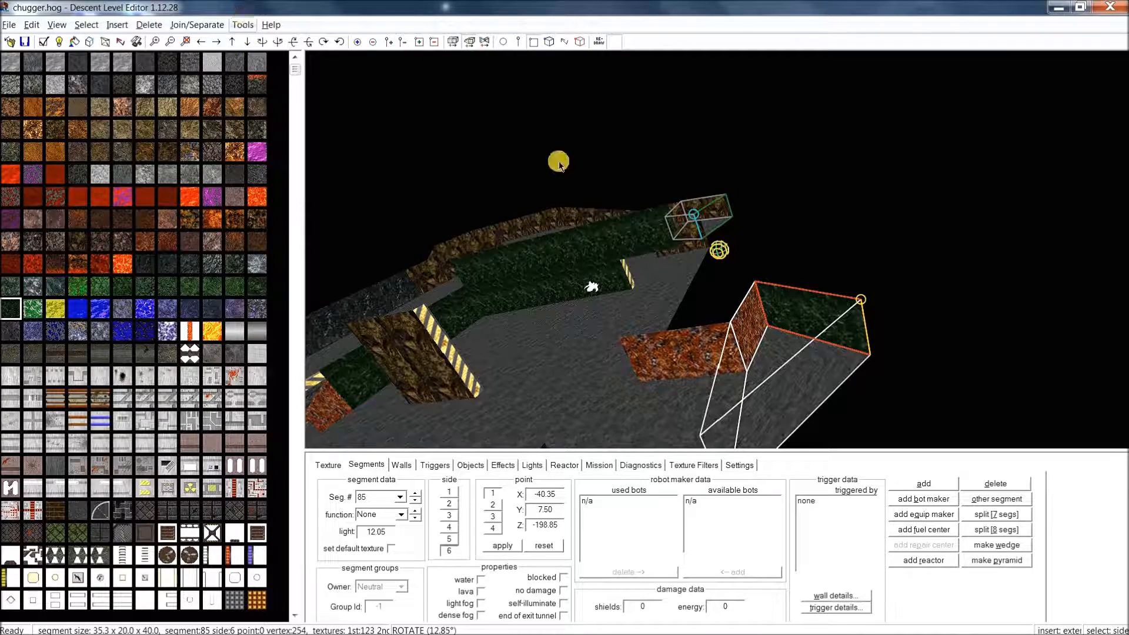
# Start the Curve Generator between the two end sides and advance segment 85's current point to point 2 to untwist the preview.
pyautogui.click(243, 25)
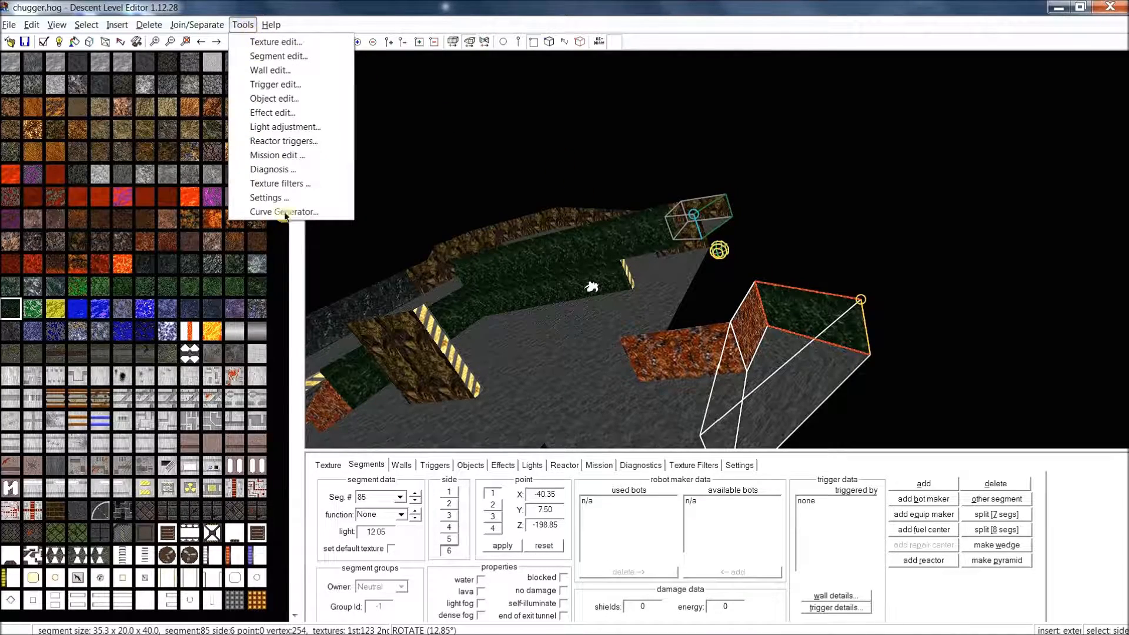
pyautogui.click(288, 212)
pyautogui.moveTo(916, 158)
pyautogui.mouseDown()
pyautogui.moveTo(837, 235)
pyautogui.moveTo(788, 262)
pyautogui.moveTo(798, 280)
pyautogui.moveTo(829, 268)
pyautogui.moveTo(858, 225)
pyautogui.moveTo(893, 205)
pyautogui.moveTo(906, 214)
pyautogui.moveTo(899, 237)
pyautogui.mouseUp()
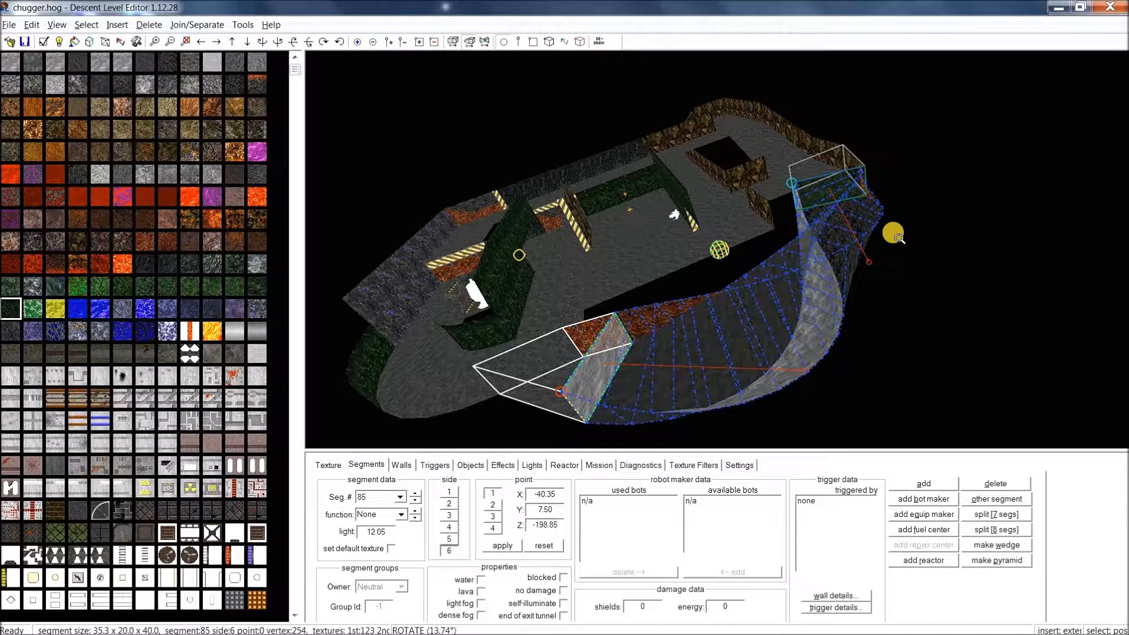
pyautogui.press('p')
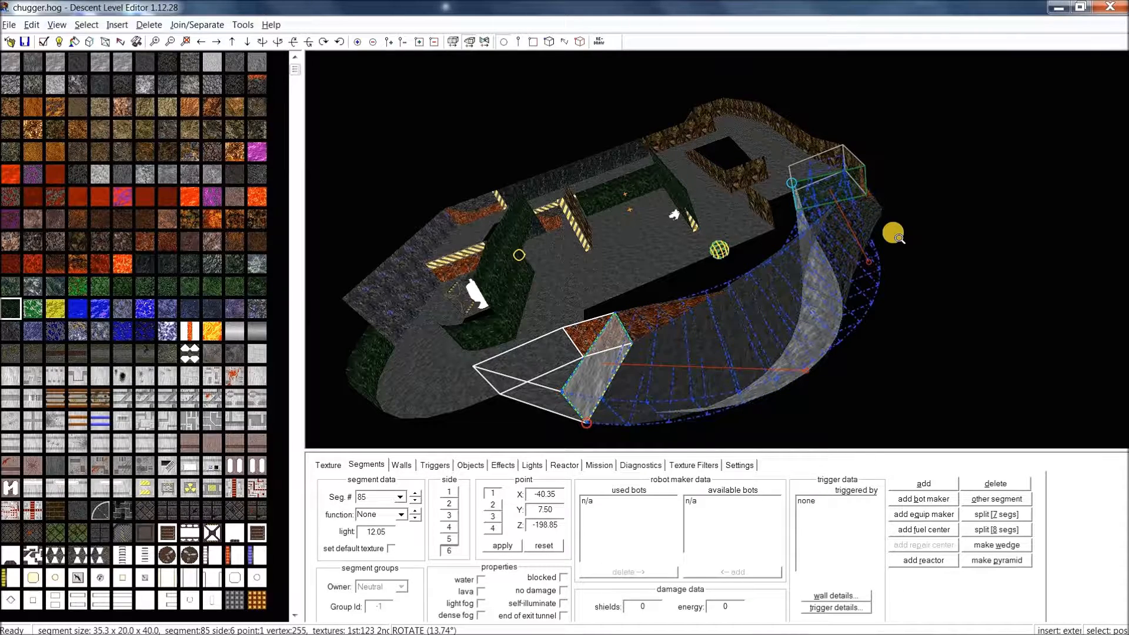
pyautogui.press('p')
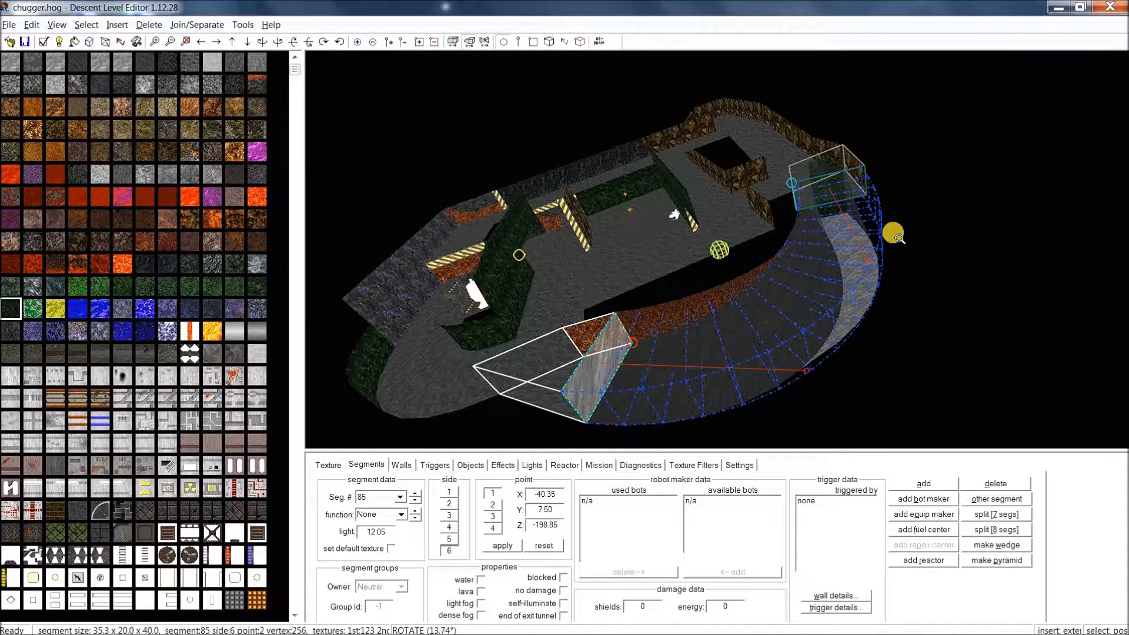
# Generate the previewed curved tunnel and keep it.
pyautogui.moveTo(894, 237)
pyautogui.mouseDown(button='middle')
pyautogui.moveTo(910, 236)
pyautogui.moveTo(906, 218)
pyautogui.moveTo(912, 237)
pyautogui.mouseUp(button='middle')
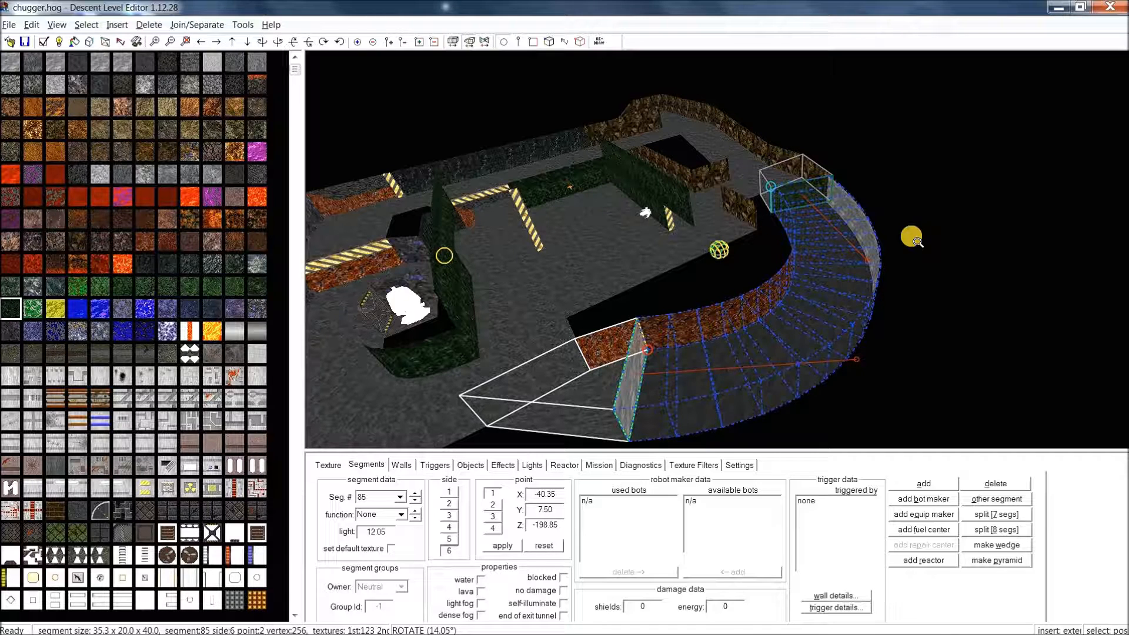
pyautogui.press('g')
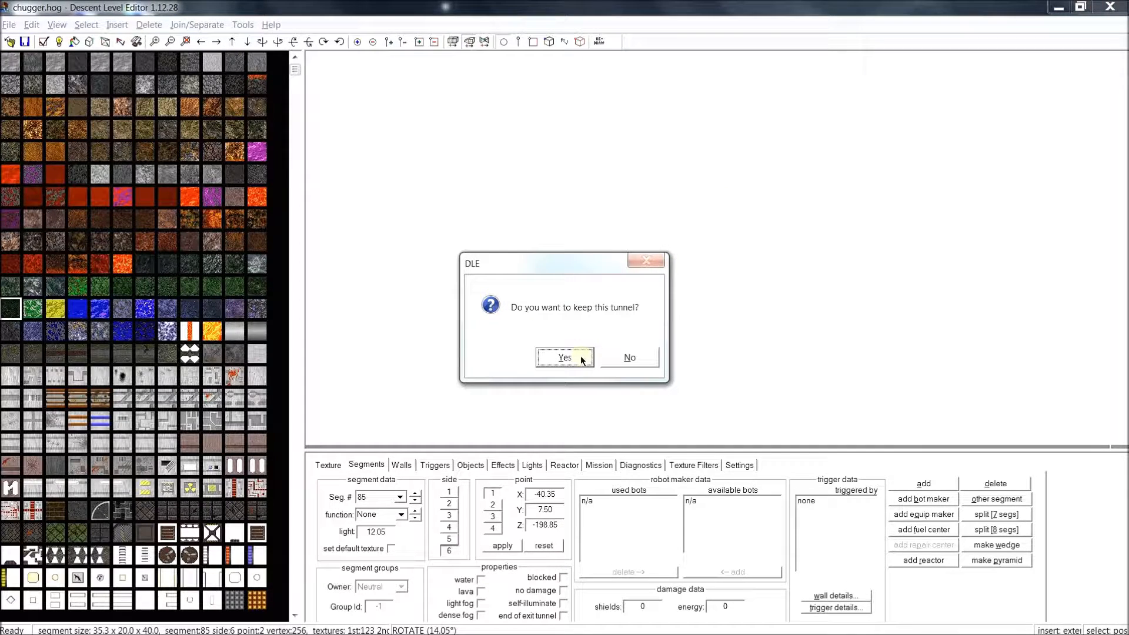
pyautogui.click(580, 358)
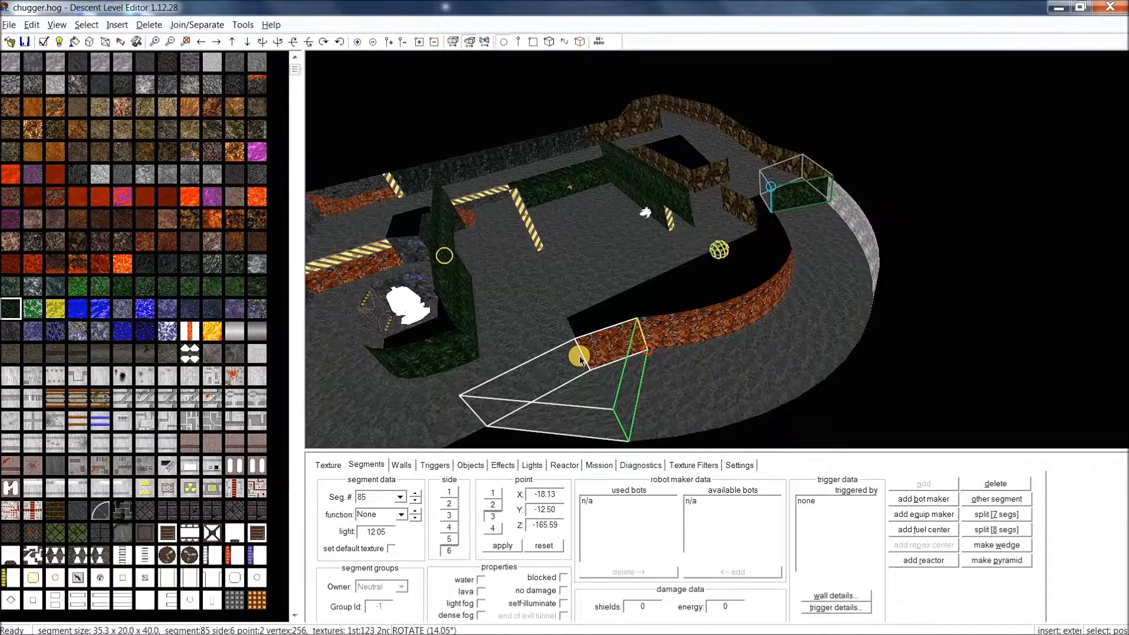
# Switch to side selection, select segment 85's side at the tunnel mouth, and switch to segment 84 at the tunnel's other end.
pyautogui.moveTo(845, 357); pyautogui.dragTo(892, 329, button='middle')
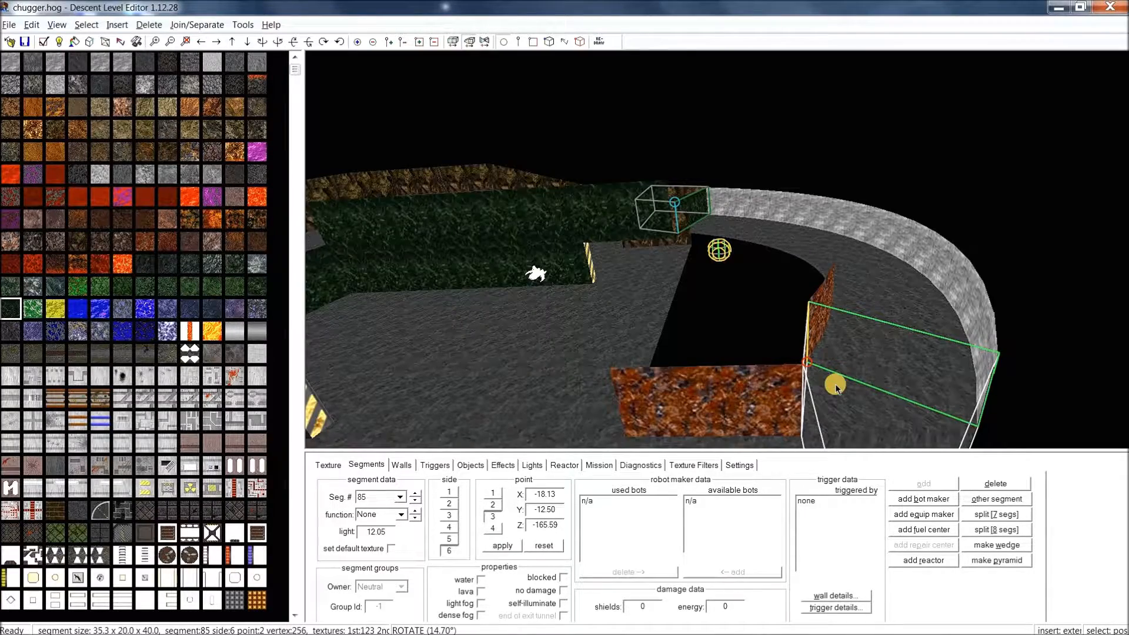
pyautogui.click(532, 45)
pyautogui.click(851, 389)
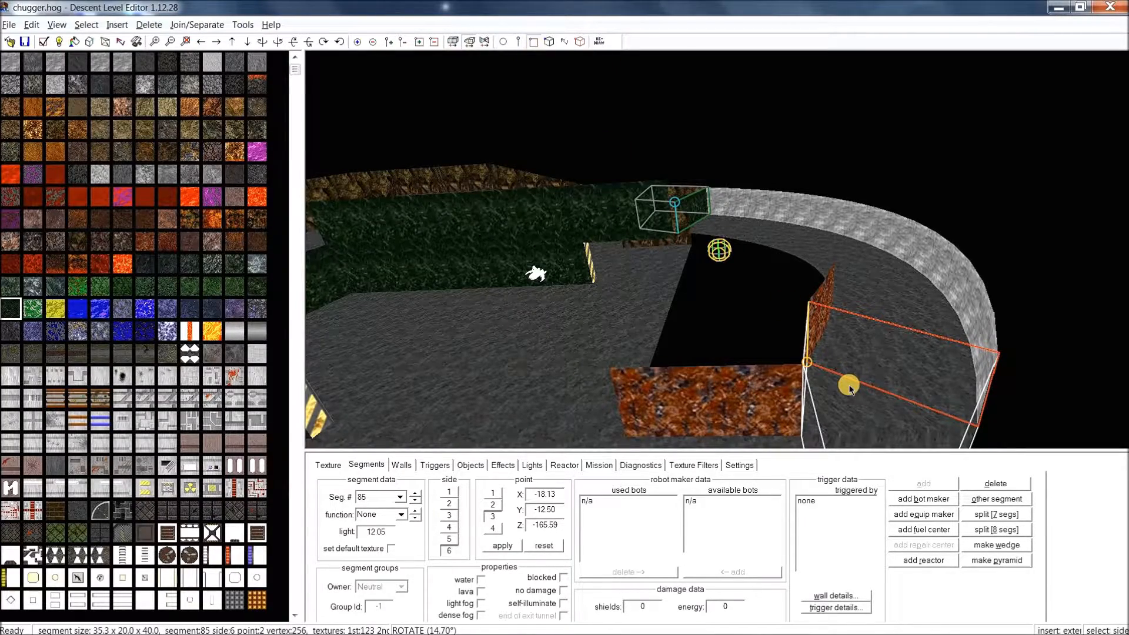
pyautogui.press('space')
pyautogui.moveTo(849, 305); pyautogui.dragTo(807, 322, button='middle')
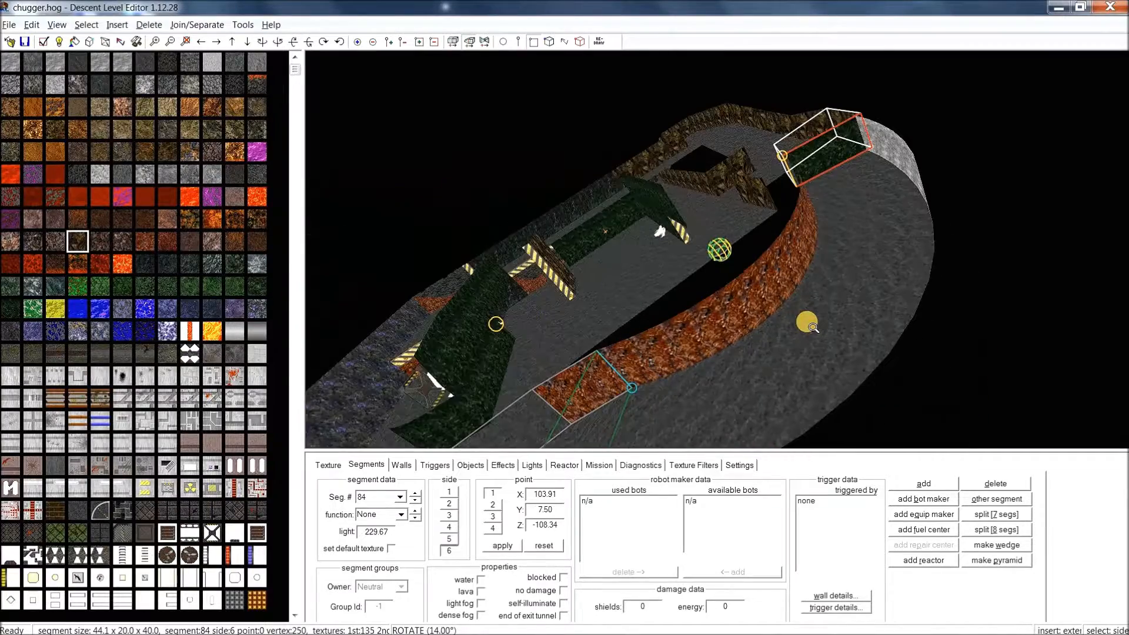
# Examine where the curved tunnel meets segments 85 and 84, selecting segment 85's side 3 and segment 101's side 6.
pyautogui.click(590, 389)
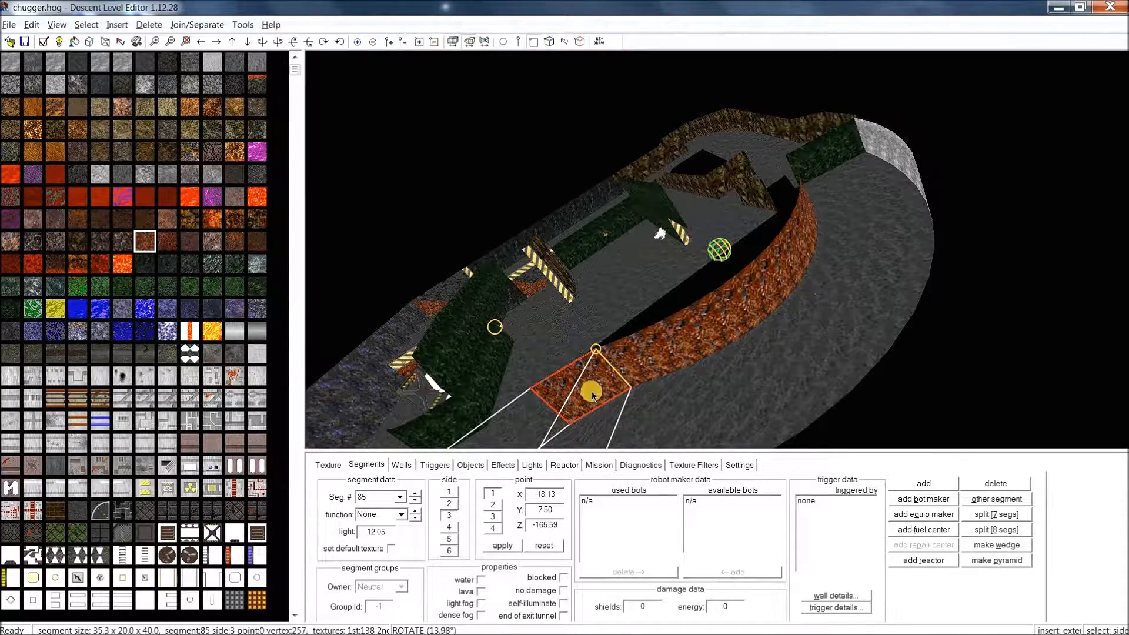
pyautogui.moveTo(797, 332); pyautogui.dragTo(606, 338, button='middle')
pyautogui.click(701, 303)
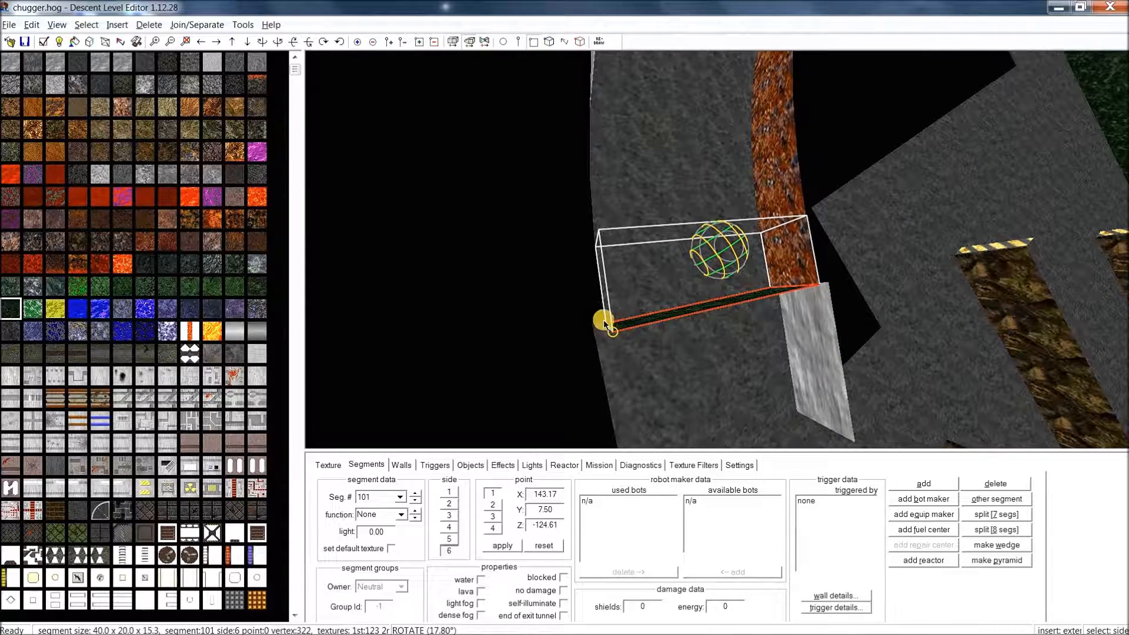
pyautogui.moveTo(675, 324); pyautogui.dragTo(797, 318, button='middle')
pyautogui.moveTo(869, 320); pyautogui.dragTo(878, 327, button='middle')
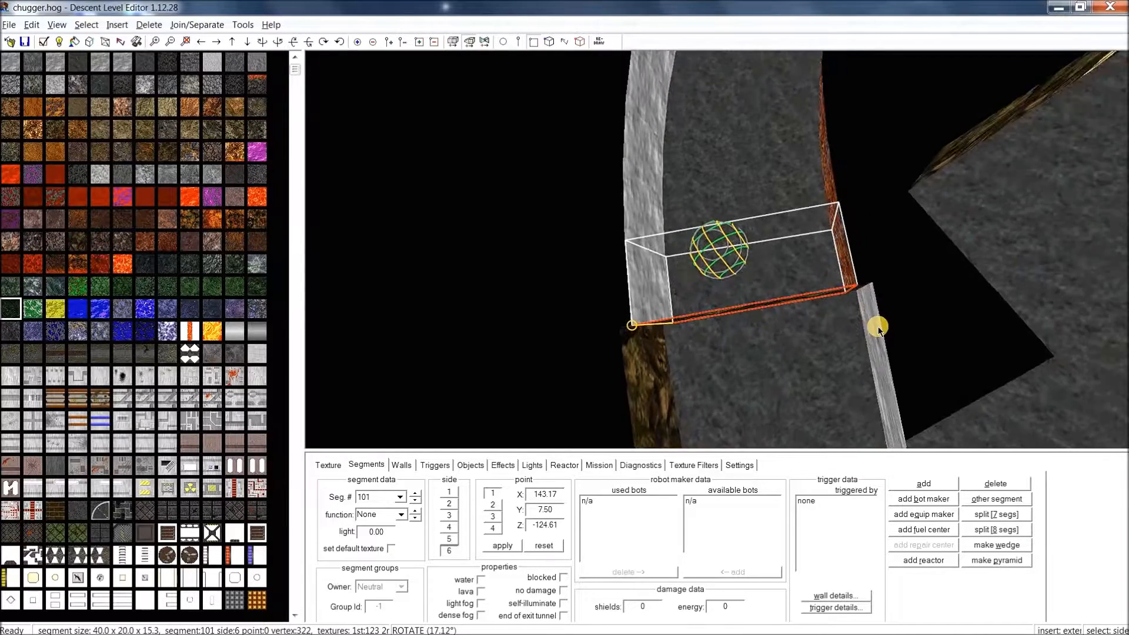
# Select segment 84's side 1 and move it inward until the segment size is about 41.1 x 20.0 x 40.0.
pyautogui.click(875, 332)
pyautogui.press('-')
pyautogui.press('-')
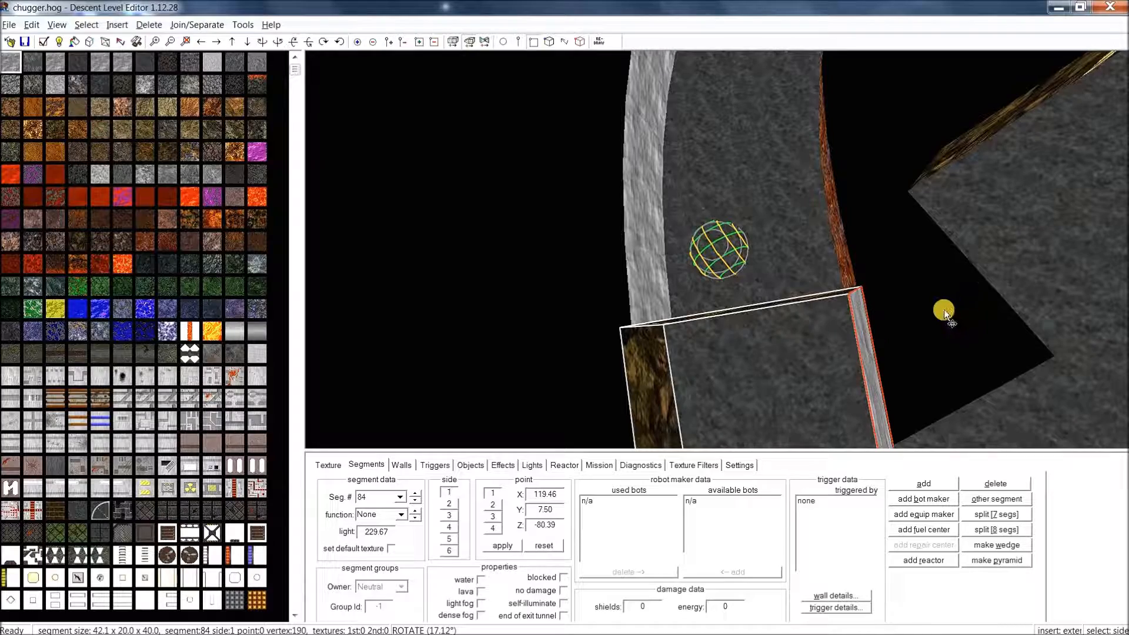
pyautogui.scroll(2, 939, 312)
pyautogui.scroll(1, 930, 321)
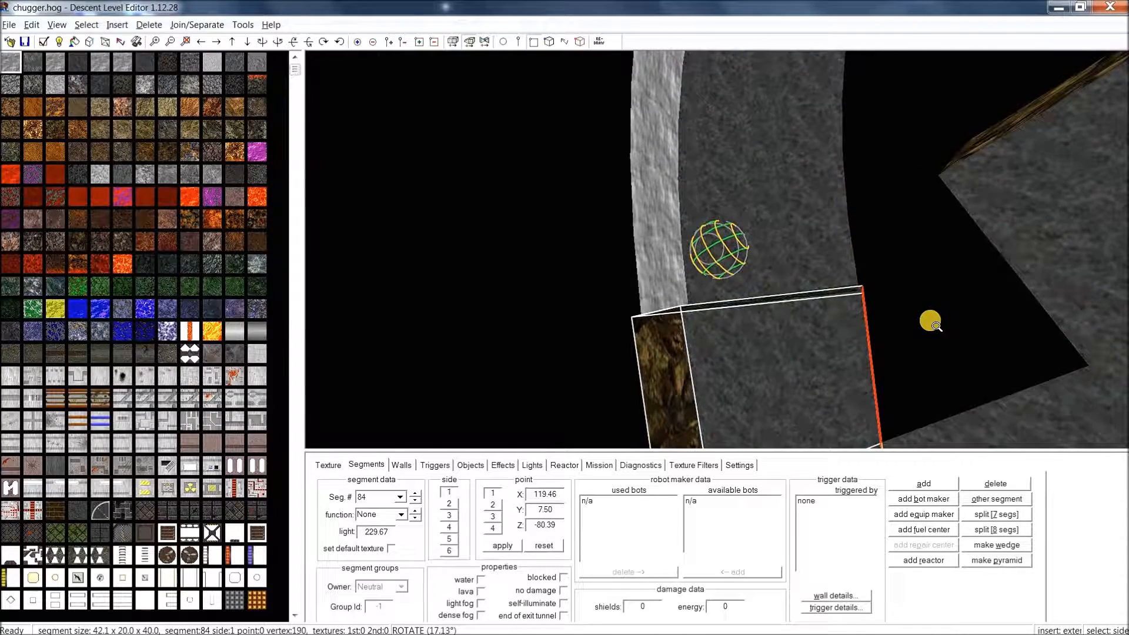
pyautogui.press('-')
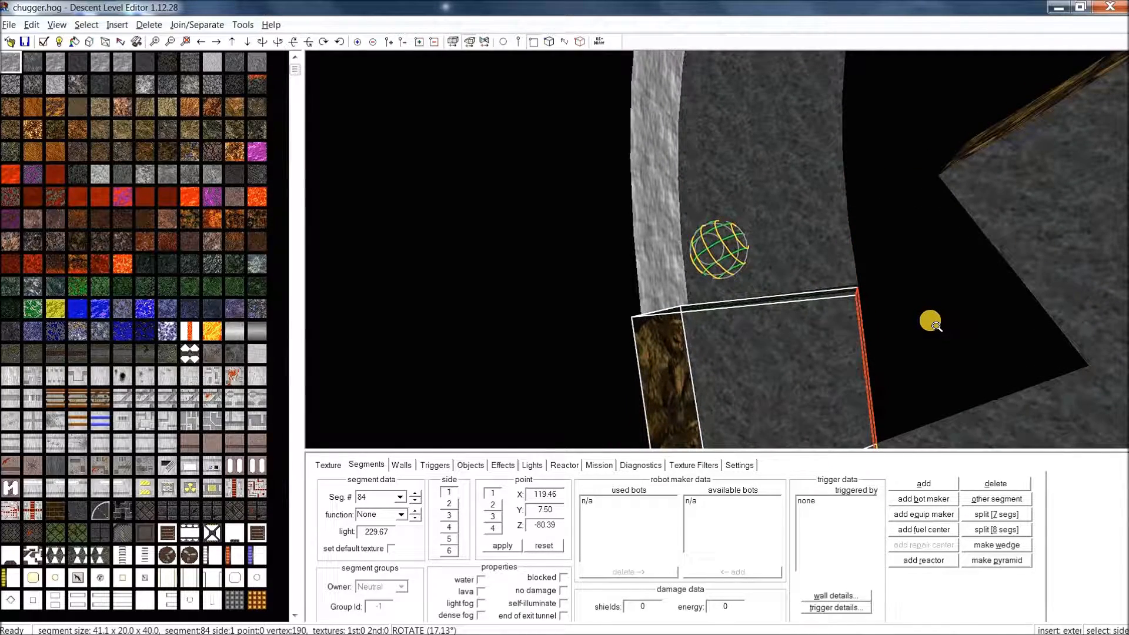
# Select segment 84's side 3 and move it inward until the segment size is about 38.1 x 20.0 x 40.0.
pyautogui.moveTo(845, 321); pyautogui.dragTo(859, 298, button='middle')
pyautogui.click(630, 405)
pyautogui.press('-')
pyautogui.press('-')
pyautogui.press('-')
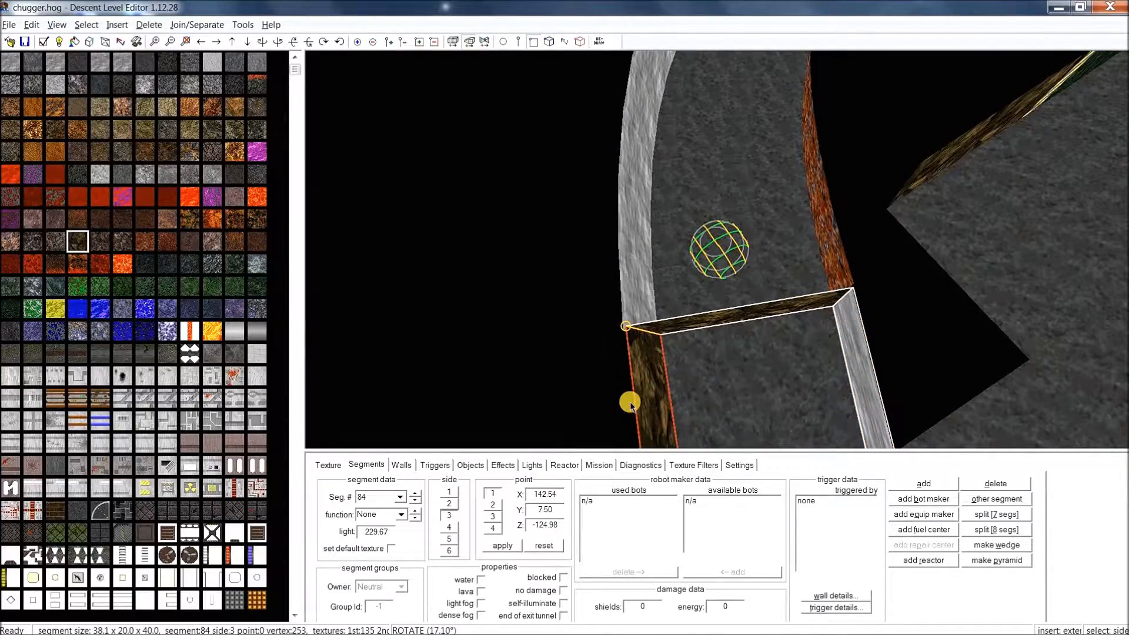
# Mark segment 101's side 6 and segment 84's side 6 as the current pair and join the two sides.
pyautogui.moveTo(823, 357); pyautogui.dragTo(826, 385, button='middle')
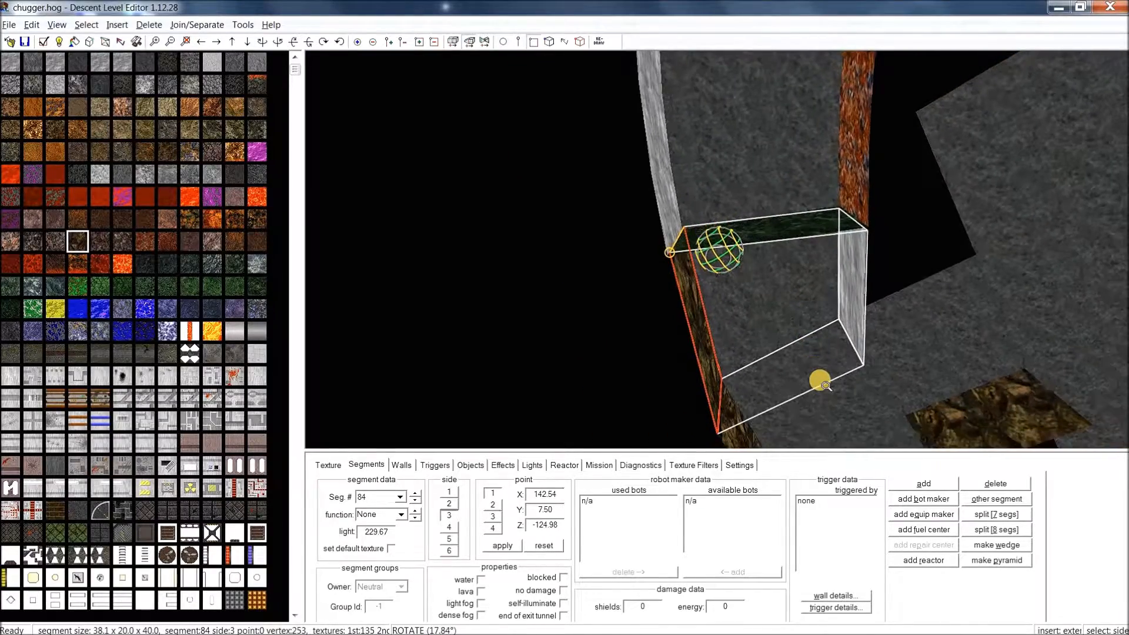
pyautogui.click(803, 230)
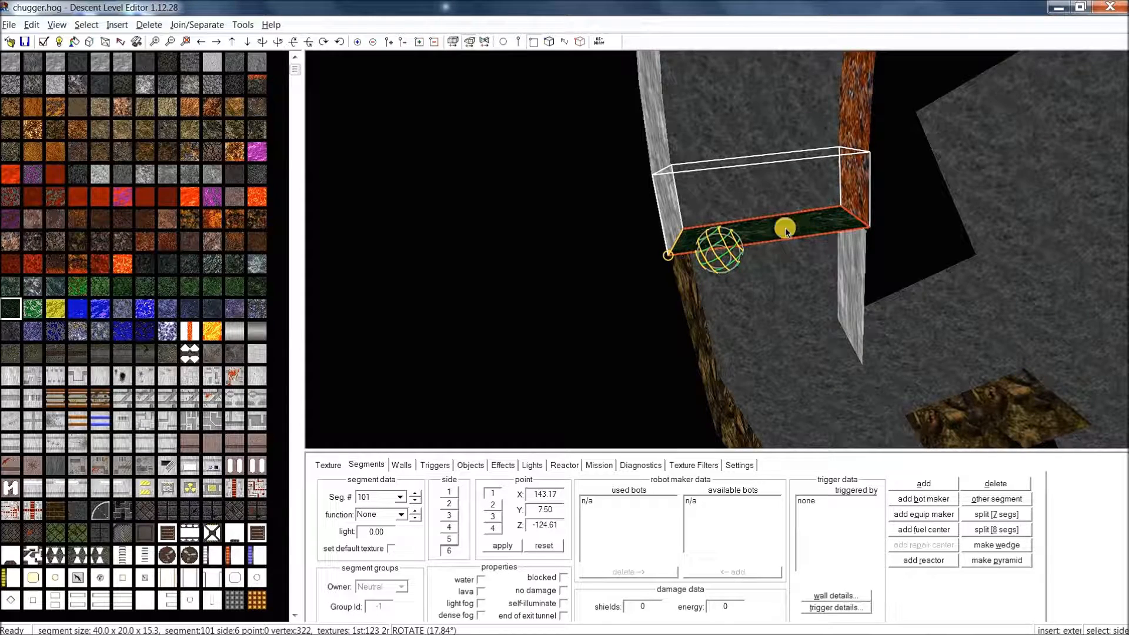
pyautogui.press('space')
pyautogui.moveTo(789, 228); pyautogui.dragTo(769, 248, button='middle')
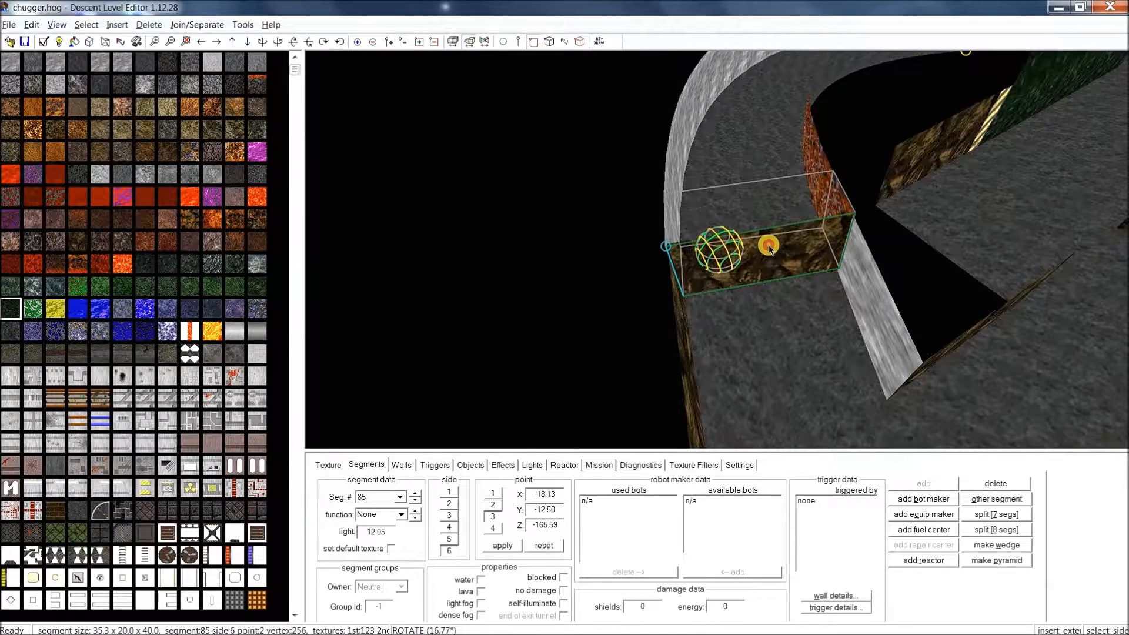
pyautogui.click(769, 248)
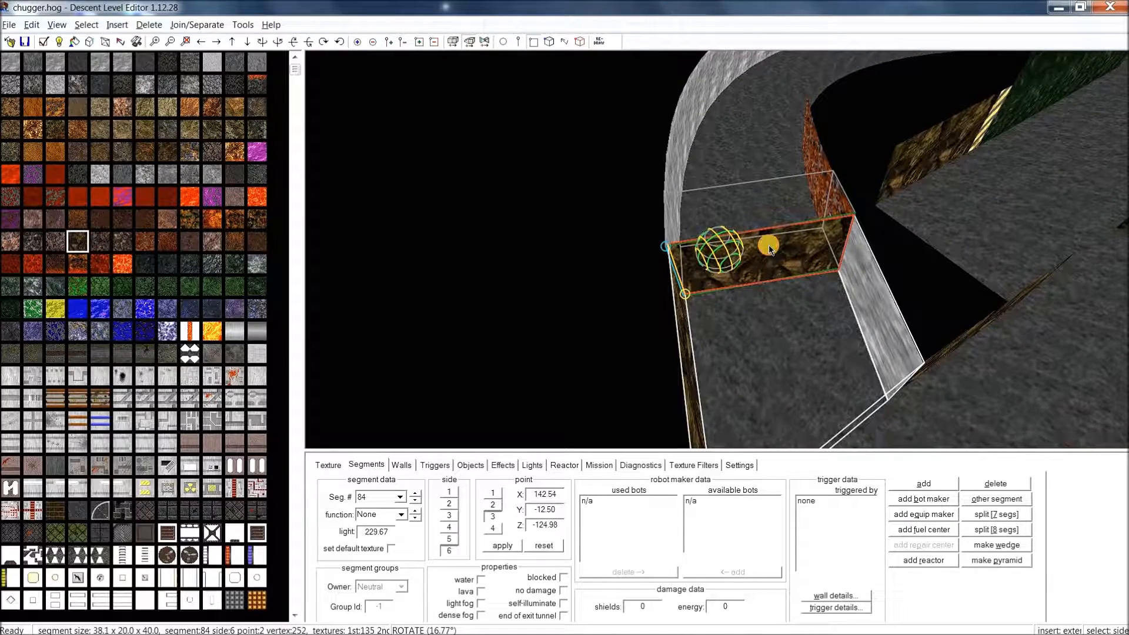
pyautogui.click(197, 25)
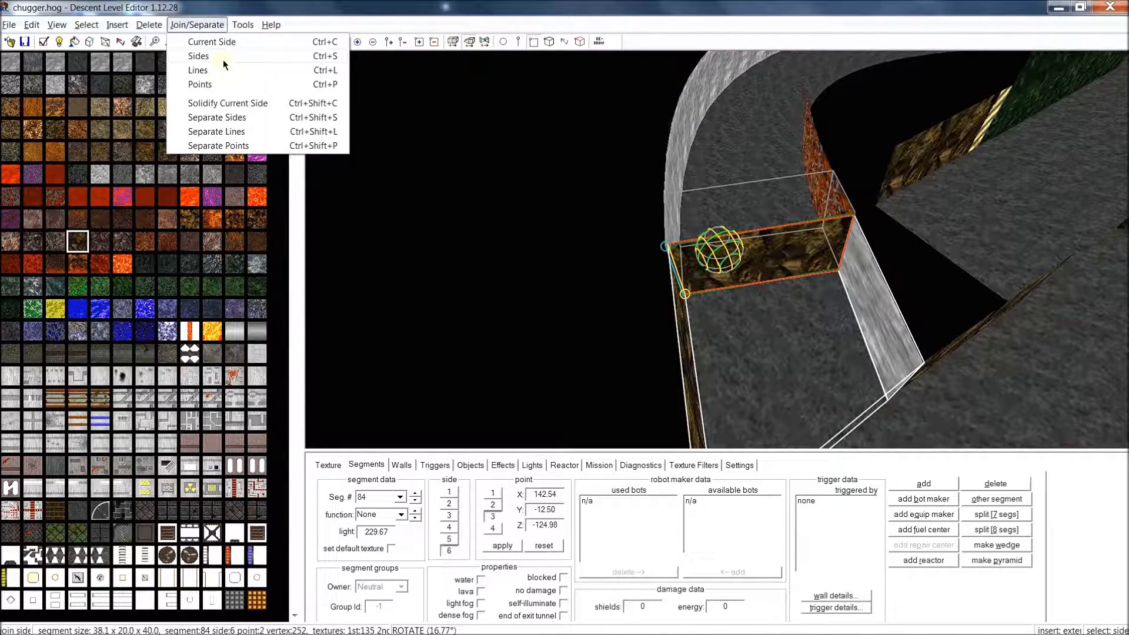
pyautogui.click(334, 56)
# Examine the join between segments 101 and 84 and the tunnel walls, checking side and point selection on segment 101.
pyautogui.moveTo(780, 258); pyautogui.dragTo(1040, 180)
pyautogui.click(738, 297)
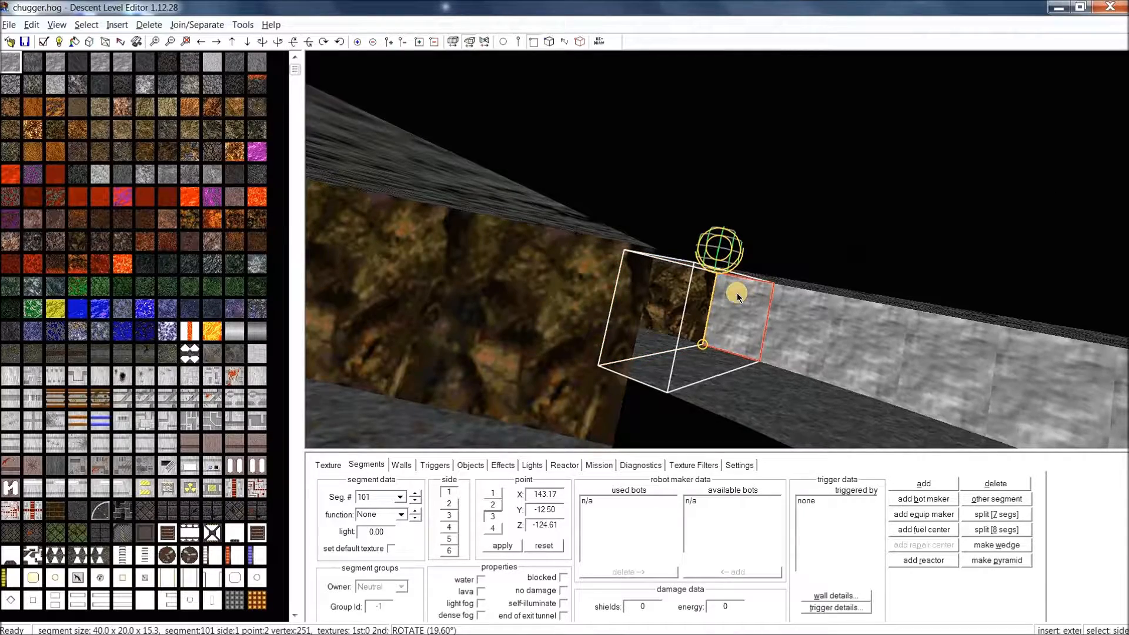
pyautogui.click(682, 322)
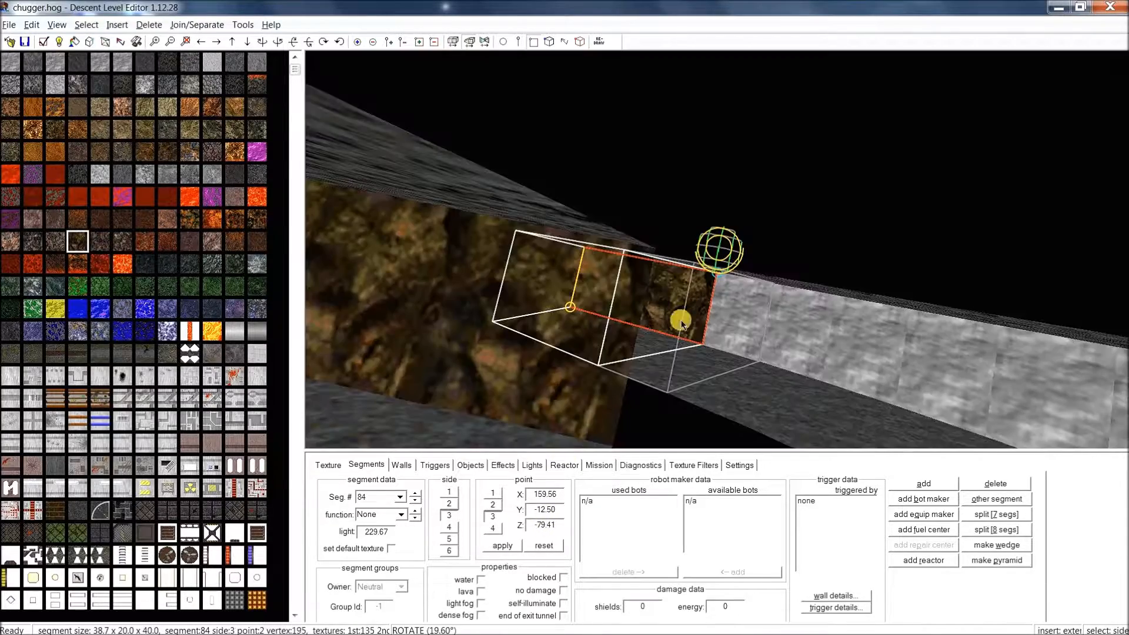
pyautogui.click(841, 357)
pyautogui.moveTo(842, 357); pyautogui.dragTo(570, 210)
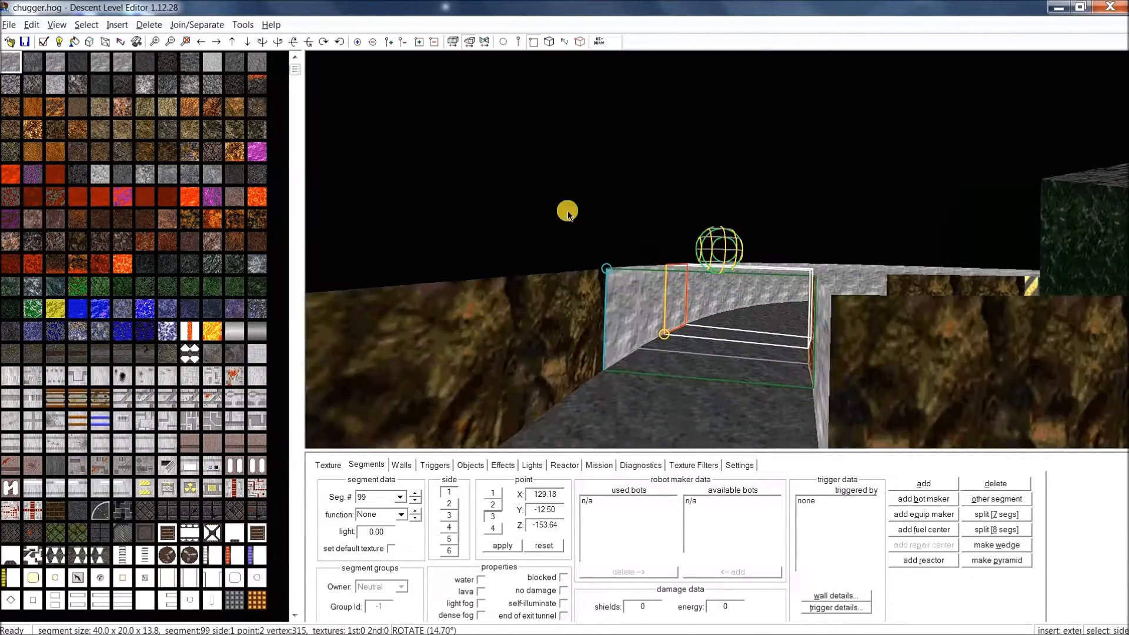
pyautogui.click(613, 314)
pyautogui.click(505, 44)
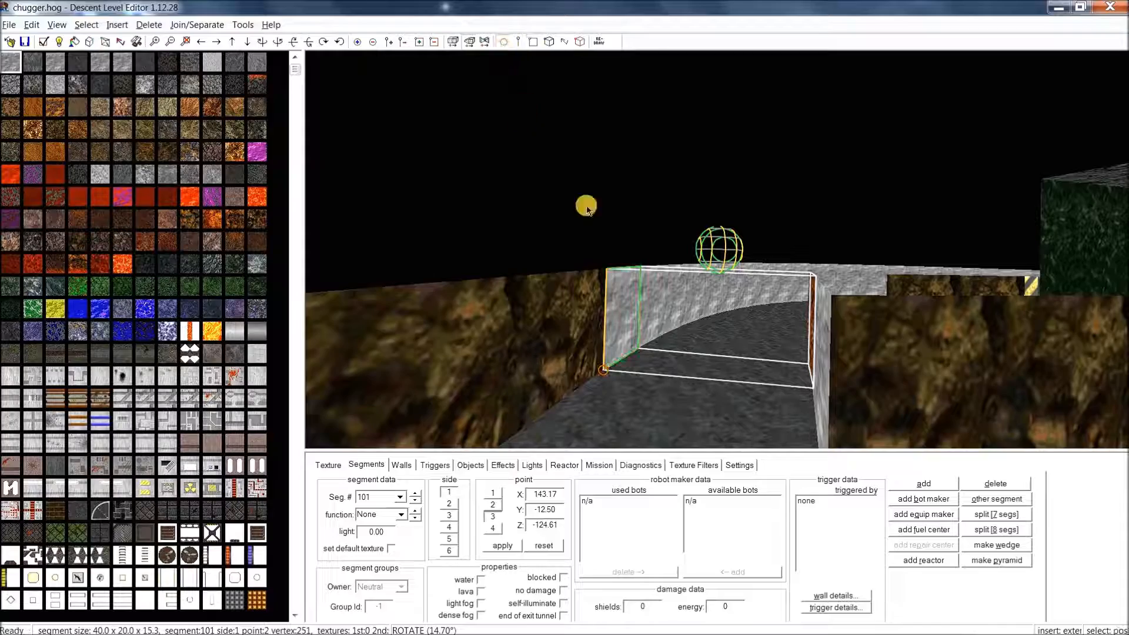
pyautogui.moveTo(622, 344); pyautogui.dragTo(794, 356)
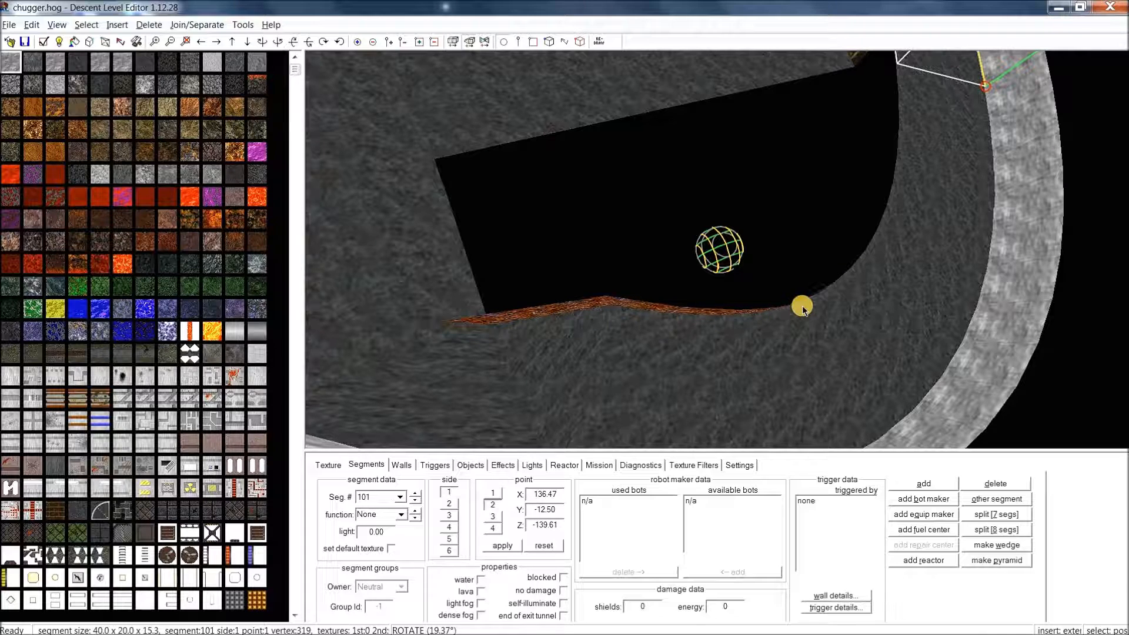
pyautogui.moveTo(599, 284)
pyautogui.mouseDown(button='middle')
pyautogui.moveTo(606, 263)
pyautogui.moveTo(583, 288)
pyautogui.mouseUp(button='middle')
pyautogui.press('p')
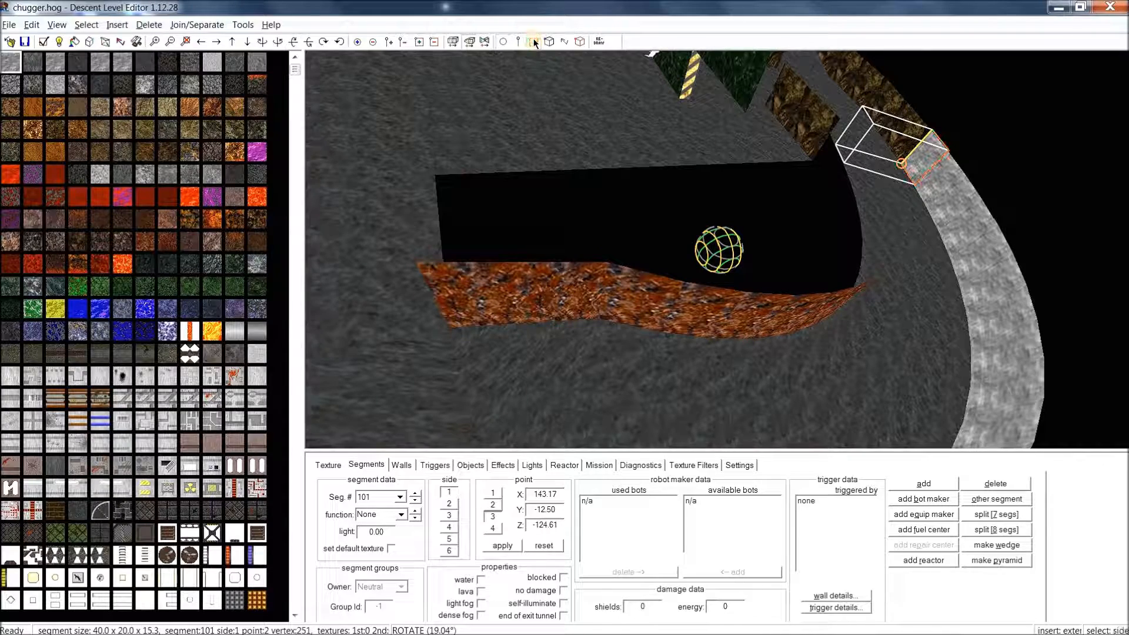
# On segment 85's side 3, select the vertical edge at the tunnel mouth and move it inward to a segment size of about 33.8 x 20.0 x 39.3.
pyautogui.click(554, 274)
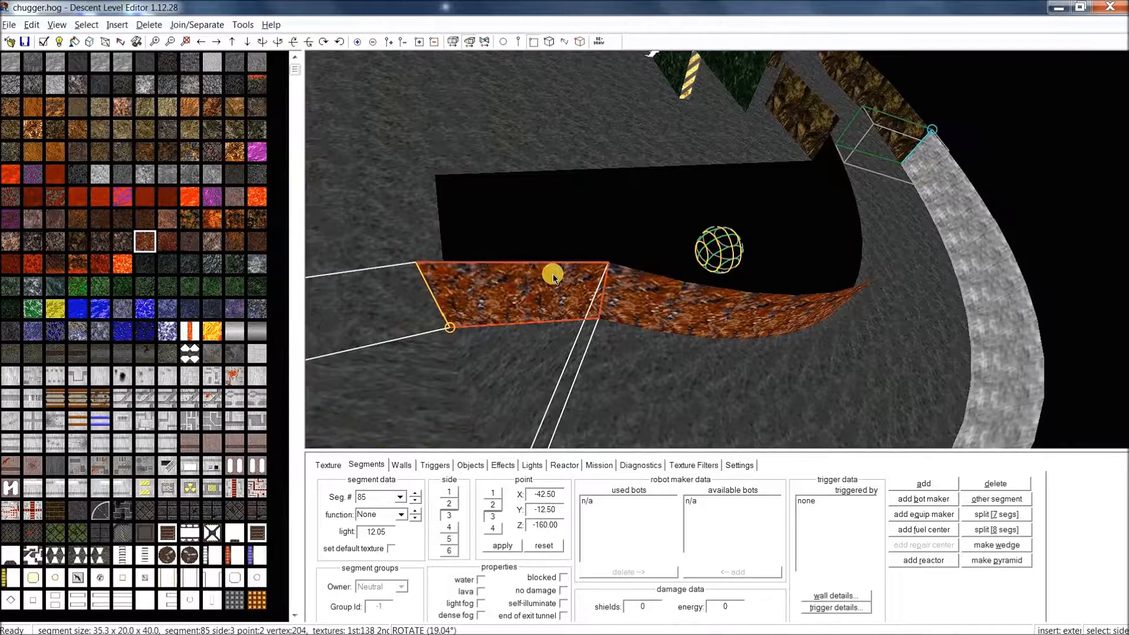
pyautogui.click(519, 42)
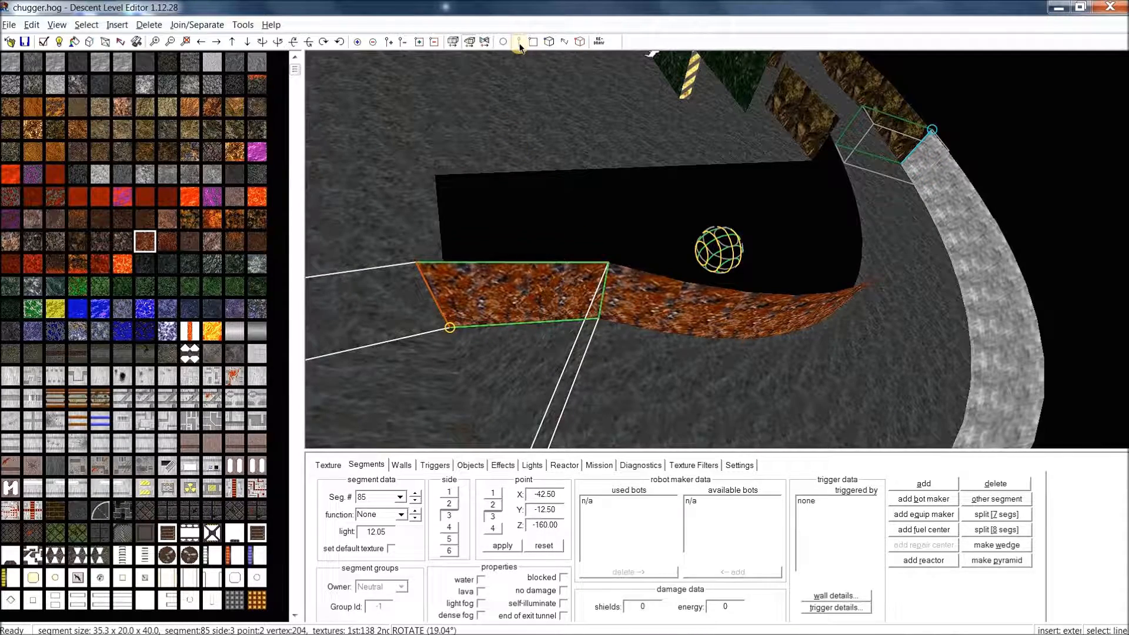
pyautogui.press('p')
pyautogui.press('p')
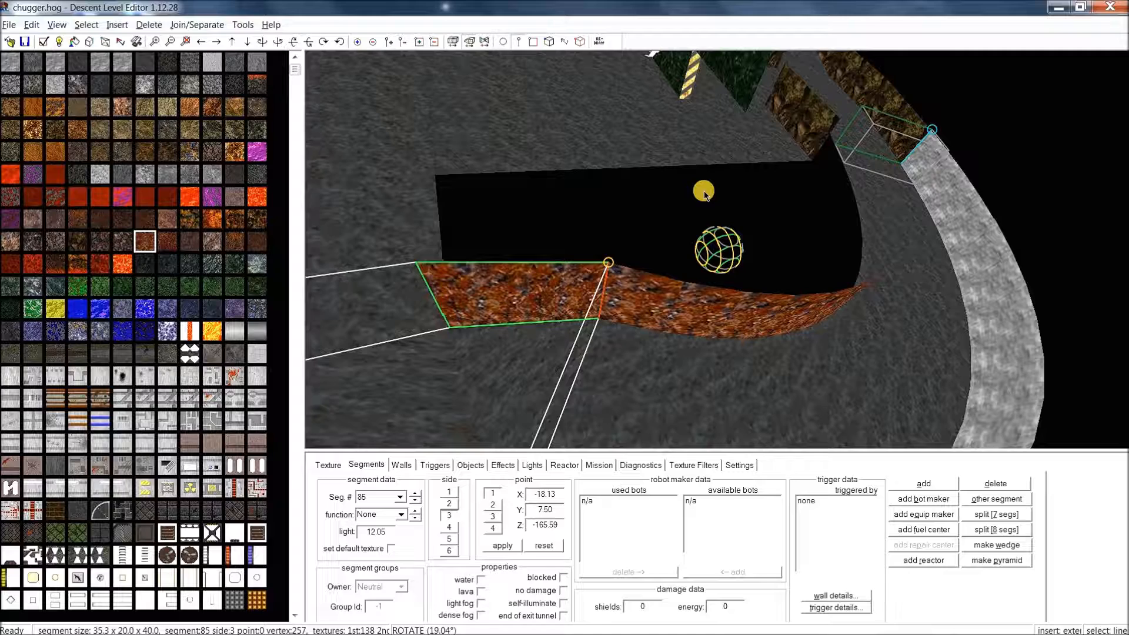
pyautogui.press('KP_Subtract')
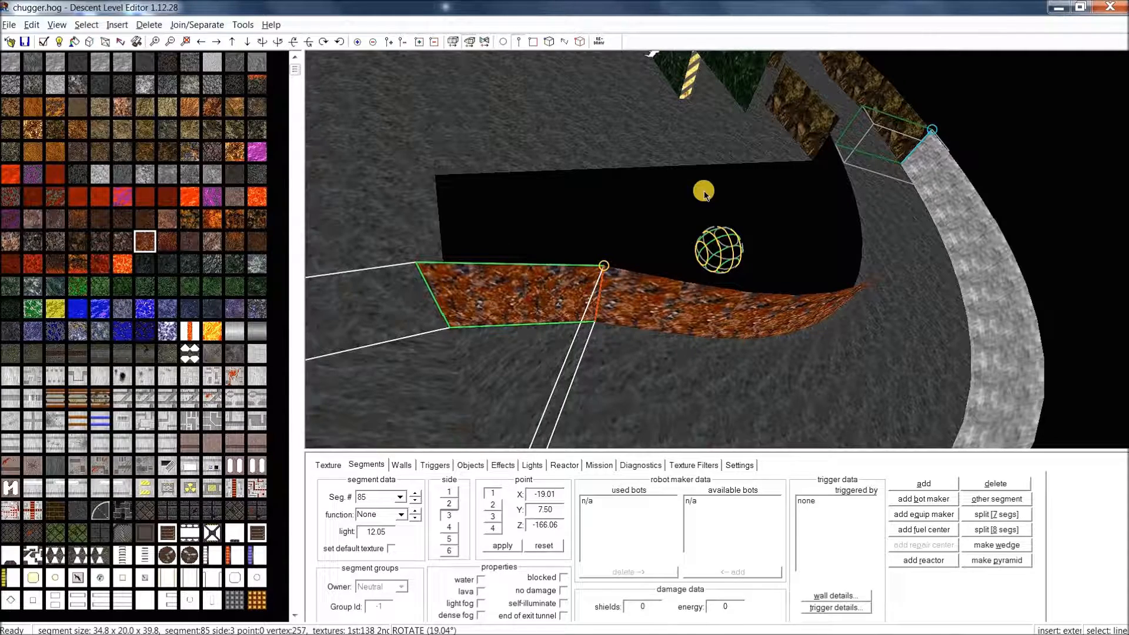
pyautogui.press('KP_Subtract')
pyautogui.press('KP_Subtract')
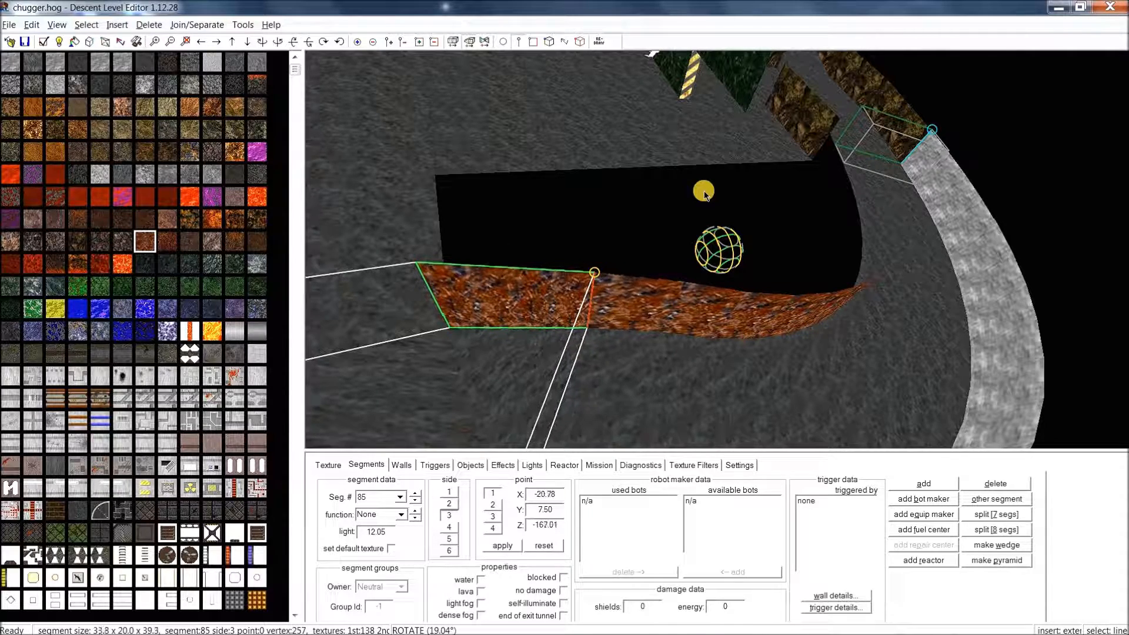
pyautogui.press('KP_Subtract')
pyautogui.press('KP_Subtract')
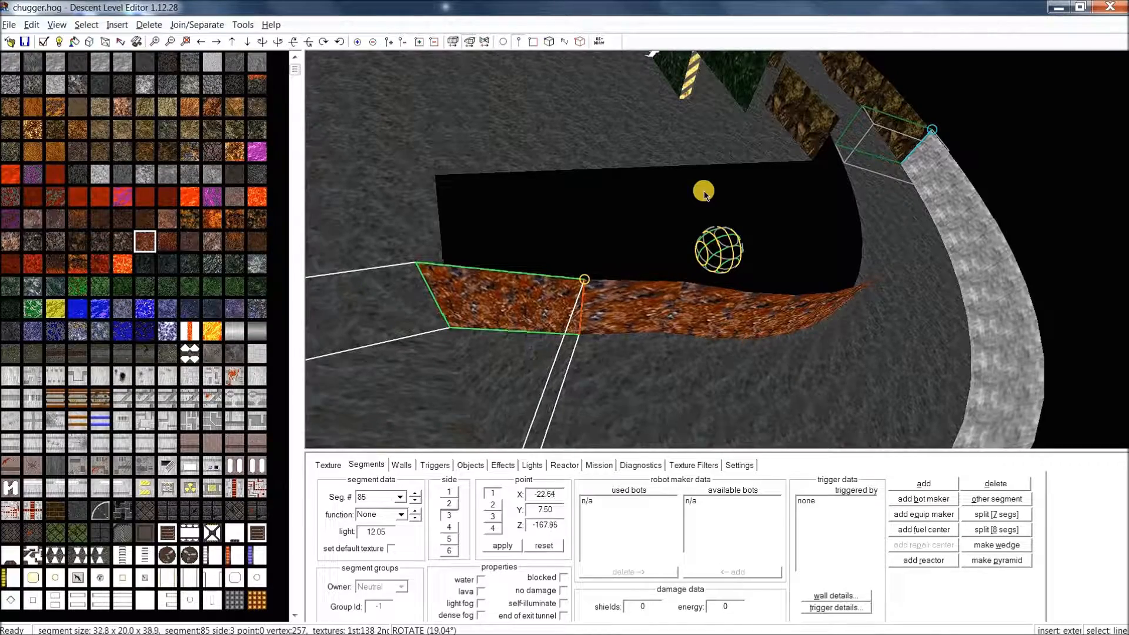
pyautogui.moveTo(809, 253); pyautogui.dragTo(810, 271, button='middle')
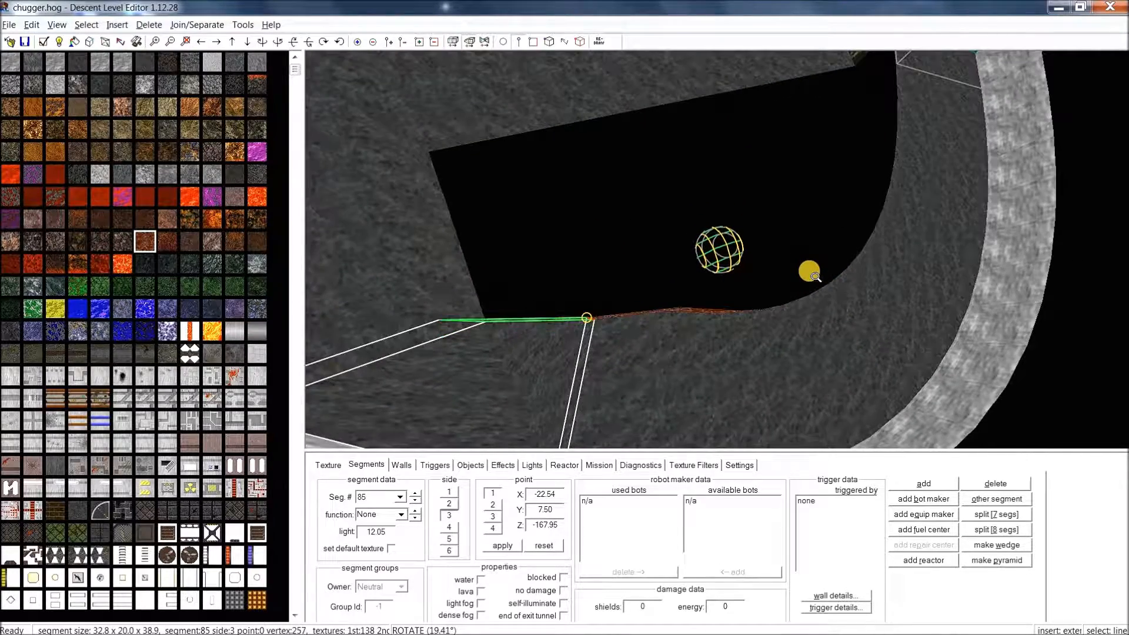
pyautogui.press('KP_Add')
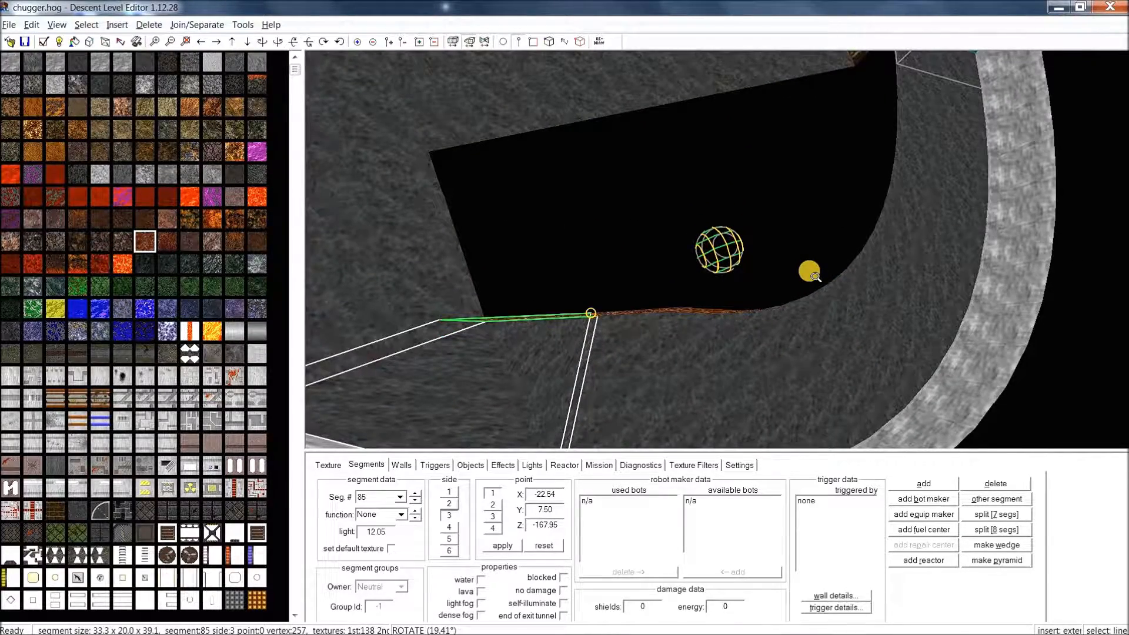
pyautogui.press('KP_Add')
# On segment 86's side 3, move the edge shared with segment 85 to about X -21.28, Z -167.87 to straighten the wall.
pyautogui.moveTo(773, 304)
pyautogui.mouseDown(button='middle')
pyautogui.moveTo(788, 307)
pyautogui.moveTo(765, 305)
pyautogui.moveTo(768, 294)
pyautogui.moveTo(764, 312)
pyautogui.moveTo(767, 295)
pyautogui.mouseUp(button='middle')
pyautogui.click(532, 41)
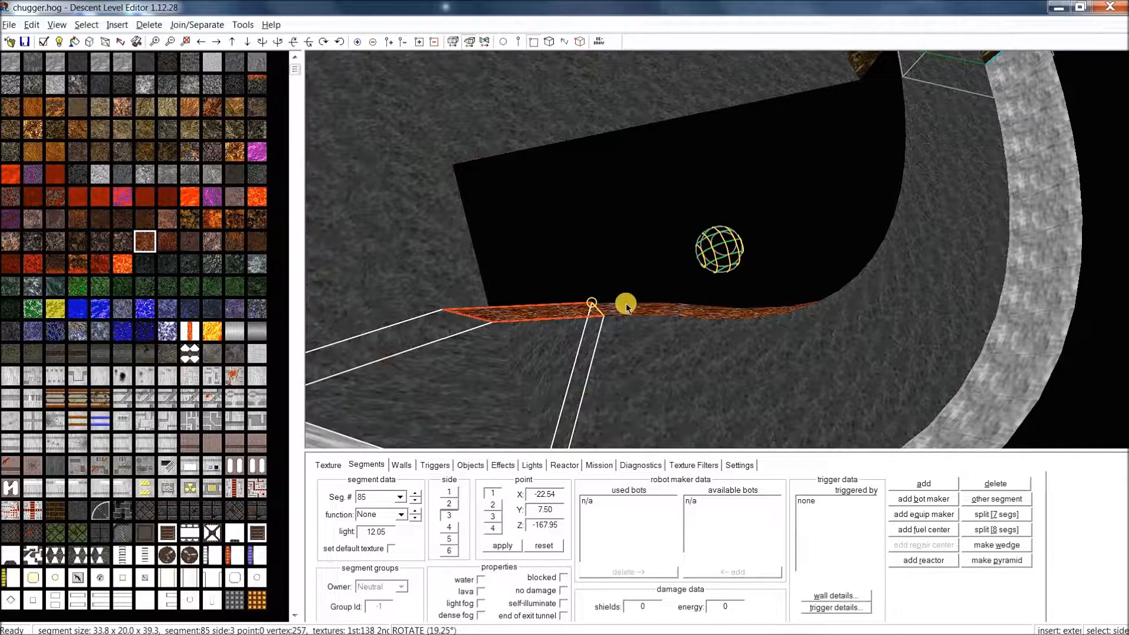
pyautogui.click(627, 313)
pyautogui.click(518, 42)
pyautogui.press('KP_Subtract')
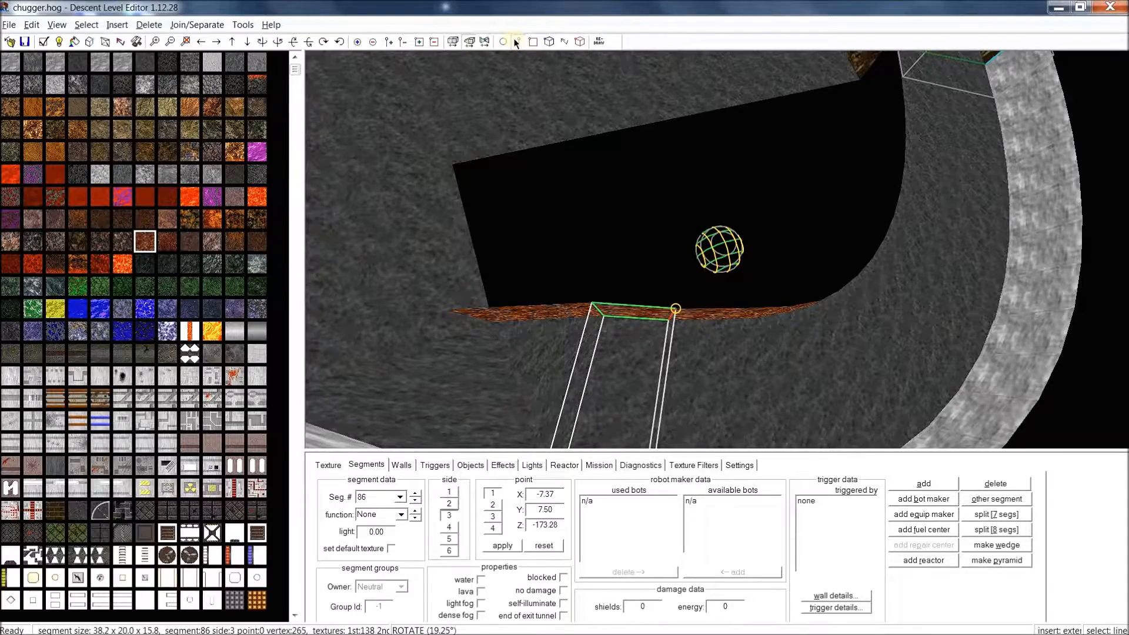
pyautogui.moveTo(781, 255); pyautogui.dragTo(777, 258, button='middle')
pyautogui.moveTo(592, 307); pyautogui.dragTo(647, 307, button='middle')
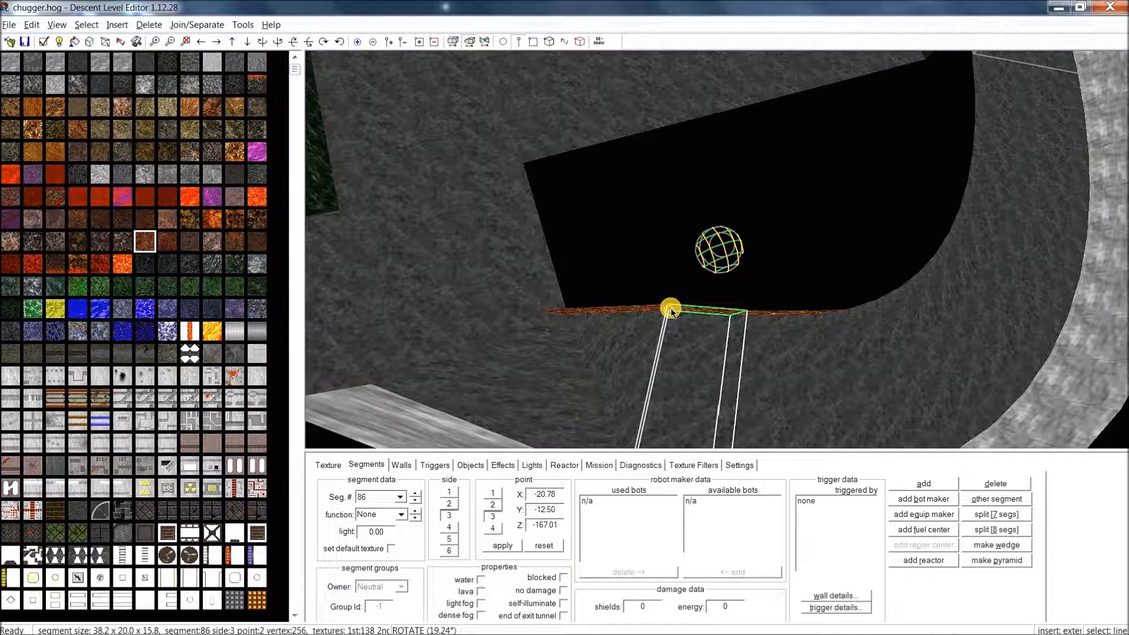
pyautogui.press('KP_Subtract')
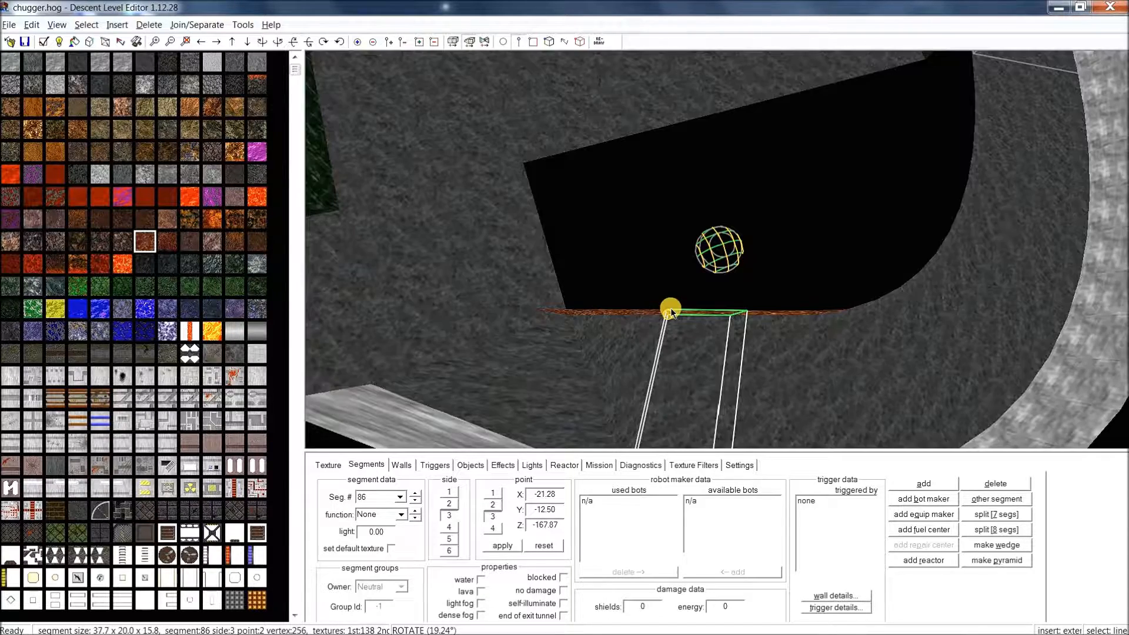
pyautogui.moveTo(830, 335); pyautogui.dragTo(826, 339, button='middle')
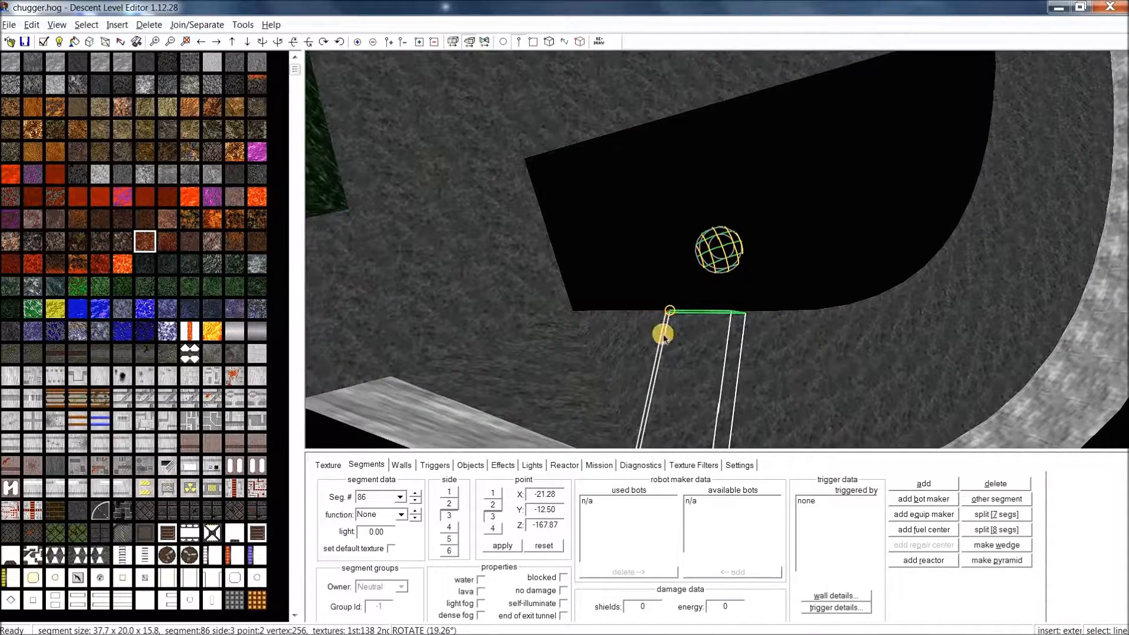
# Return to side selection and move segment 85's side 1 outward until the segment size is about 36.4 x 20.0 x 39.4.
pyautogui.moveTo(972, 279); pyautogui.dragTo(905, 309, button='middle')
pyautogui.moveTo(824, 331); pyautogui.dragTo(820, 268, button='middle')
pyautogui.press('Left')
pyautogui.click(533, 41)
pyautogui.click(830, 261)
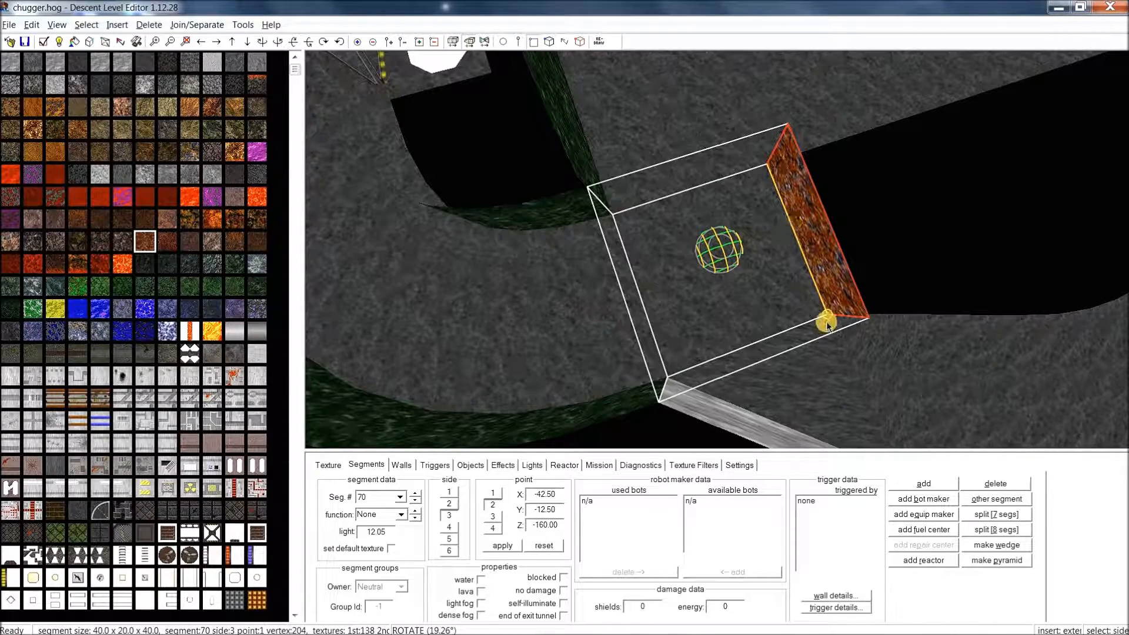
pyautogui.moveTo(790, 305); pyautogui.dragTo(720, 333, button='middle')
pyautogui.click(721, 330)
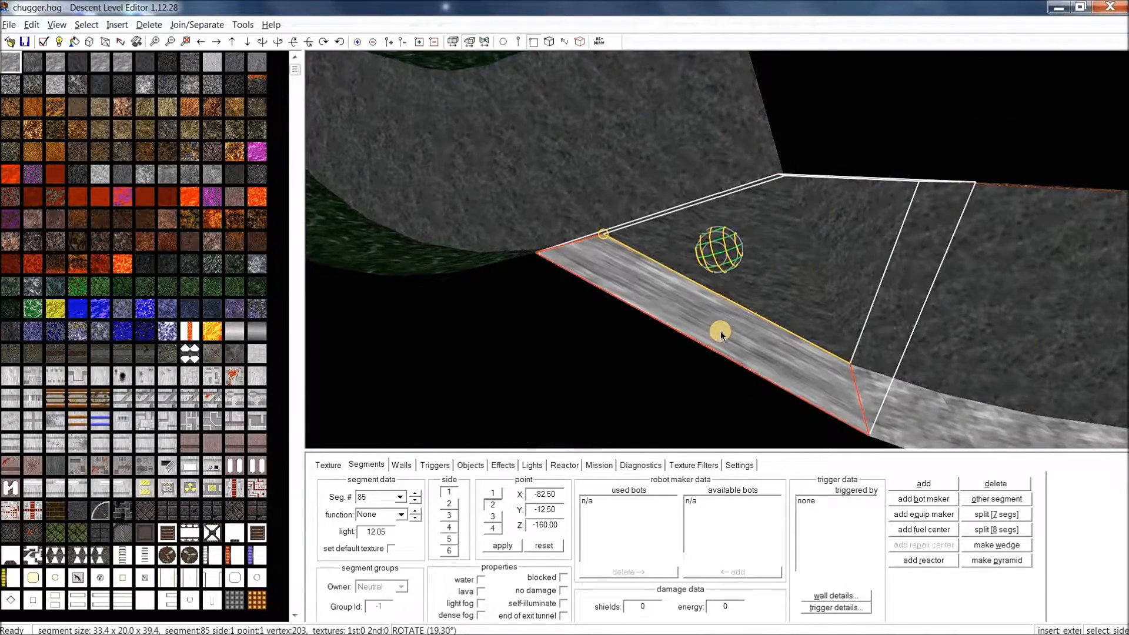
pyautogui.press('KP_Add')
pyautogui.press('KP_Add')
pyautogui.press('KP_Add')
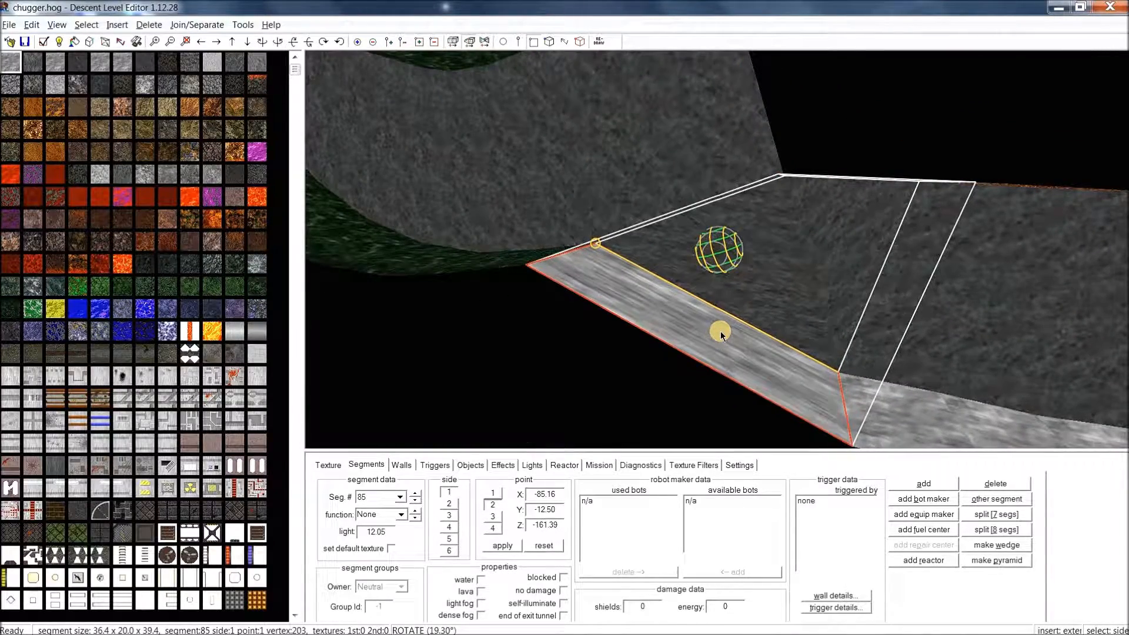
pyautogui.moveTo(708, 320); pyautogui.dragTo(773, 325, button='middle')
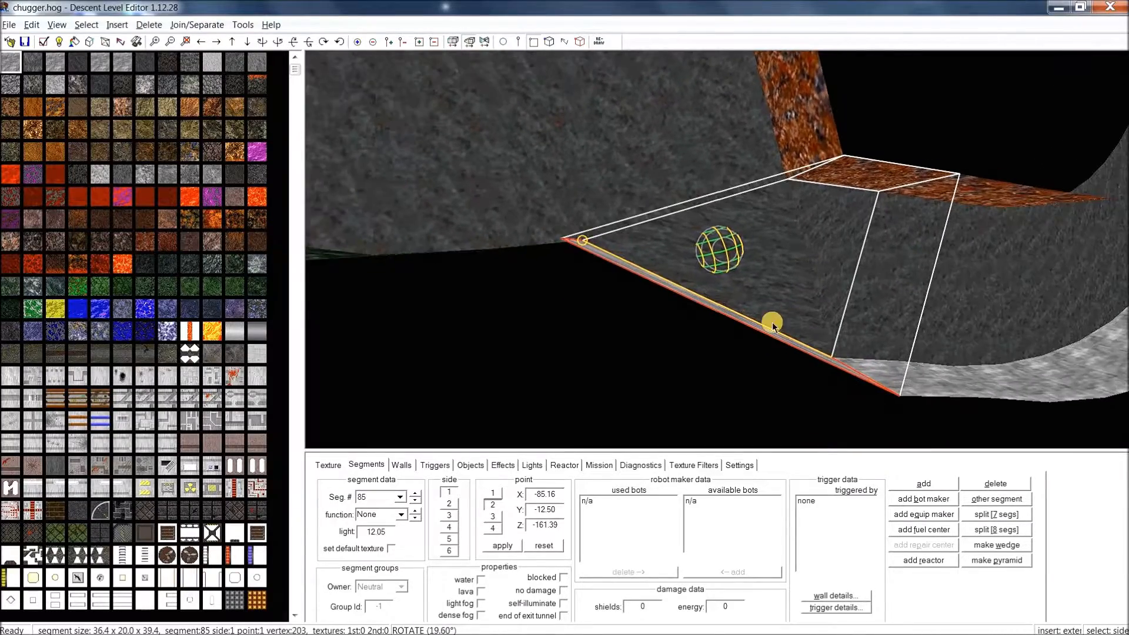
# Select the vertical edge at segment 85's outer corner on side 1 and move it outward to about X -89.59, Z -163.72.
pyautogui.moveTo(601, 299); pyautogui.dragTo(566, 115, button='middle')
pyautogui.click(514, 43)
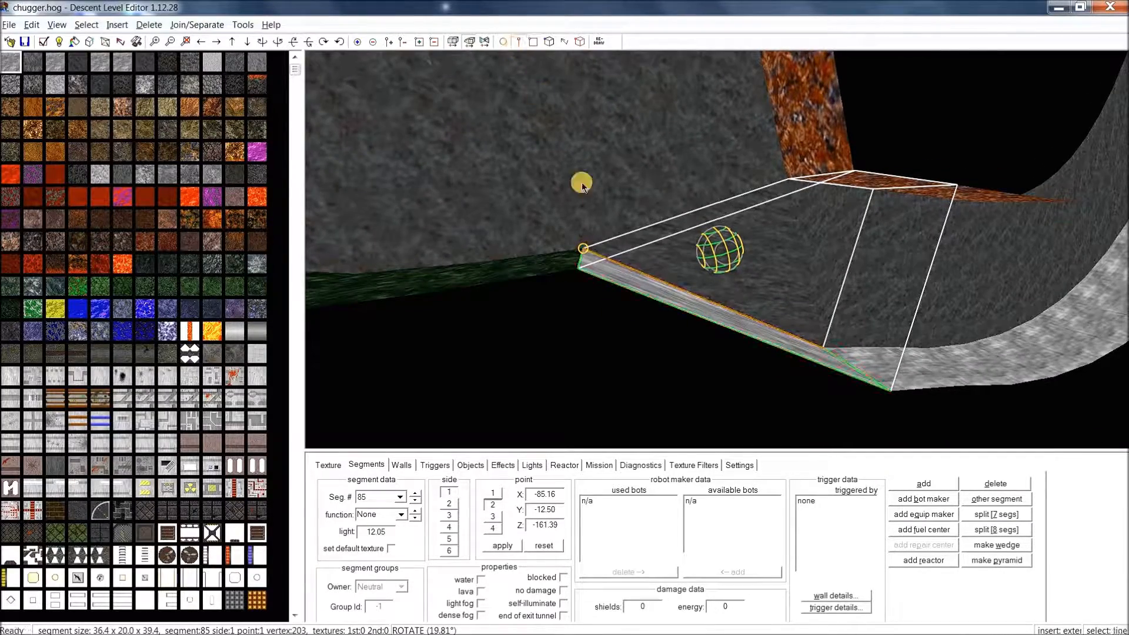
pyautogui.press('Left')
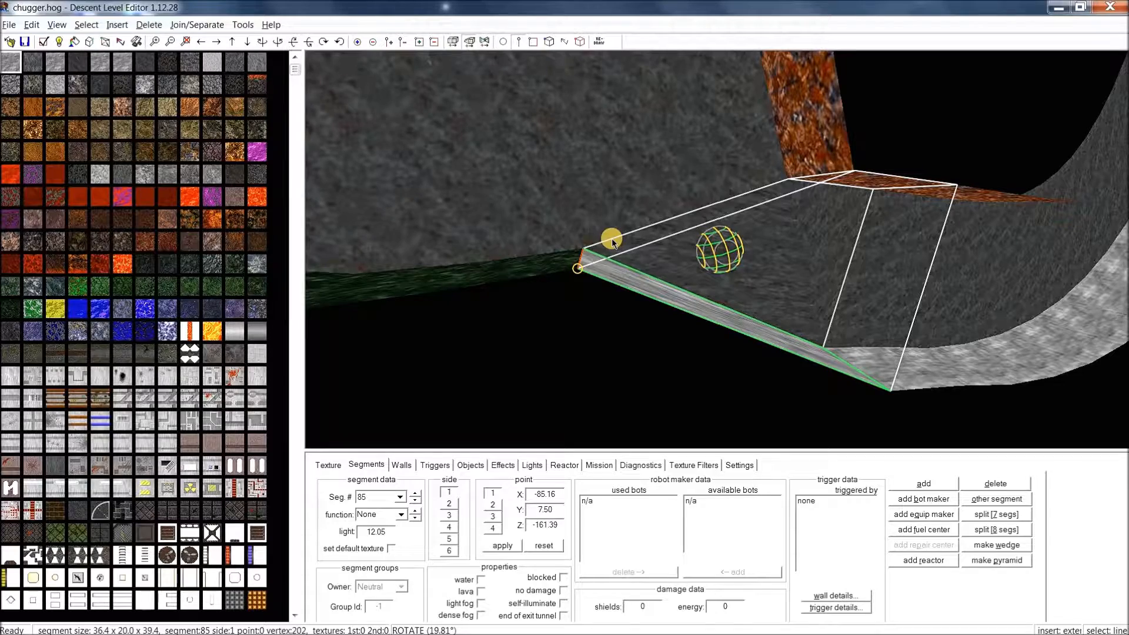
pyautogui.press('KP_Add')
pyautogui.press('KP_Add')
pyautogui.press('KP_Add')
pyautogui.press('KP_Add')
pyautogui.press('KP_Add')
pyautogui.moveTo(721, 268); pyautogui.dragTo(719, 259, button='middle')
pyautogui.moveTo(939, 306); pyautogui.dragTo(484, 267, button='middle')
# Switch to normal insert mode and add two segments in a row outward from segment 31's side 1 on the level's outer wall.
pyautogui.scroll(-4, 900, 344)
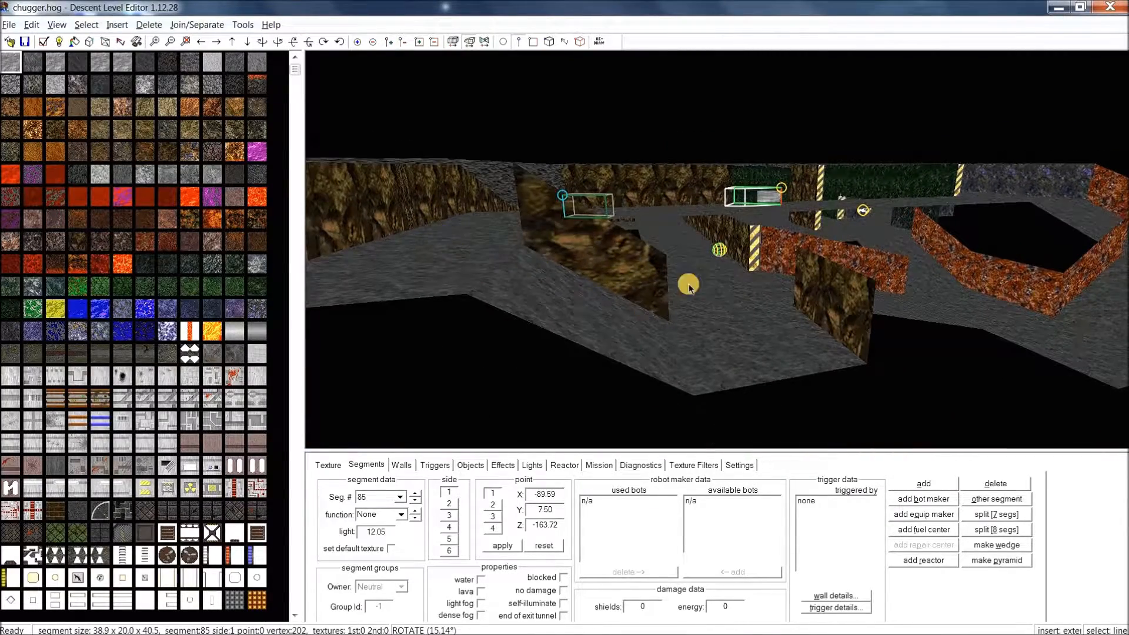
pyautogui.moveTo(472, 281); pyautogui.dragTo(443, 229, button='middle')
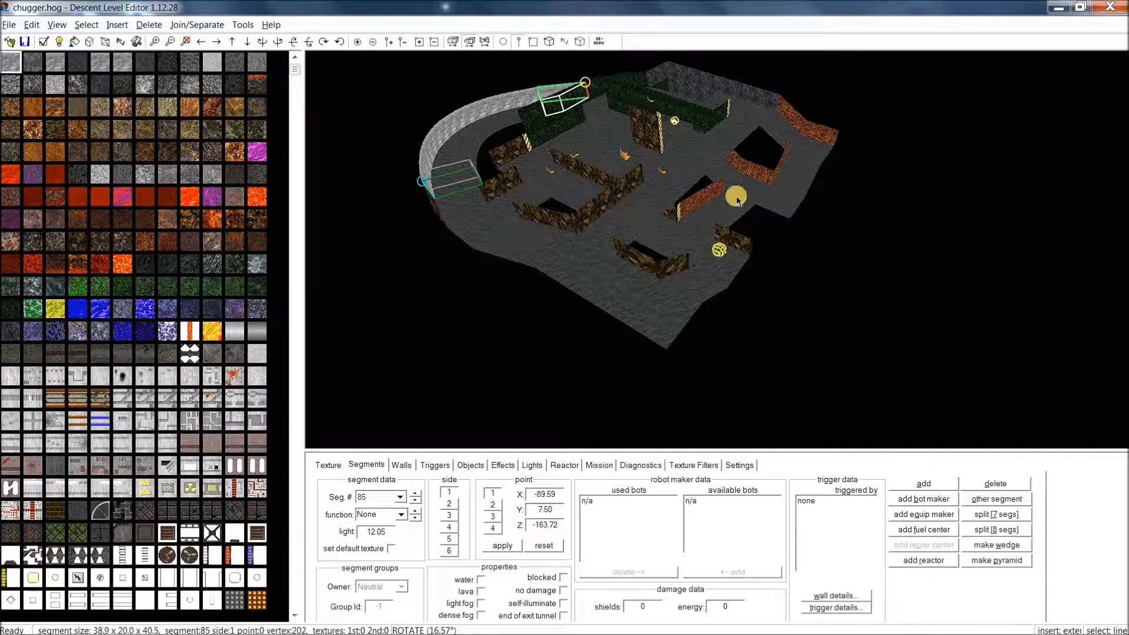
pyautogui.moveTo(745, 189); pyautogui.dragTo(502, 362, button='middle')
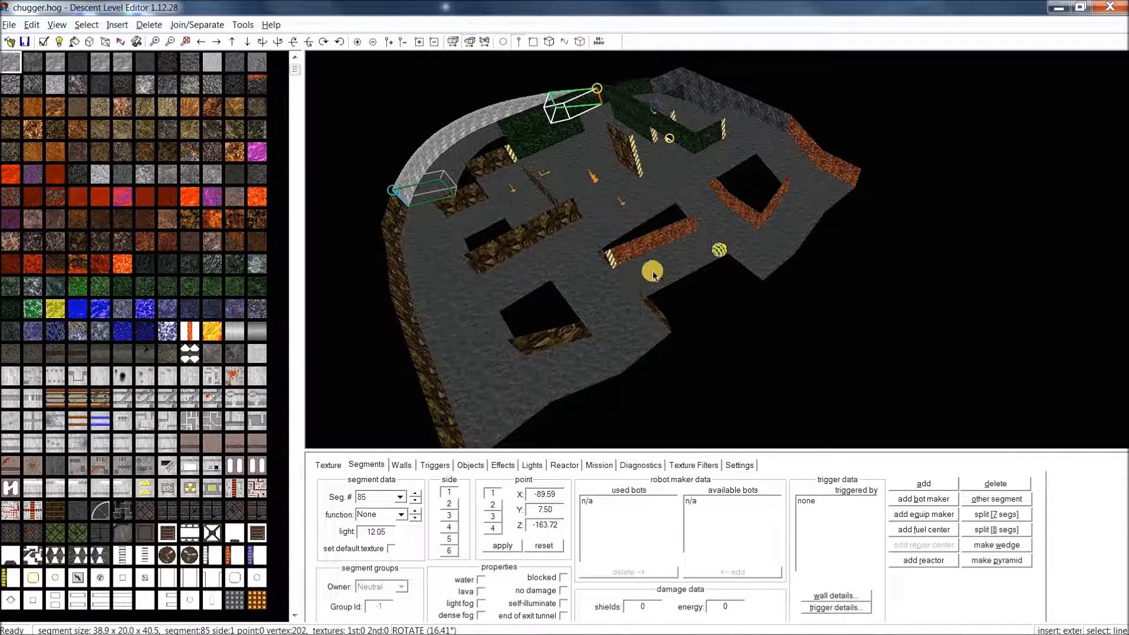
pyautogui.moveTo(711, 249); pyautogui.dragTo(830, 338, button='middle')
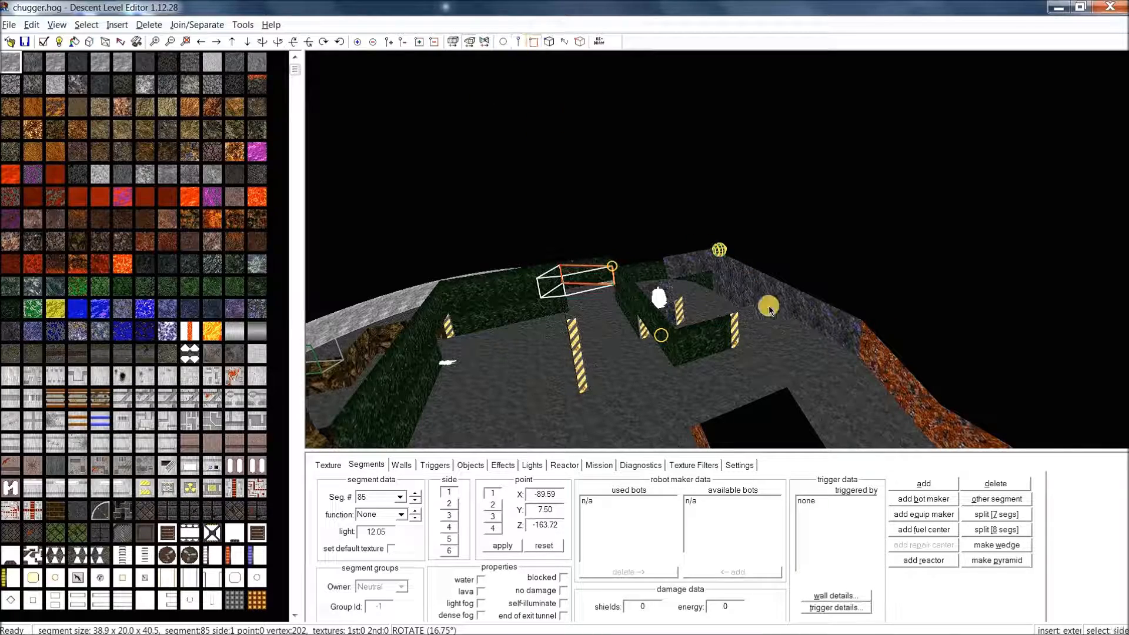
pyautogui.click(823, 319)
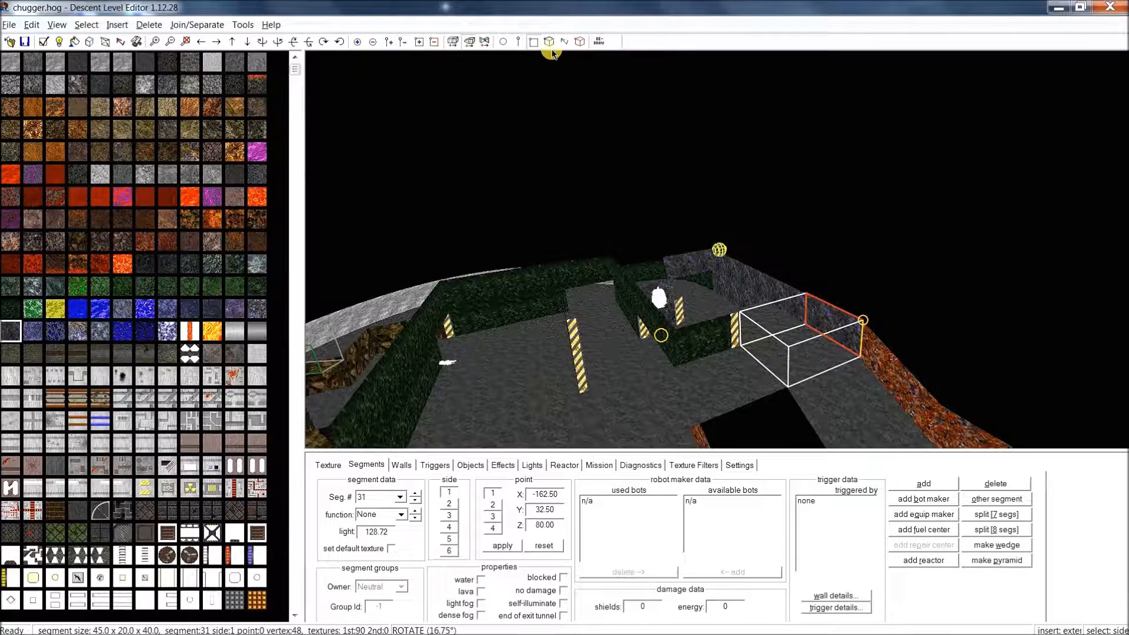
pyautogui.moveTo(842, 260); pyautogui.dragTo(840, 275, button='middle')
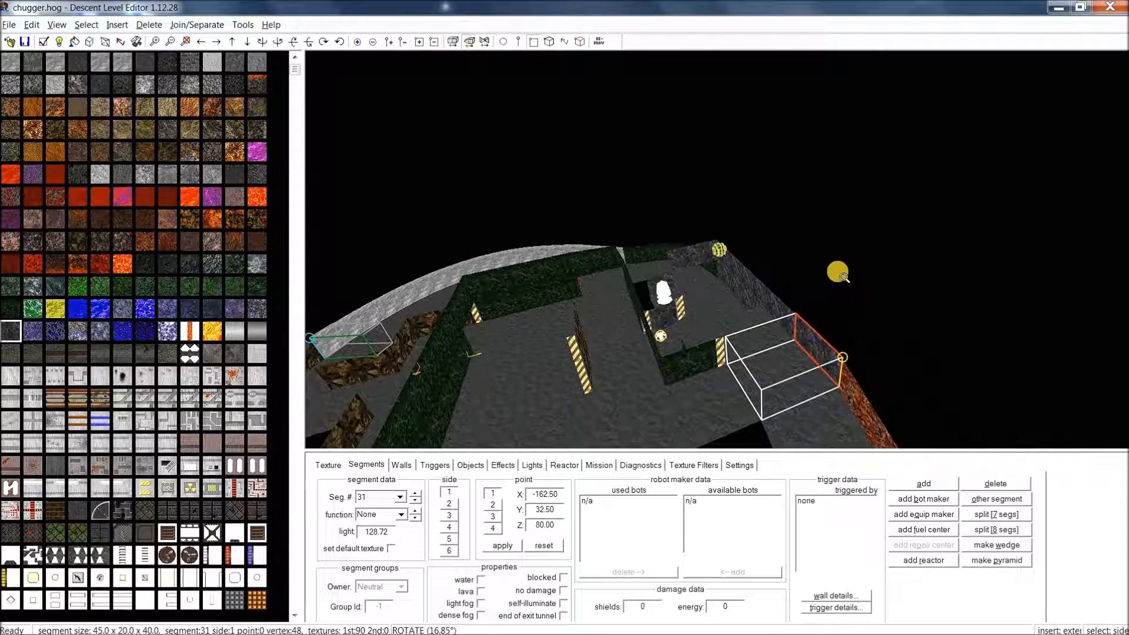
pyautogui.click(451, 45)
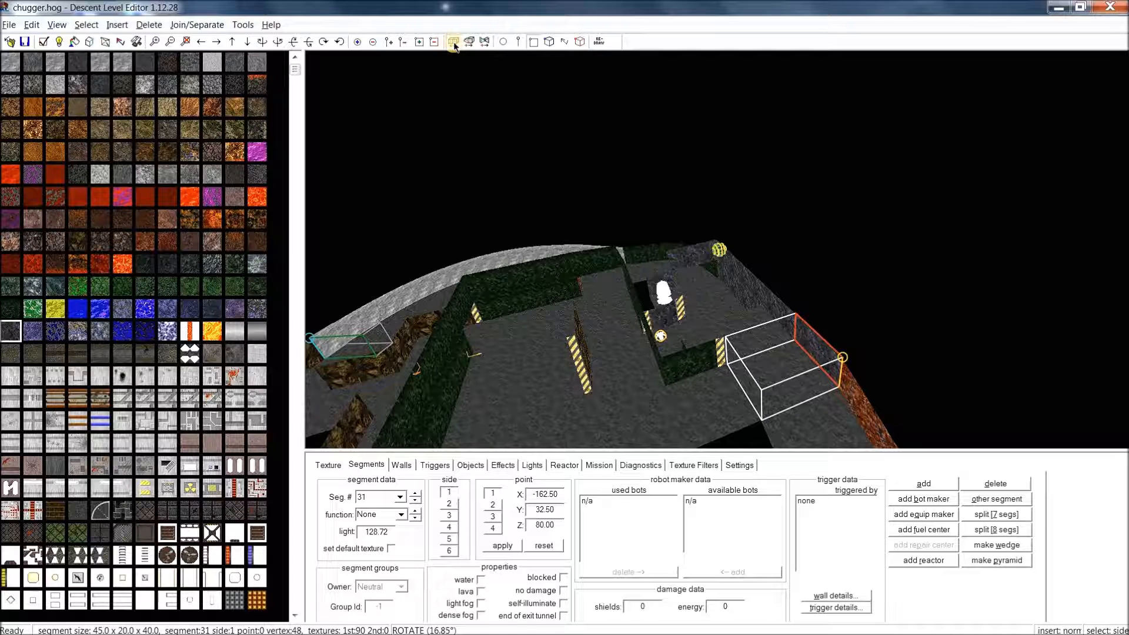
pyautogui.press('Insert')
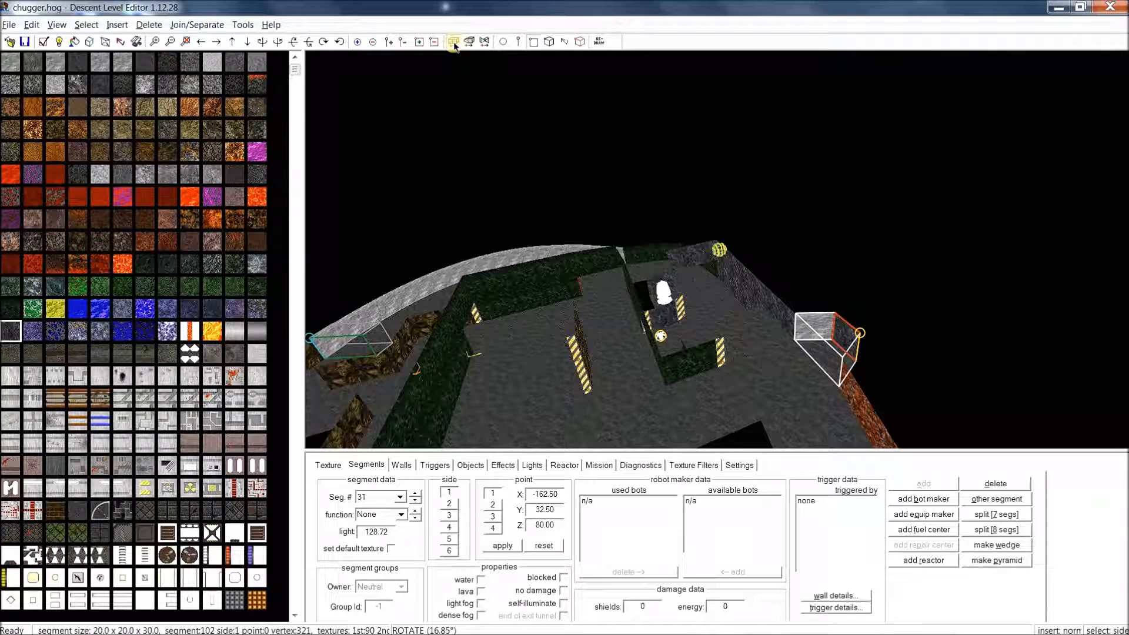
pyautogui.press('Insert')
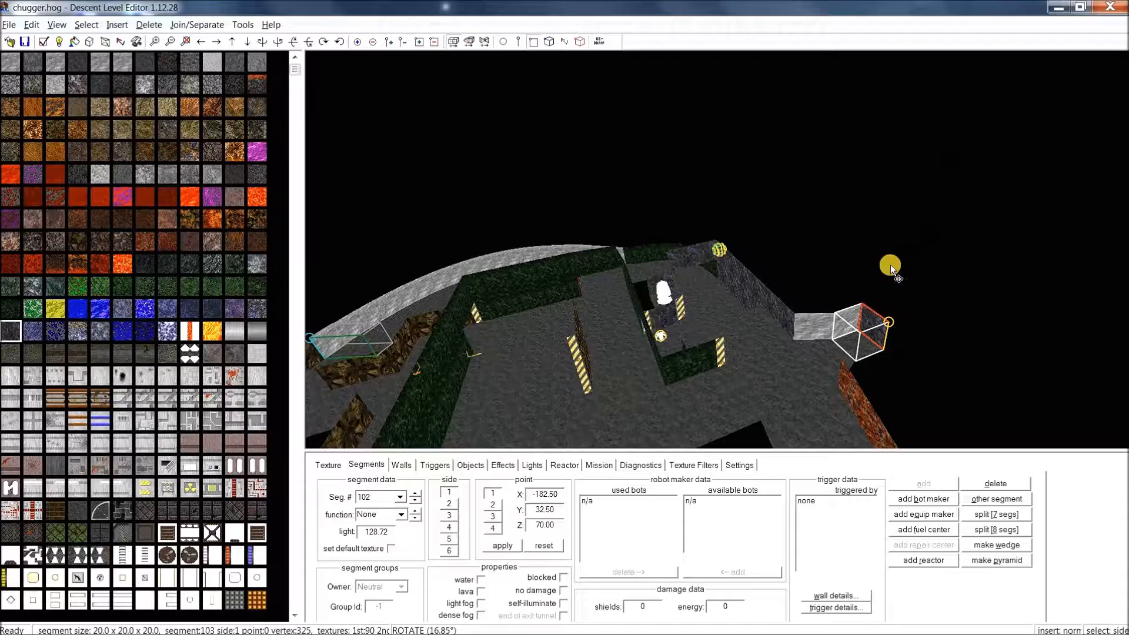
# Add two segments in a row outward from segment 46's side 1.
pyautogui.moveTo(871, 262); pyautogui.dragTo(708, 282, button='middle')
pyautogui.click(707, 284)
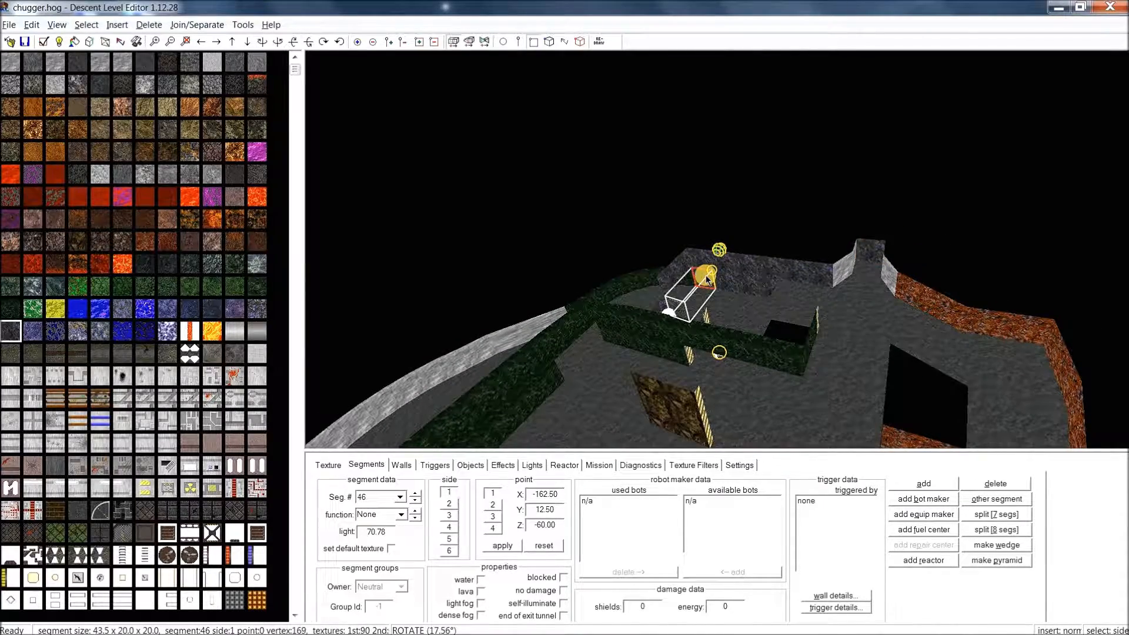
pyautogui.click(707, 281)
pyautogui.moveTo(764, 275); pyautogui.dragTo(760, 325, button='middle')
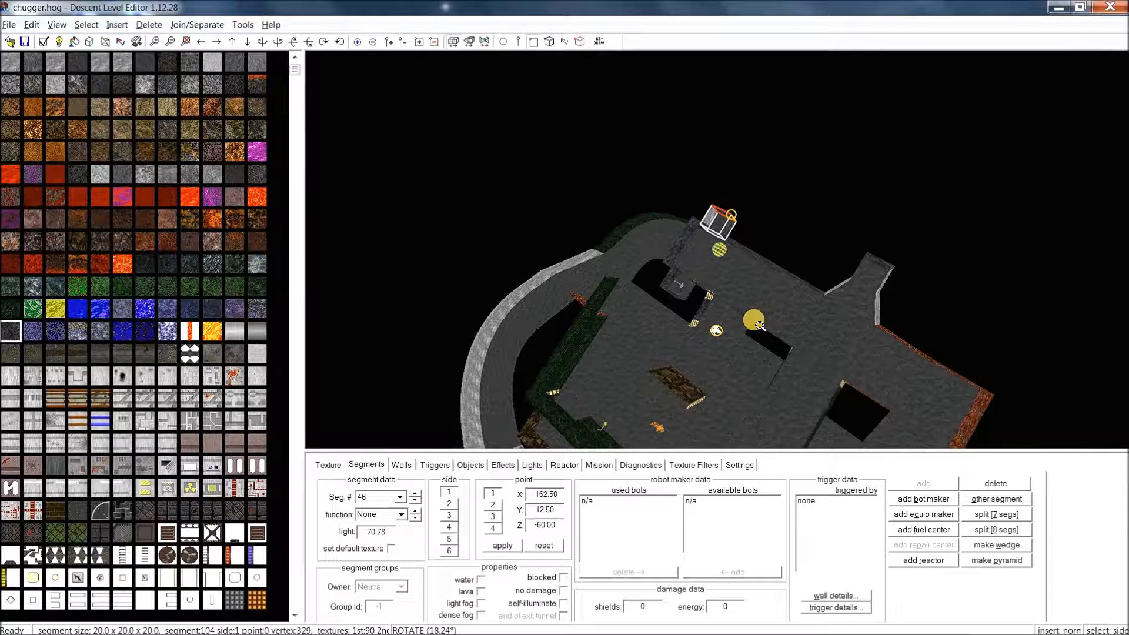
pyautogui.press('Insert')
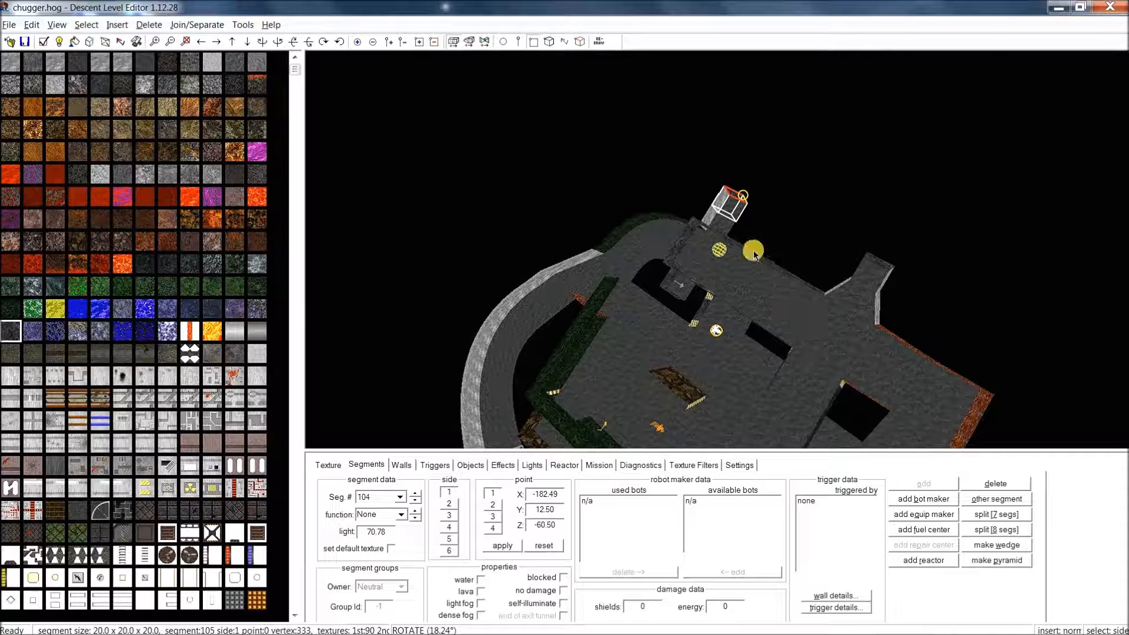
# Try a Curve Generator tunnel between segment 105's side 5 and the facing side of segment 103.
pyautogui.moveTo(863, 258); pyautogui.dragTo(789, 253, button='middle')
pyautogui.click(869, 265)
pyautogui.click(870, 262)
pyautogui.click(680, 187)
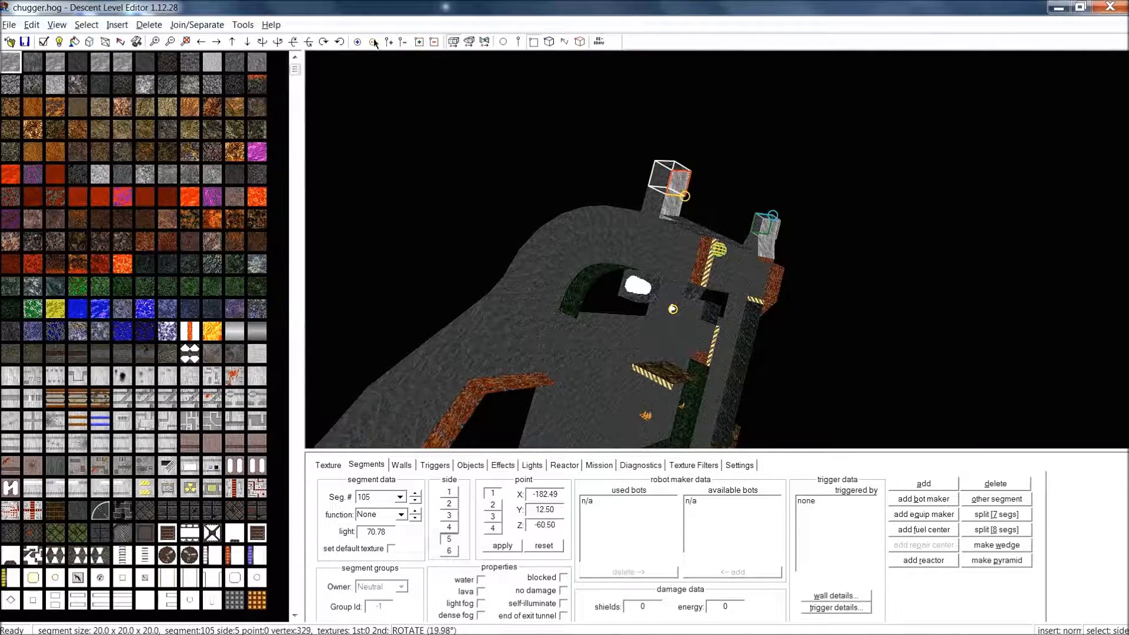
pyautogui.click(242, 25)
pyautogui.click(264, 212)
pyautogui.moveTo(786, 179); pyautogui.dragTo(585, 107, button='middle')
pyautogui.scroll(3, 728, 88)
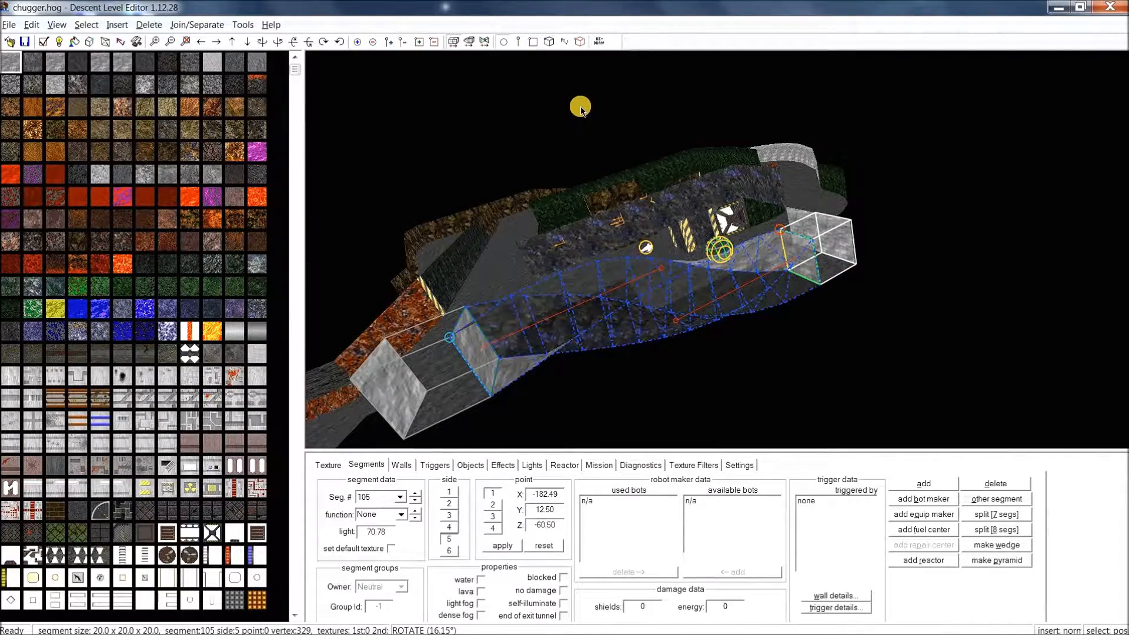
# Try twisting the tunnel preview by advancing segment 105's current point twice, and discard the generated tunnel.
pyautogui.press('p')
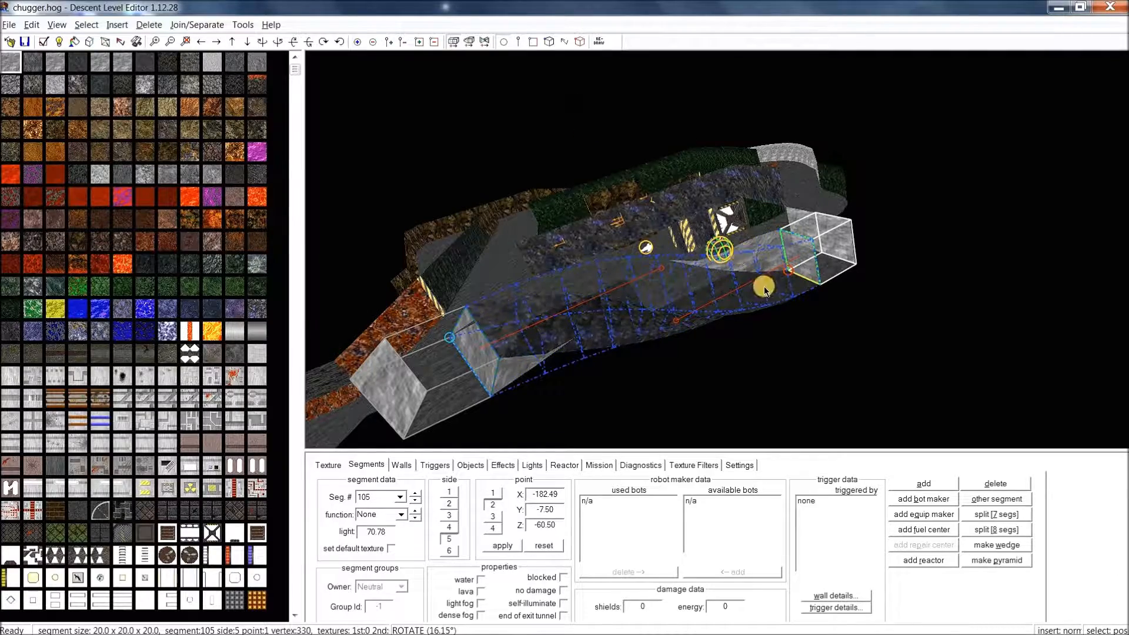
pyautogui.press('p')
pyautogui.moveTo(776, 289); pyautogui.dragTo(859, 308, button='middle')
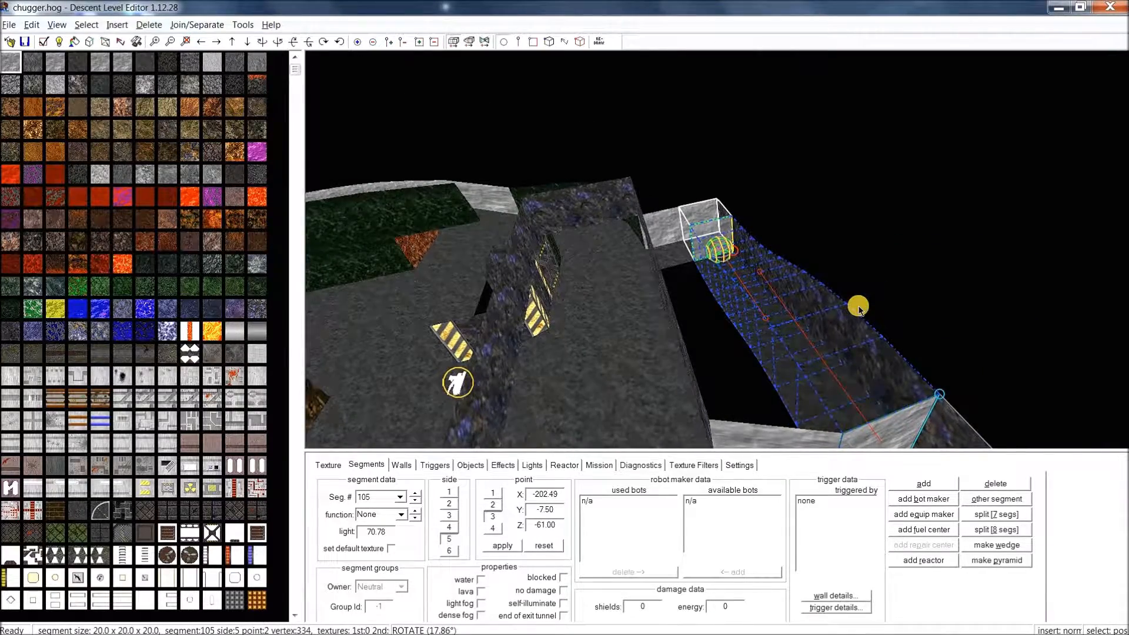
pyautogui.press('g')
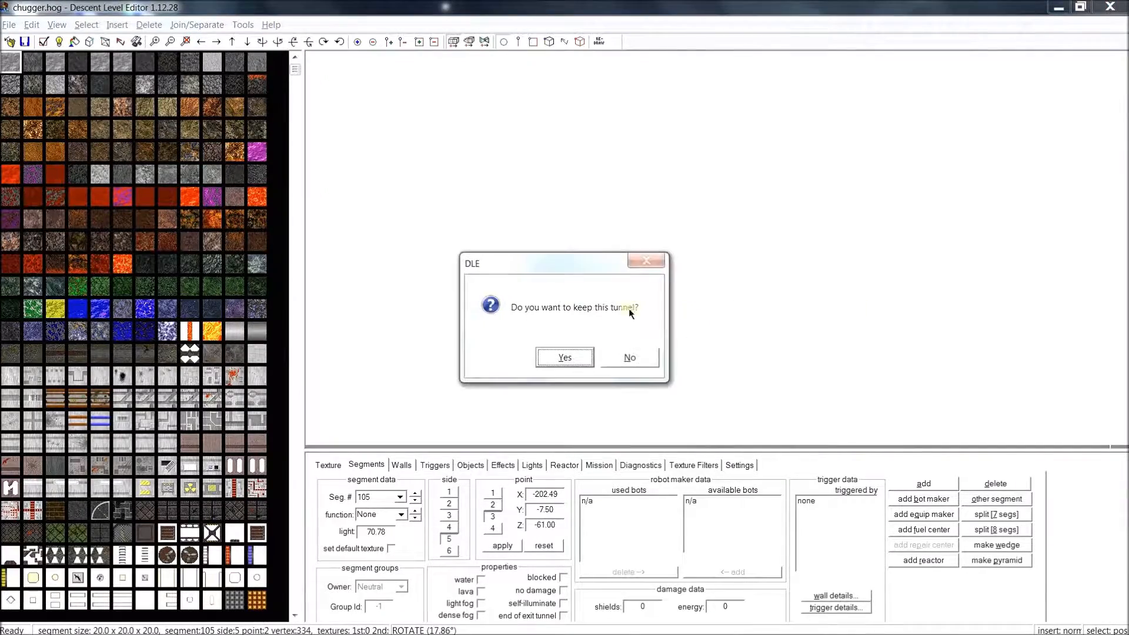
pyautogui.click(626, 354)
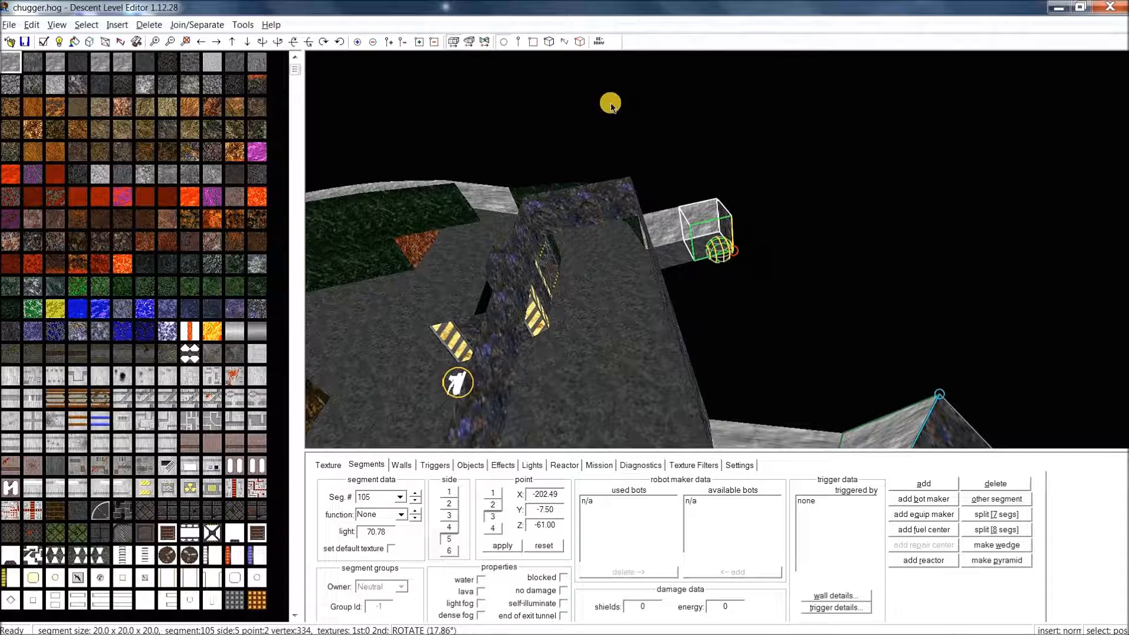
# Select the outer end side of segment 105 as the other side and segment 103's side 1 as the current side.
pyautogui.click(724, 229)
pyautogui.press('space')
pyautogui.moveTo(874, 310); pyautogui.dragTo(970, 309, button='middle')
pyautogui.click(974, 311)
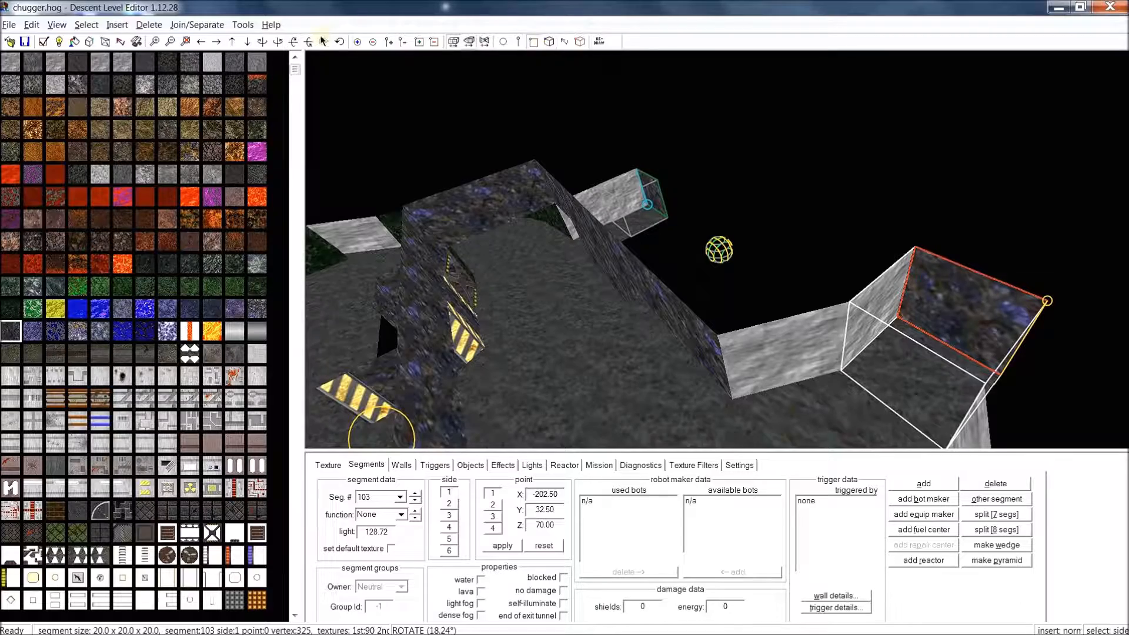
# Generate a curved tunnel between the outer ends of segments 103 and 105 with the Curve Generator and keep it.
pyautogui.click(244, 26)
pyautogui.press('Right')
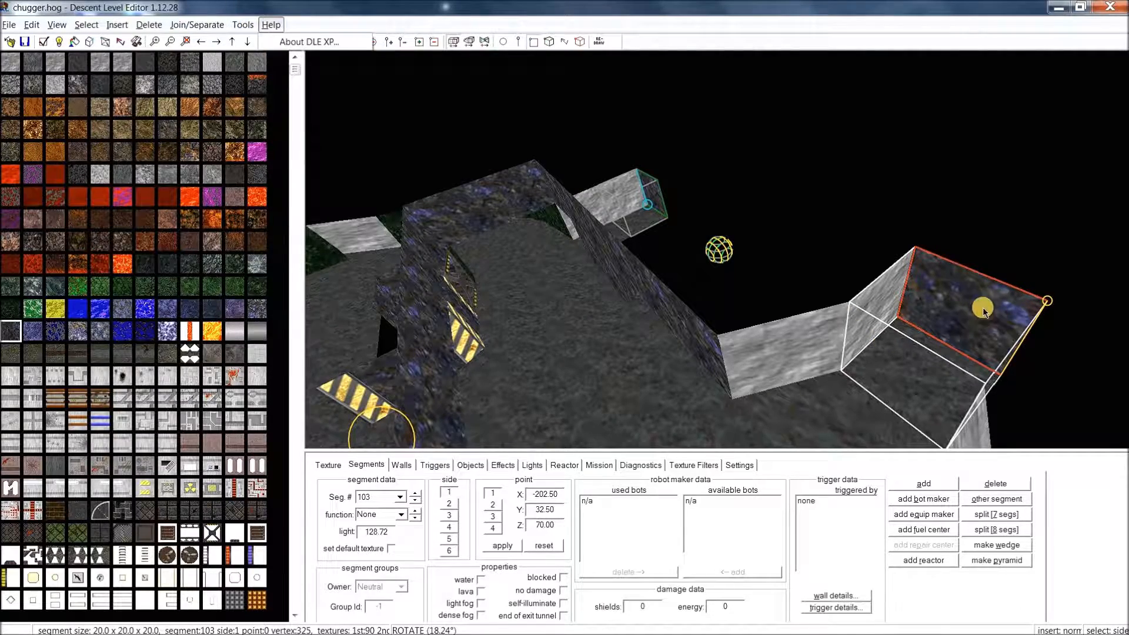
pyautogui.click(243, 25)
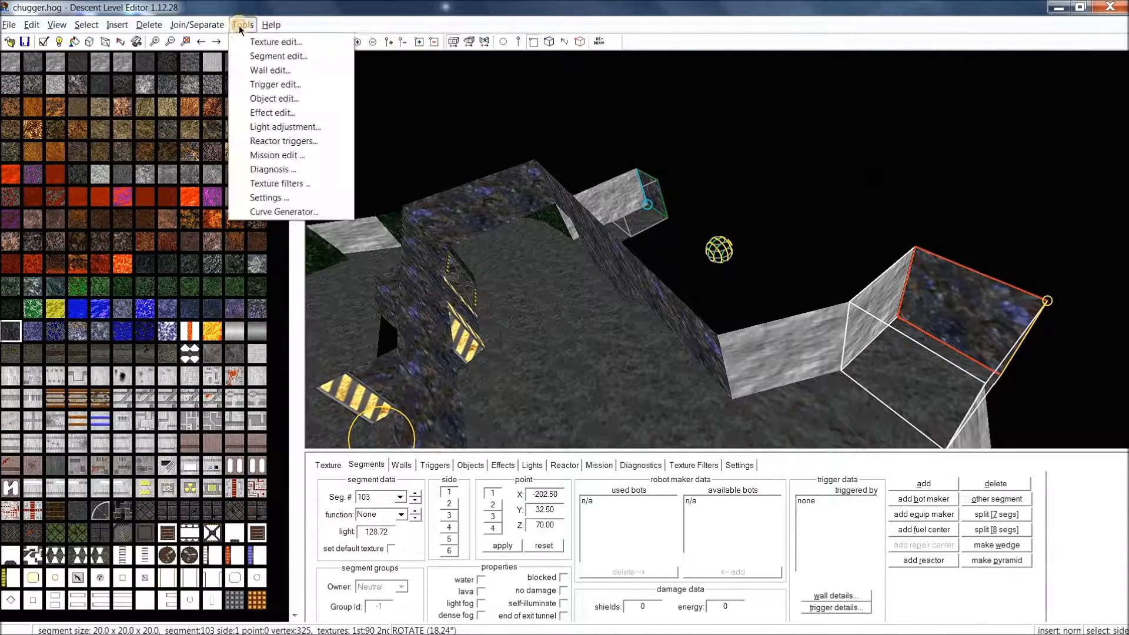
pyautogui.click(259, 216)
pyautogui.moveTo(783, 219); pyautogui.dragTo(720, 320, button='middle')
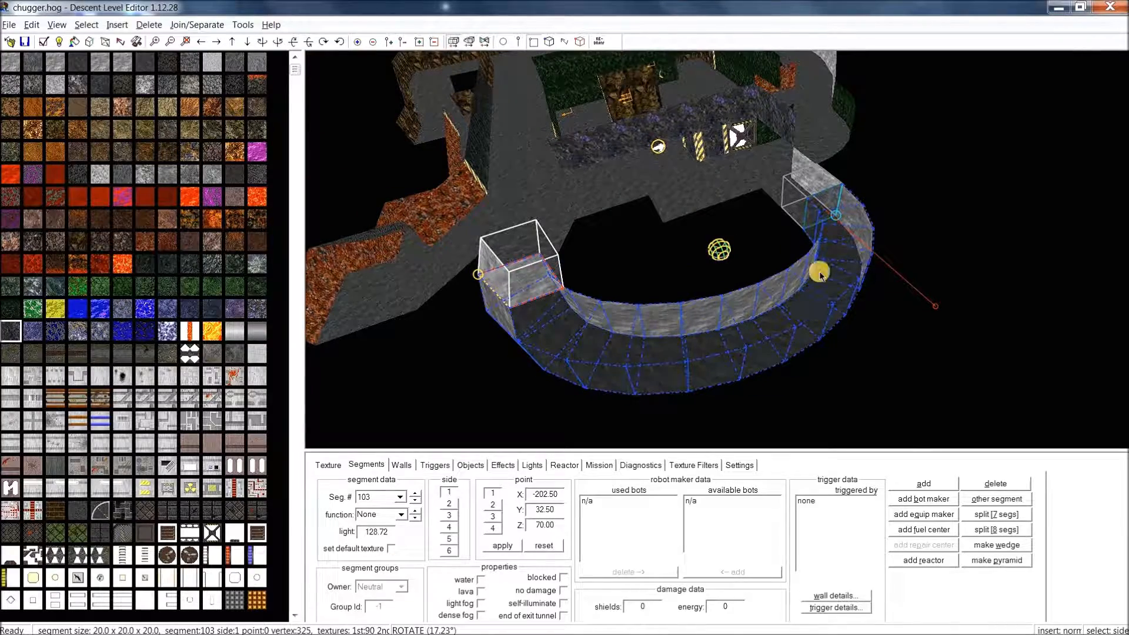
pyautogui.moveTo(822, 285); pyautogui.dragTo(765, 311, button='middle')
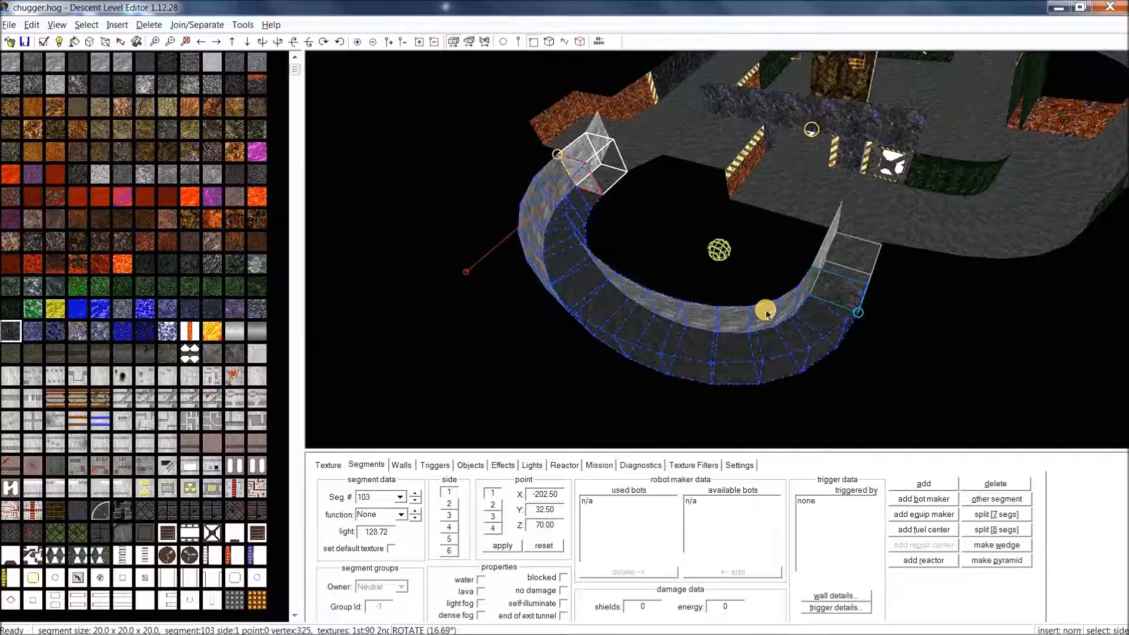
pyautogui.hotkey('ctrl', 't')
pyautogui.click(582, 360)
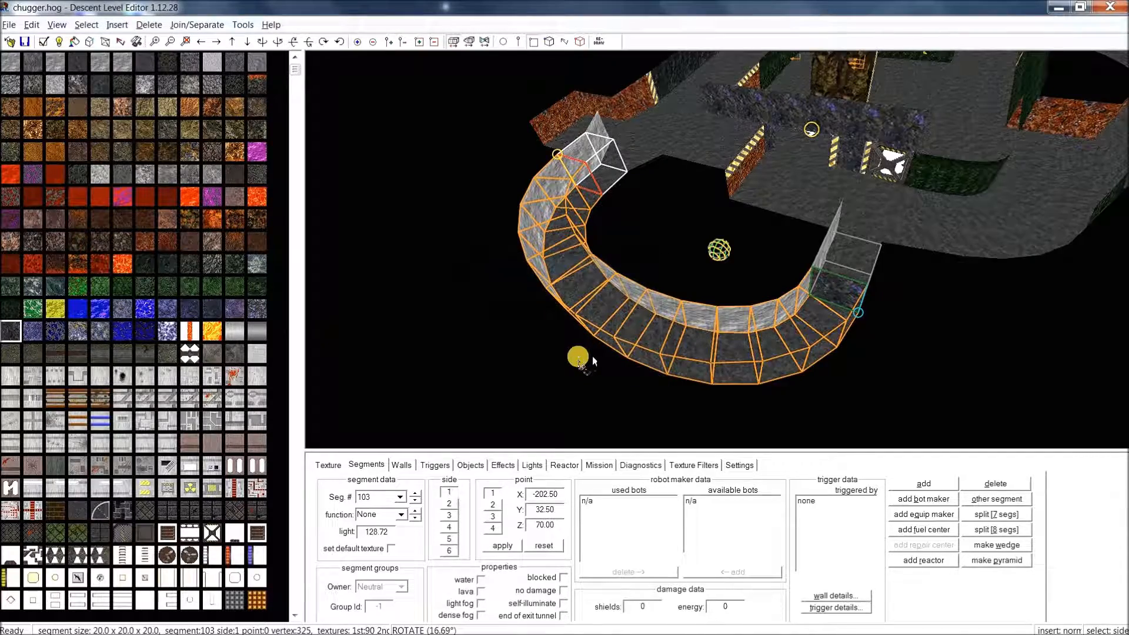
# Select segment 105's side 1 at the tunnel's end and join it to the adjoining tunnel segment.
pyautogui.moveTo(591, 358); pyautogui.dragTo(513, 389, button='middle')
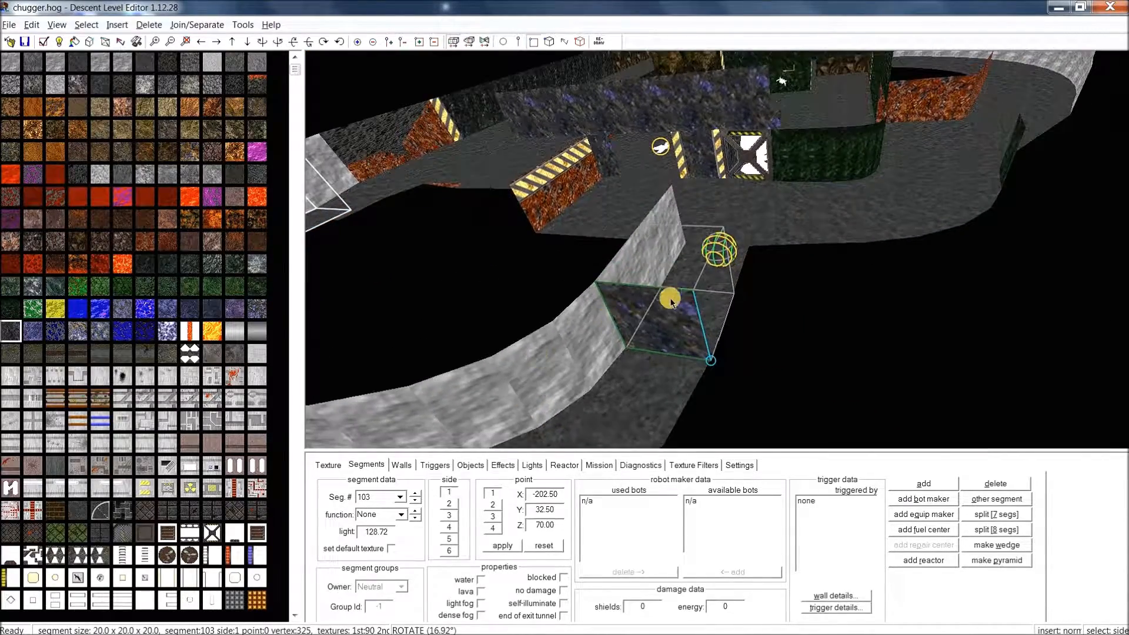
pyautogui.click(657, 313)
pyautogui.click(658, 317)
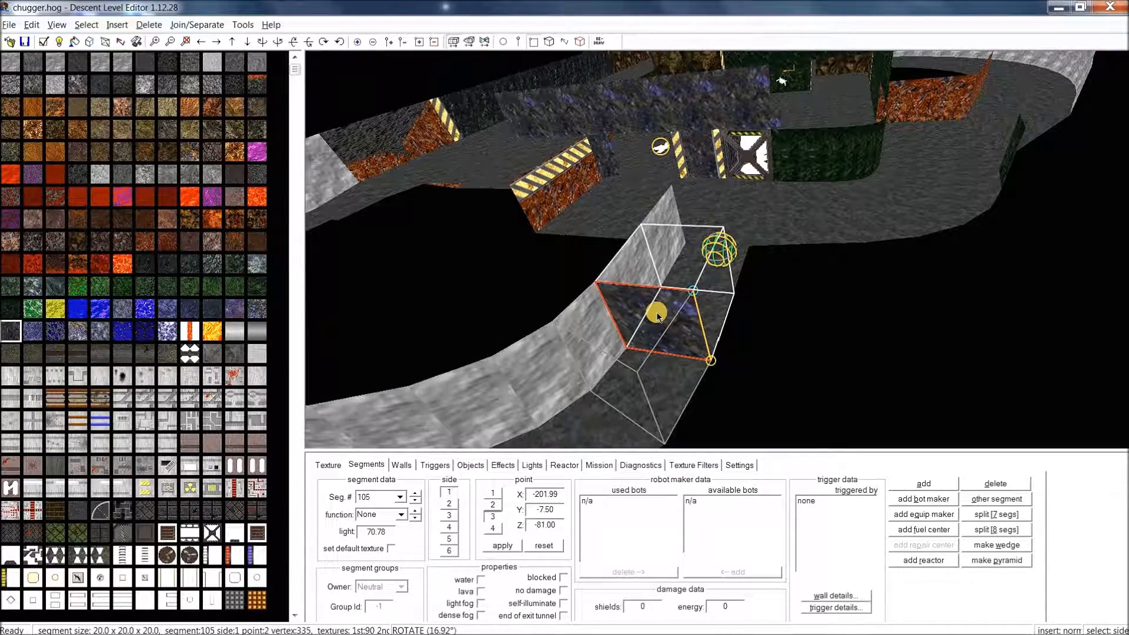
pyautogui.moveTo(656, 317); pyautogui.dragTo(632, 363, button='middle')
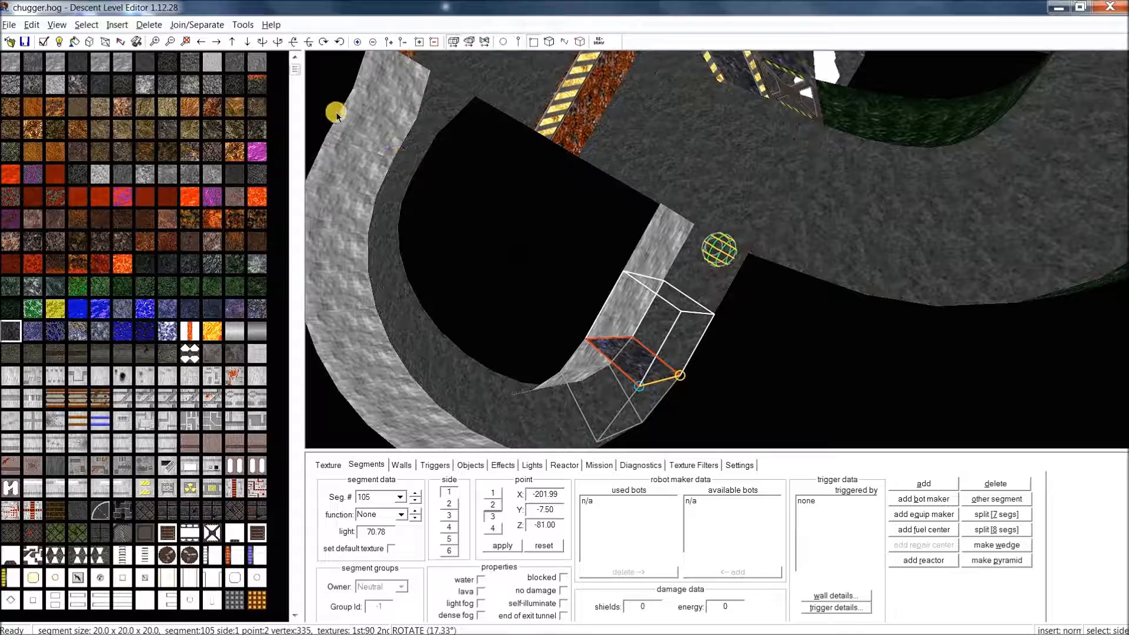
pyautogui.hotkey('ctrl', 'j')
# Starting from side 6 of tunnel segment 111, tag the wall plane and all connected walls carrying the rock001 texture.
pyautogui.moveTo(337, 113); pyautogui.dragTo(694, 323, button='middle')
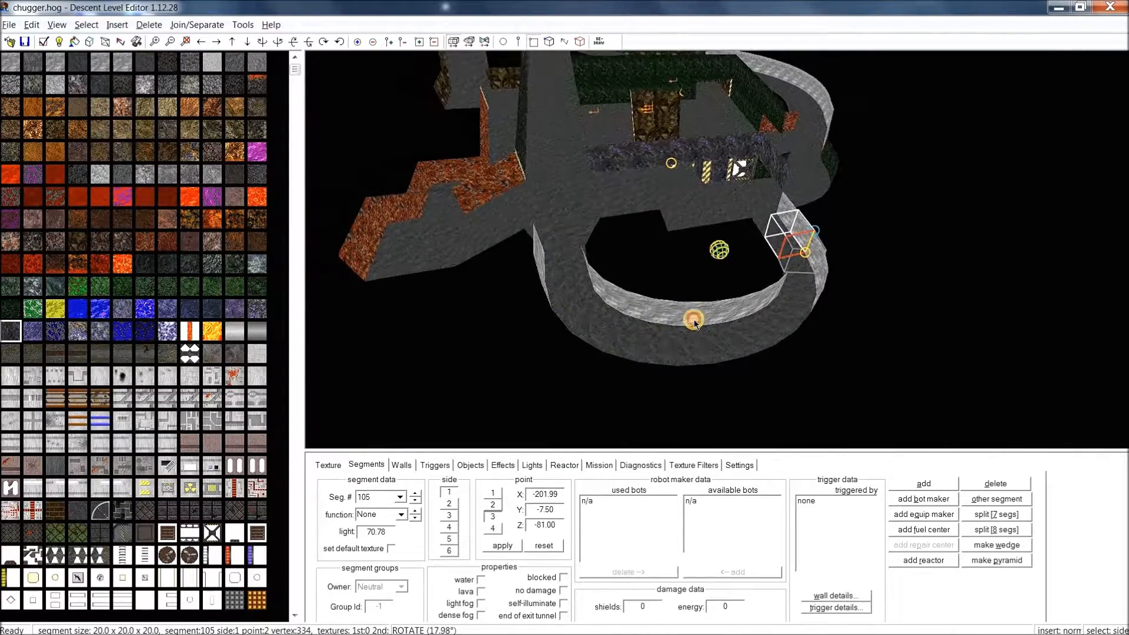
pyautogui.click(694, 323)
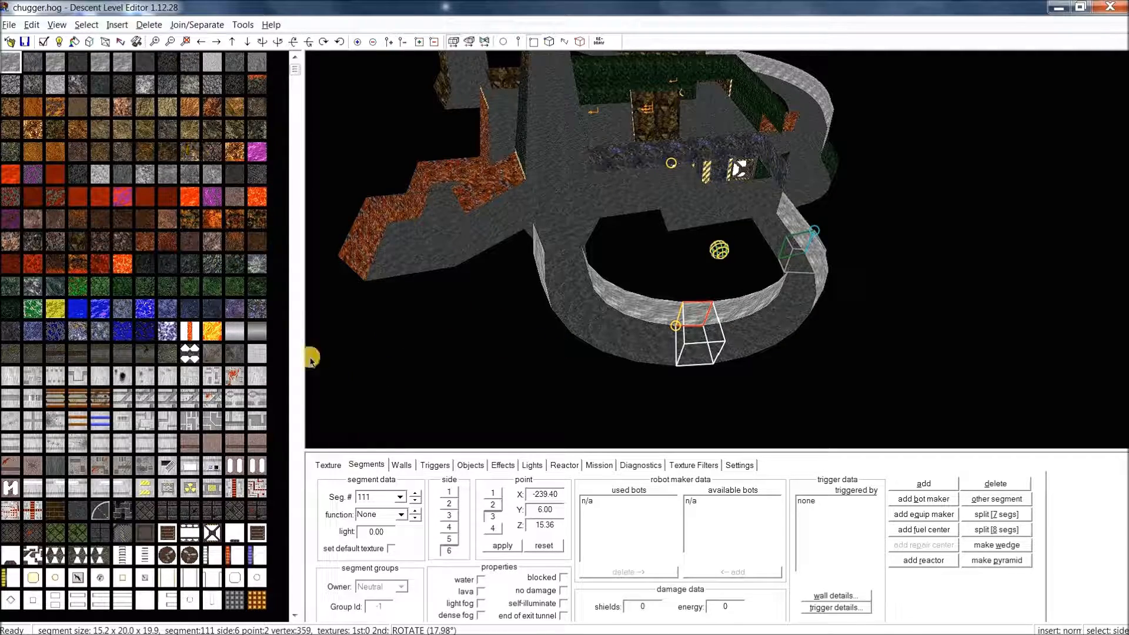
pyautogui.click(329, 466)
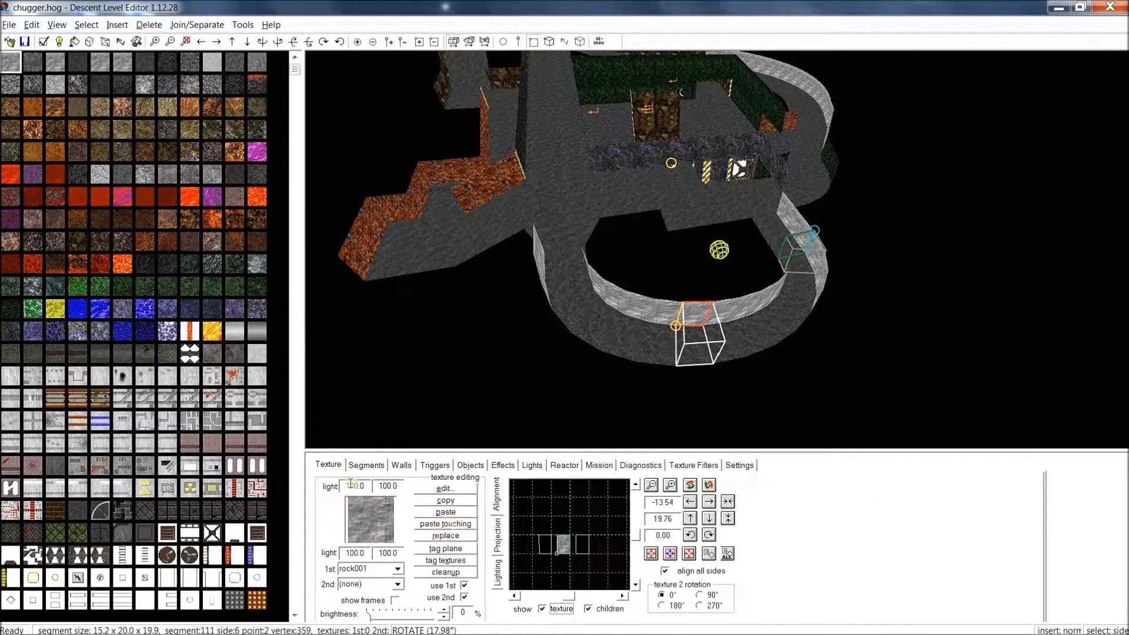
pyautogui.click(455, 551)
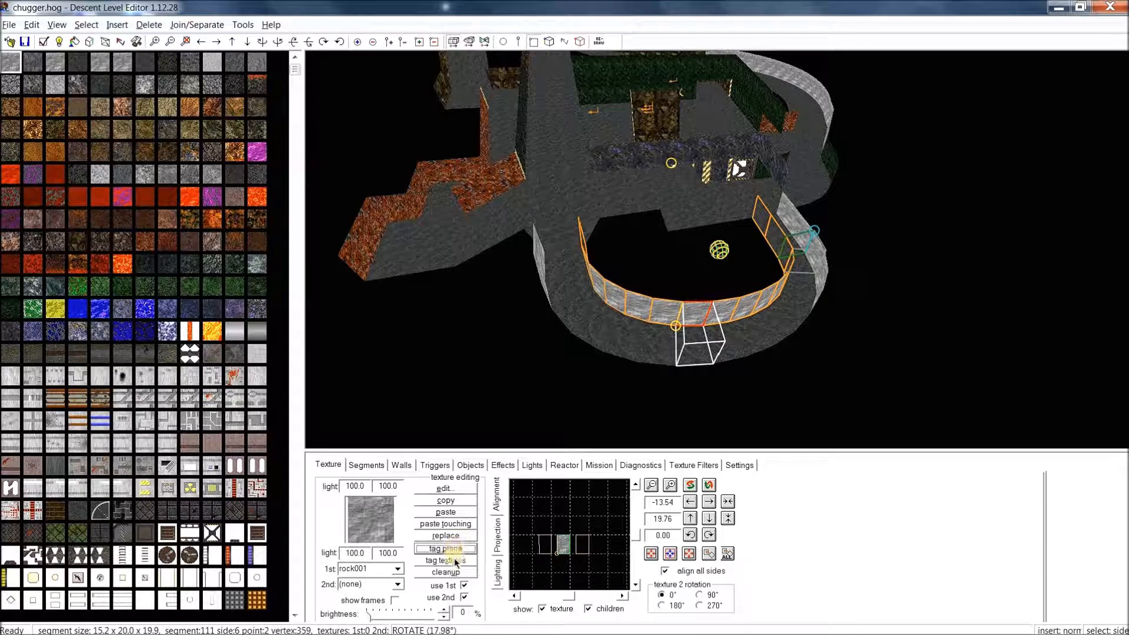
pyautogui.click(455, 563)
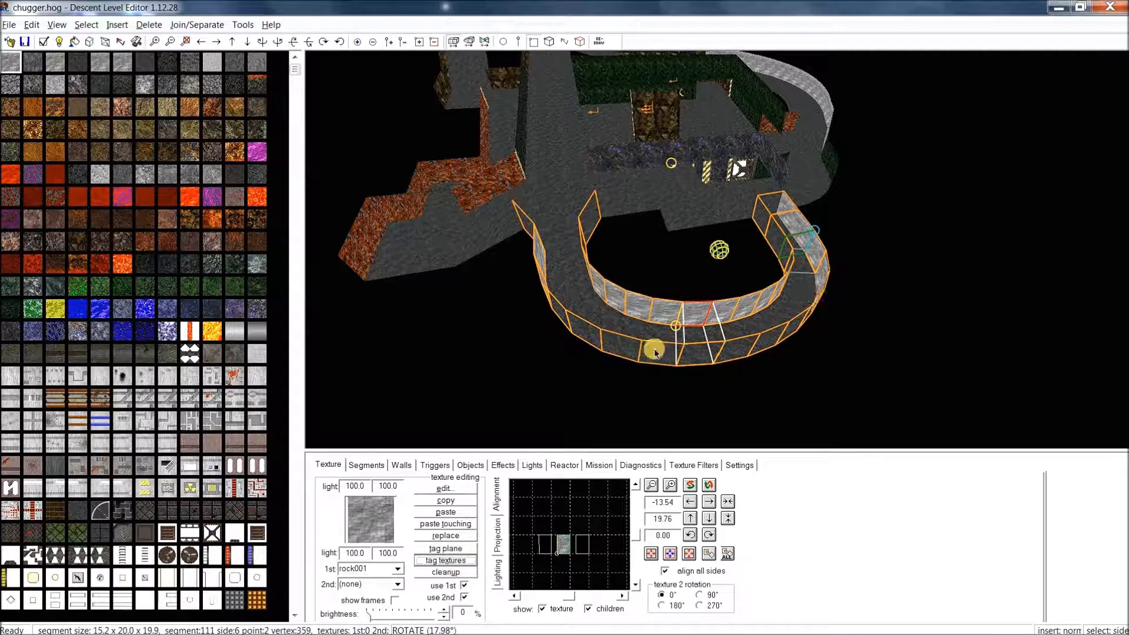
pyautogui.moveTo(576, 327); pyautogui.dragTo(740, 150, button='middle')
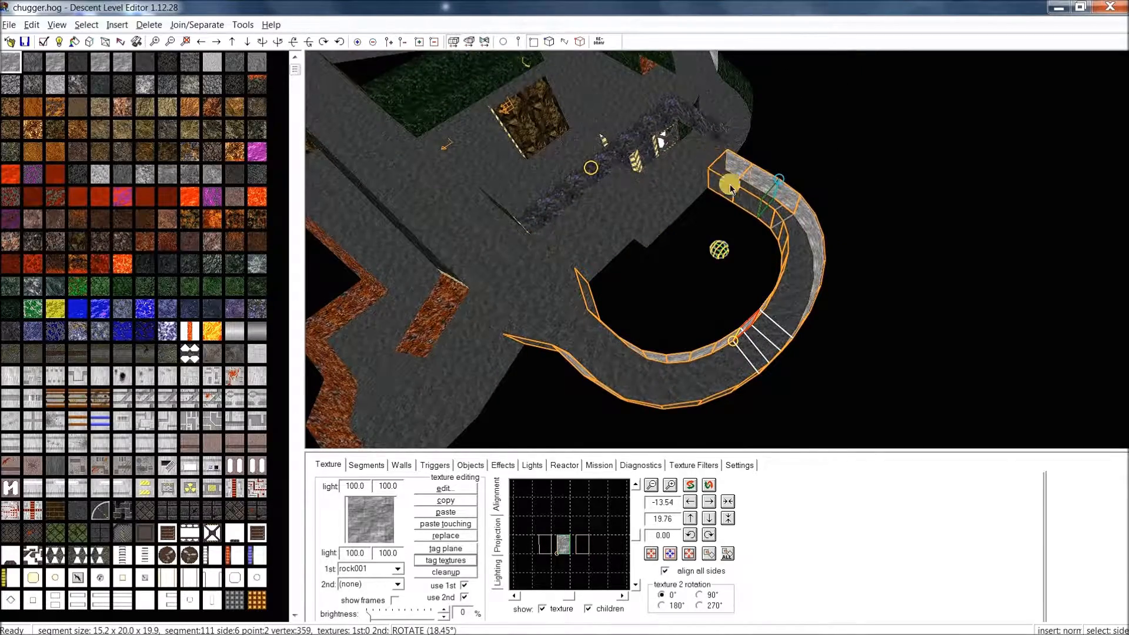
# Apply the rock181 texture to the tagged walls of the curved tunnel.
pyautogui.moveTo(755, 203); pyautogui.dragTo(663, 100, button='middle')
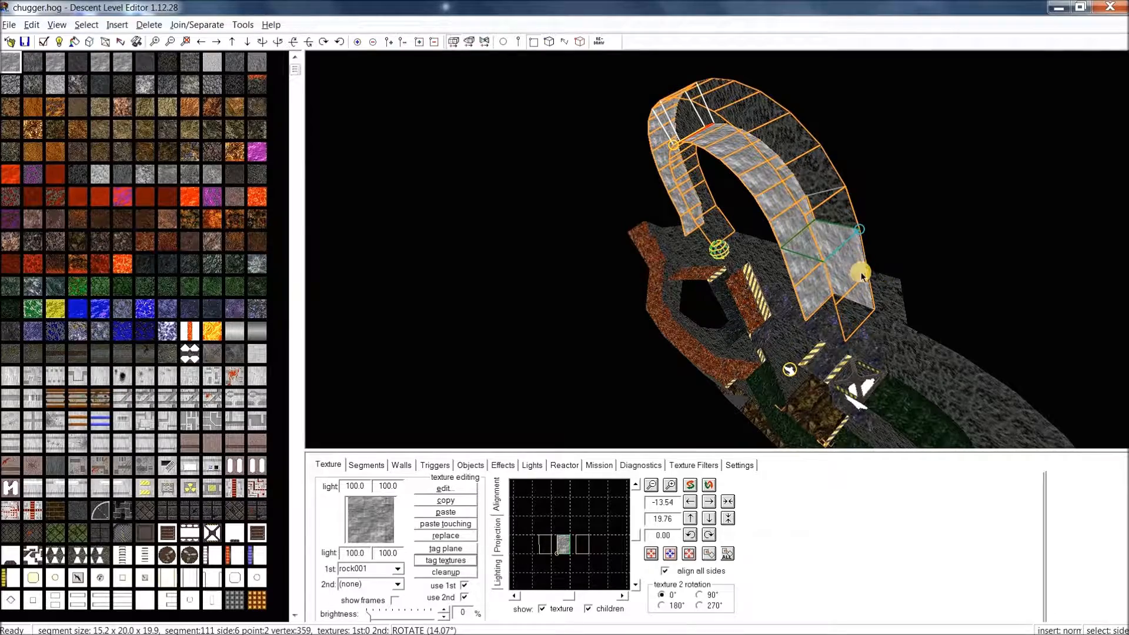
pyautogui.moveTo(792, 246); pyautogui.dragTo(822, 321, button='middle')
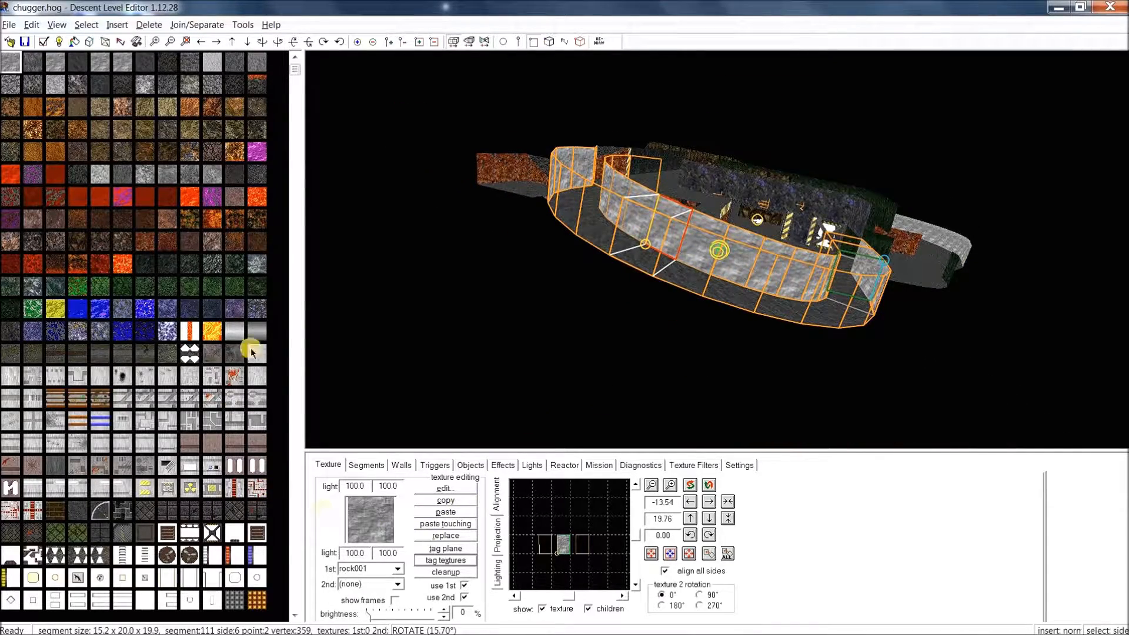
pyautogui.click(211, 308)
# Copy the rock057 texture from side 2 of tunnel segment 117 and paste it onto side 2 of segments 105 and 104.
pyautogui.moveTo(611, 235); pyautogui.dragTo(581, 156, button='middle')
pyautogui.click(701, 118)
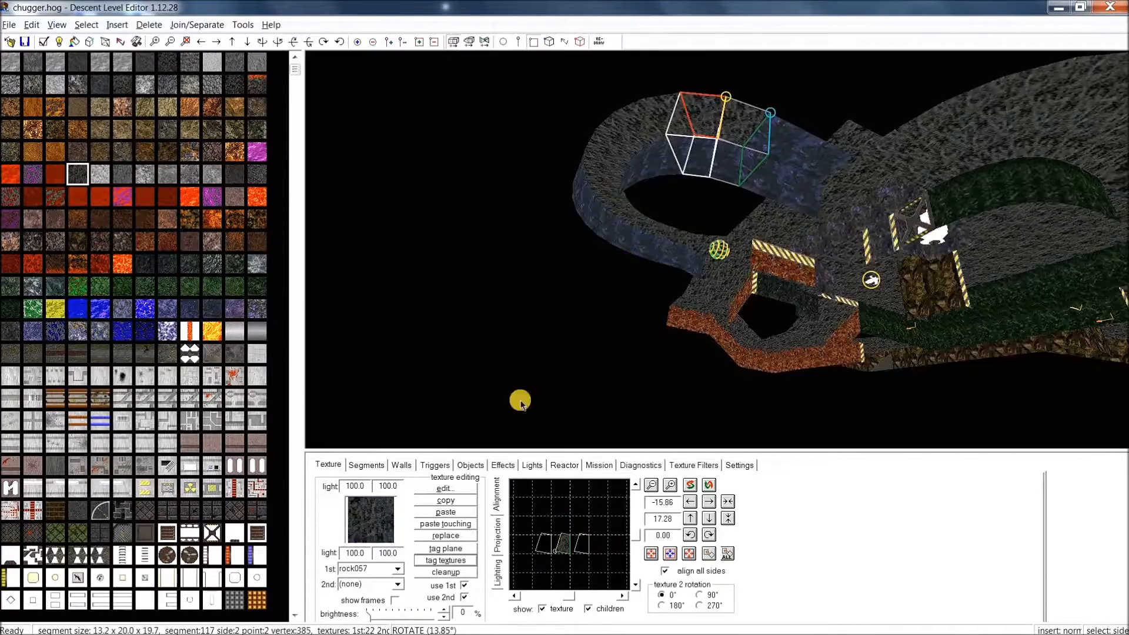
pyautogui.click(450, 500)
pyautogui.click(796, 155)
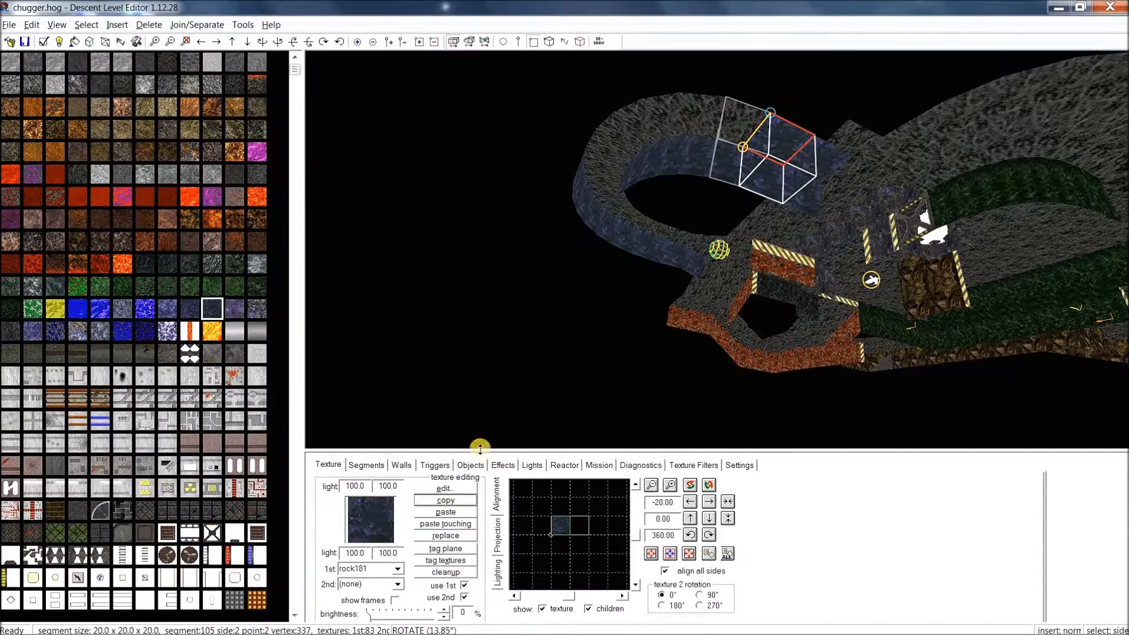
pyautogui.click(449, 510)
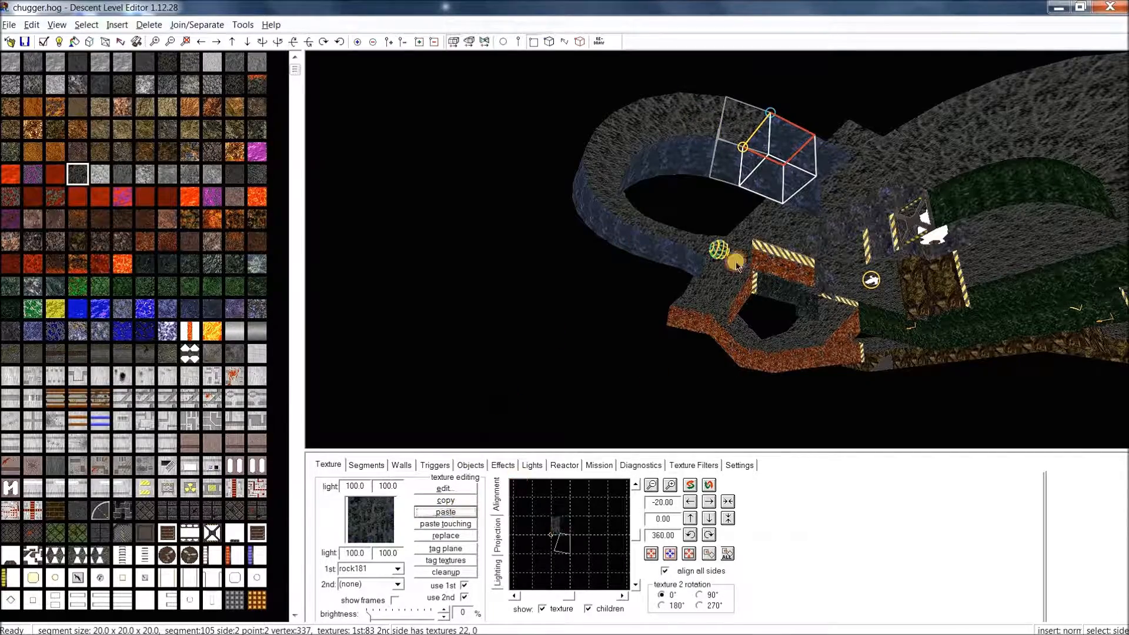
pyautogui.click(813, 167)
pyautogui.click(445, 511)
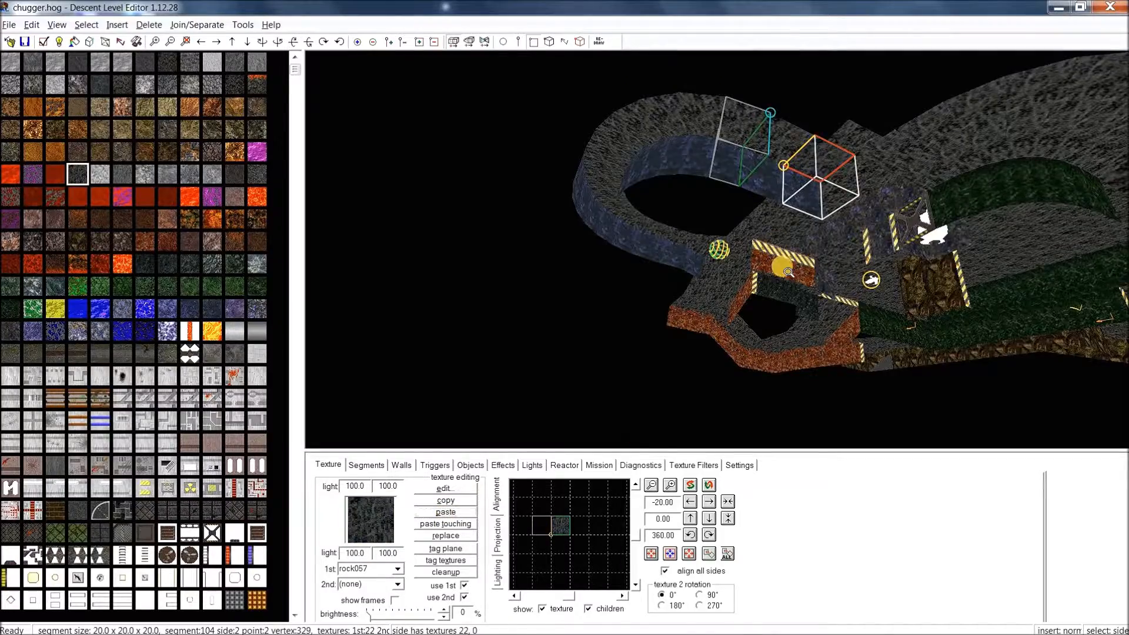
# Examine how the new tunnel opens into the surrounding rooms, checking the walls of segments 104, 13 and 55.
pyautogui.moveTo(785, 268); pyautogui.dragTo(936, 333)
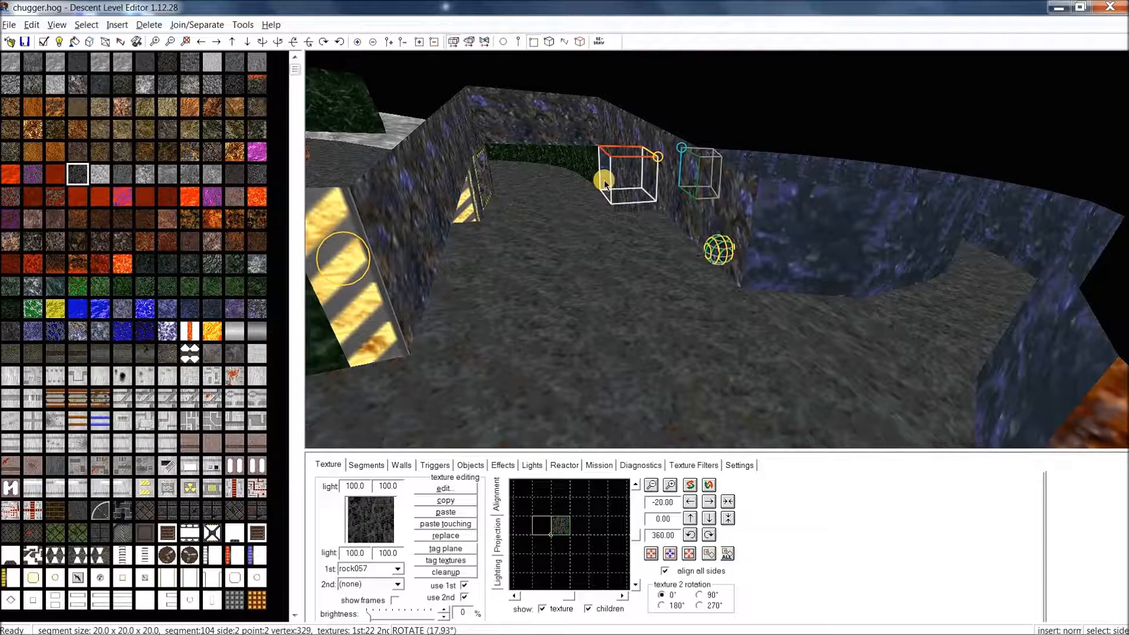
pyautogui.press('s')
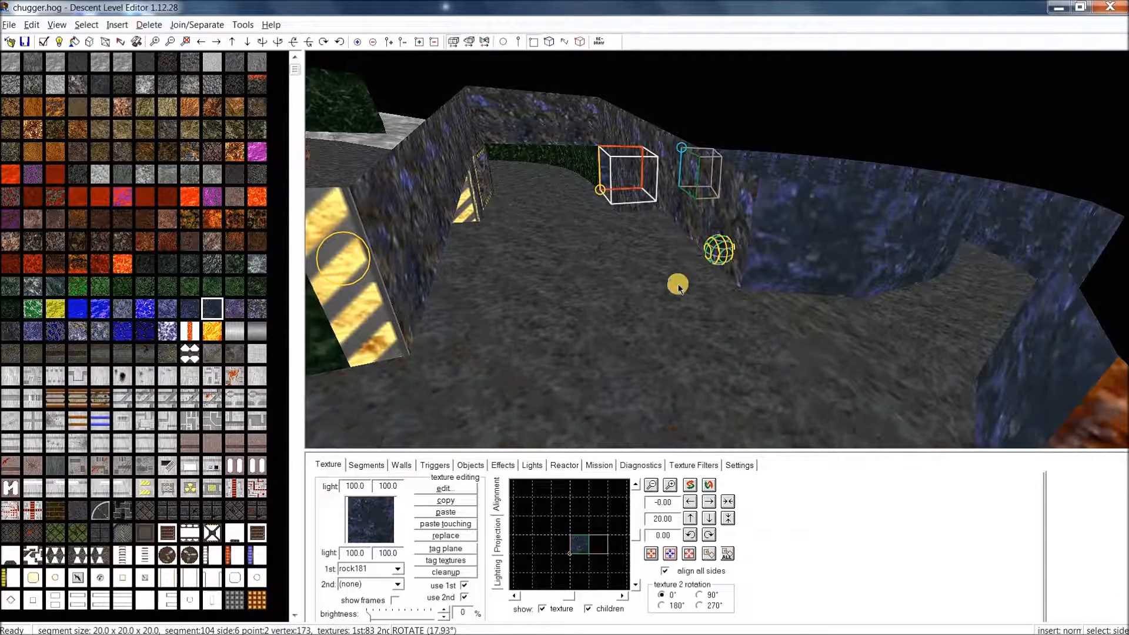
pyautogui.click(859, 350)
pyautogui.moveTo(825, 315); pyautogui.dragTo(889, 307, button='middle')
pyautogui.click(735, 234)
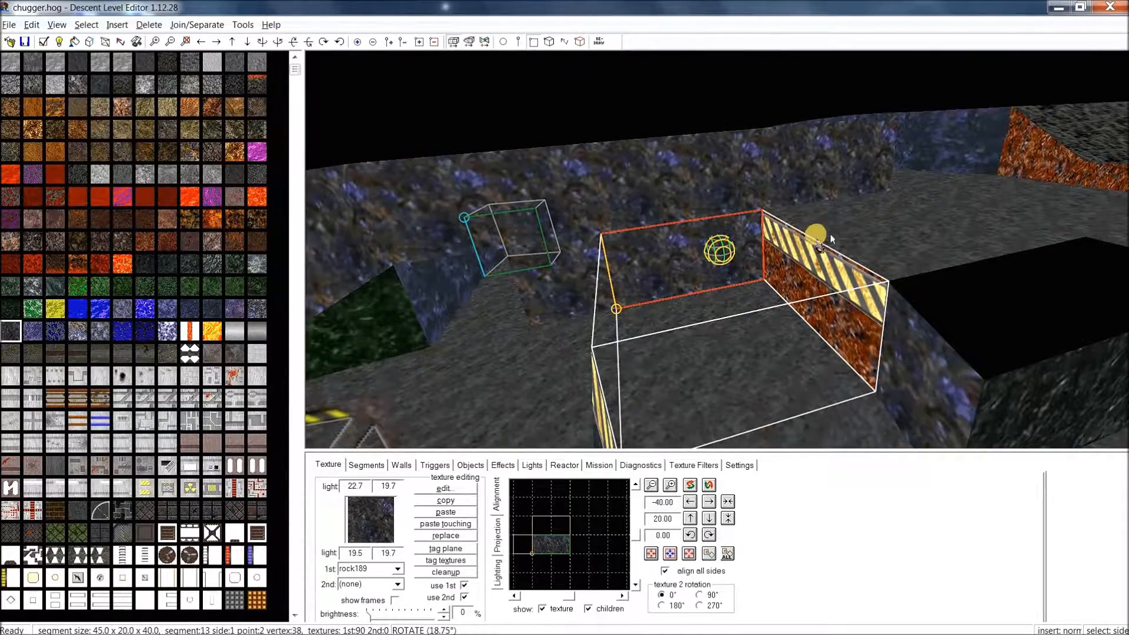
pyautogui.moveTo(818, 236); pyautogui.dragTo(805, 237, button='middle')
pyautogui.scroll(-3, 806, 252)
pyautogui.scroll(-3, 806, 254)
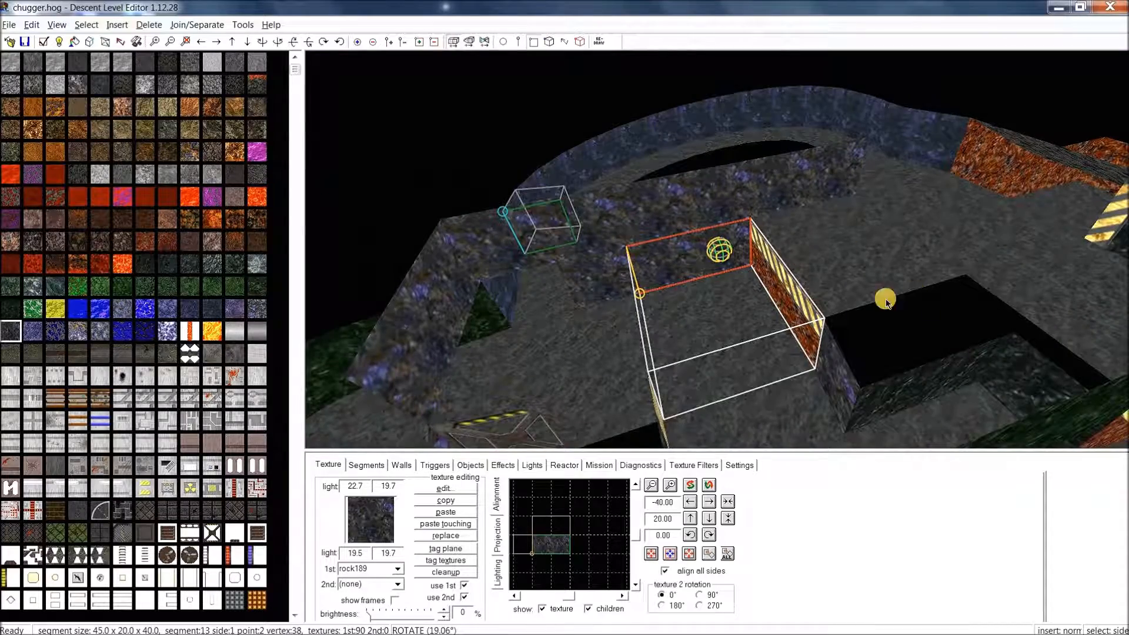
pyautogui.moveTo(1090, 348); pyautogui.dragTo(933, 313, button='middle')
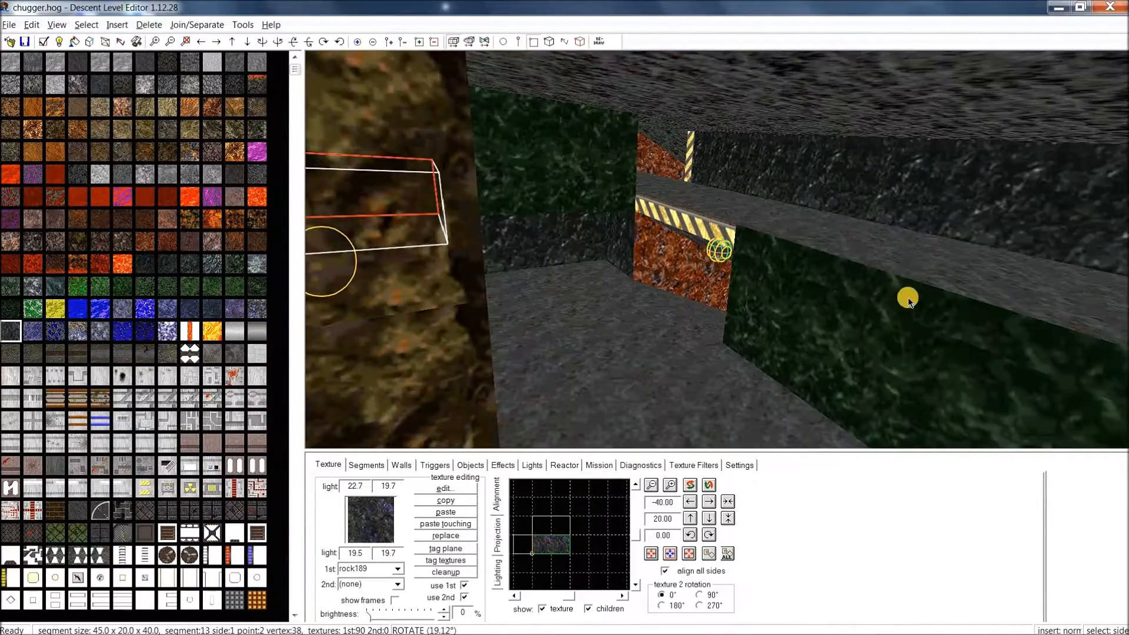
pyautogui.click(890, 290)
pyautogui.moveTo(753, 265); pyautogui.dragTo(845, 284, button='middle')
pyautogui.scroll(-5, 847, 297)
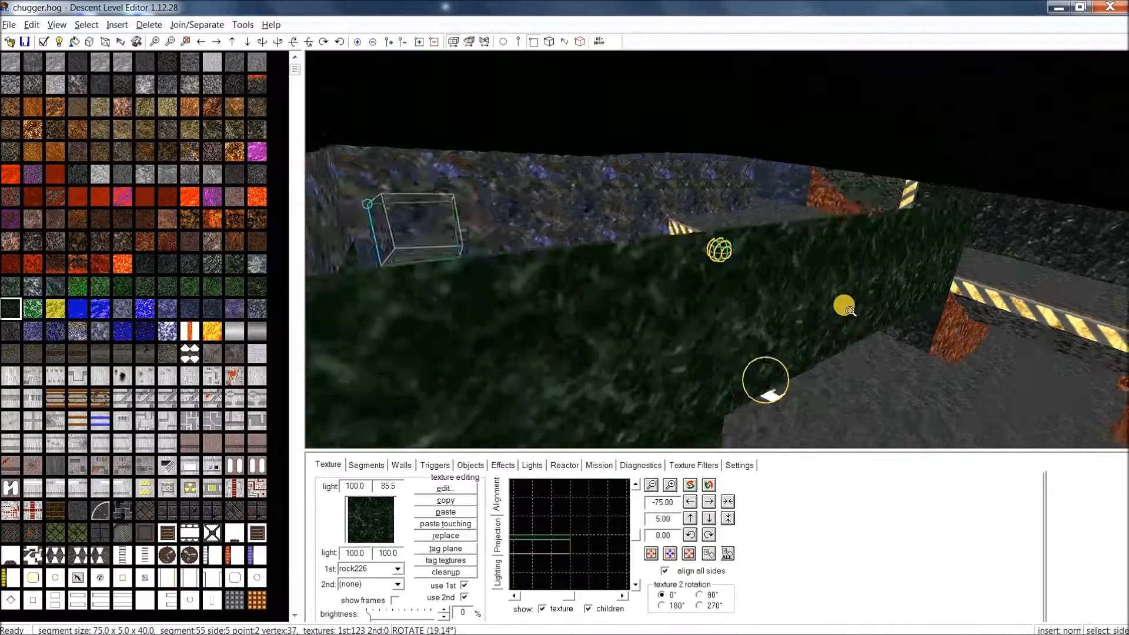
# Try extending segment 41 from its side 1 with two segments, plus a third one attached to side 6 of the second.
pyautogui.click(786, 402)
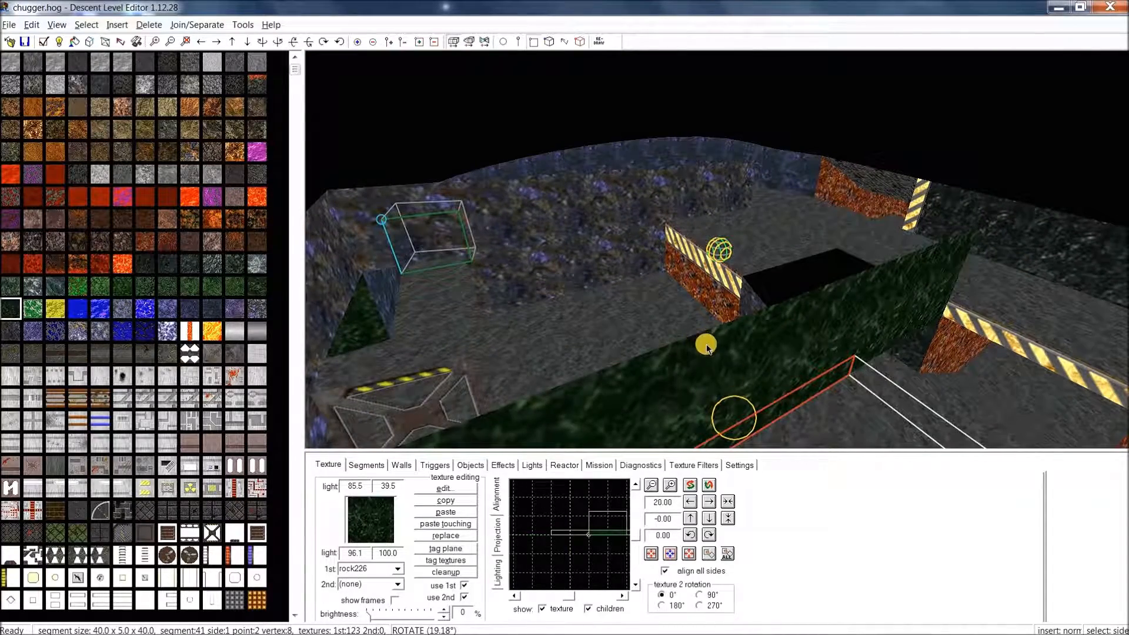
pyautogui.scroll(4, 763, 389)
pyautogui.scroll(-4, 800, 384)
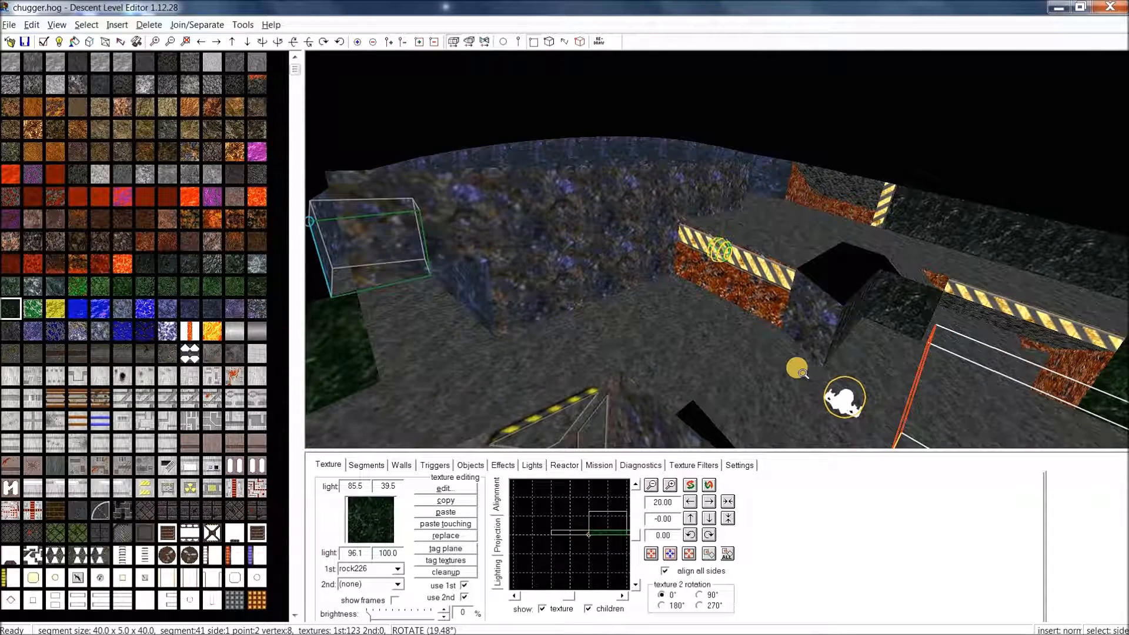
pyautogui.click(470, 43)
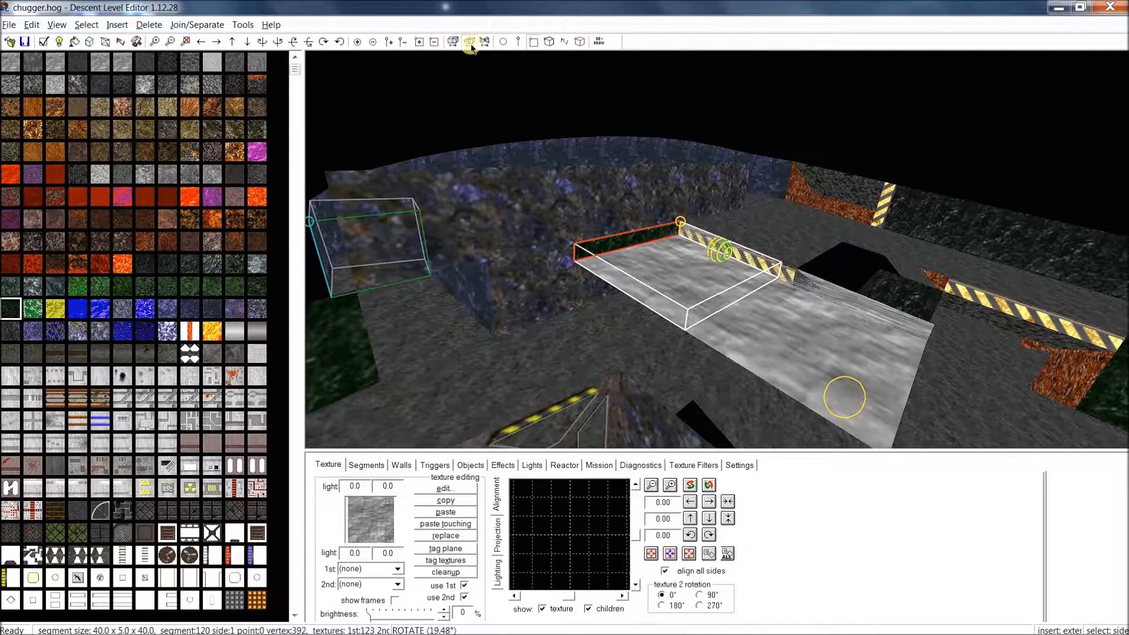
pyautogui.press('s')
pyautogui.click(470, 42)
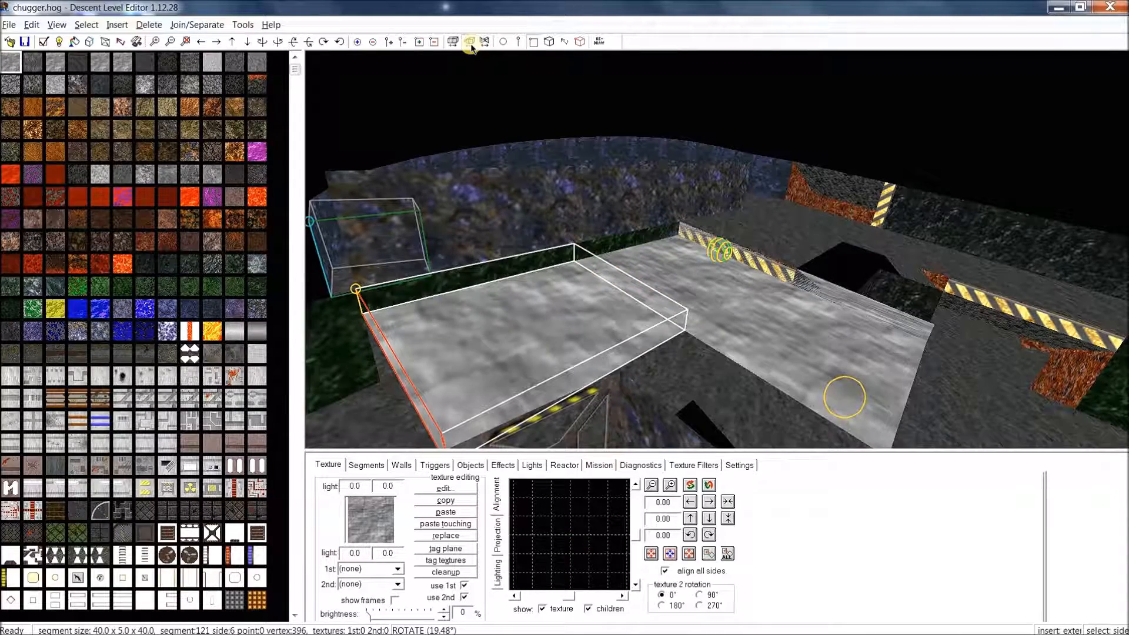
pyautogui.moveTo(794, 222); pyautogui.dragTo(764, 241, button='middle')
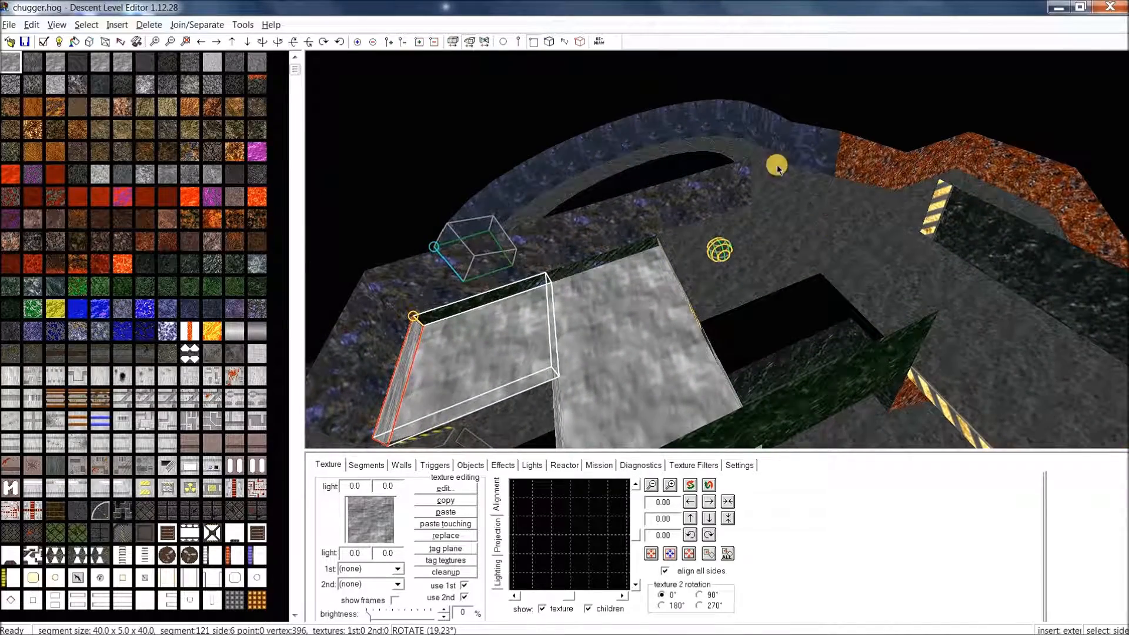
pyautogui.moveTo(873, 283)
pyautogui.mouseDown(button='middle')
pyautogui.moveTo(879, 172)
pyautogui.moveTo(871, 289)
pyautogui.mouseUp(button='middle')
pyautogui.moveTo(725, 263); pyautogui.dragTo(562, 325, button='middle')
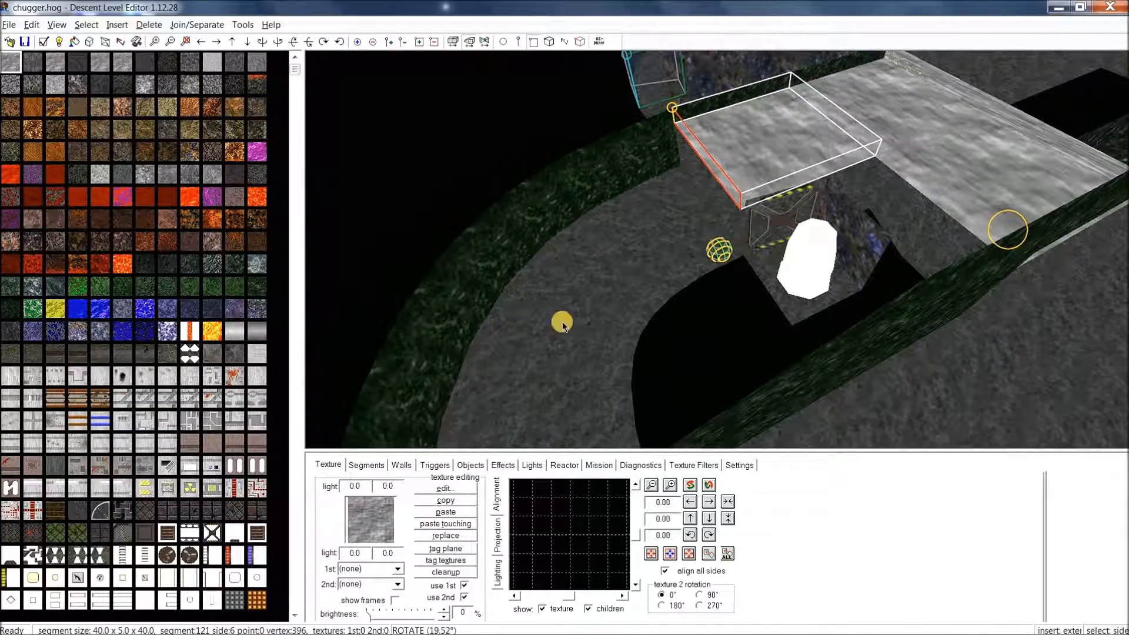
pyautogui.moveTo(899, 201); pyautogui.dragTo(859, 240, button='middle')
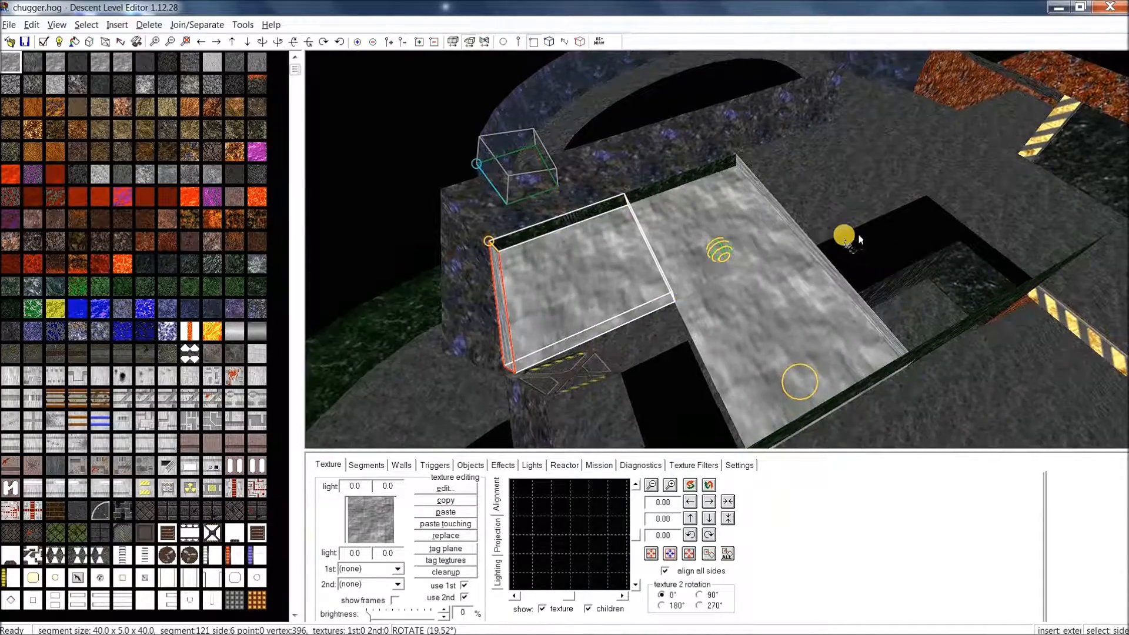
# Delete the three segments added beyond segment 41.
pyautogui.press('Delete')
pyautogui.press('Delete')
pyautogui.press('Delete')
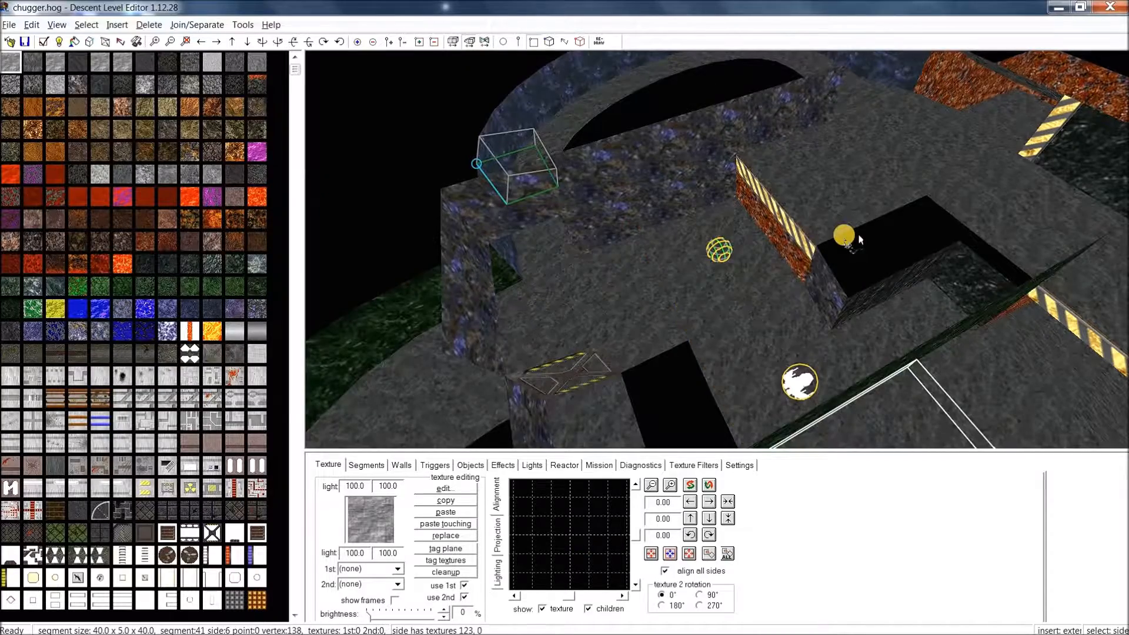
pyautogui.moveTo(847, 209); pyautogui.dragTo(845, 187, button='middle')
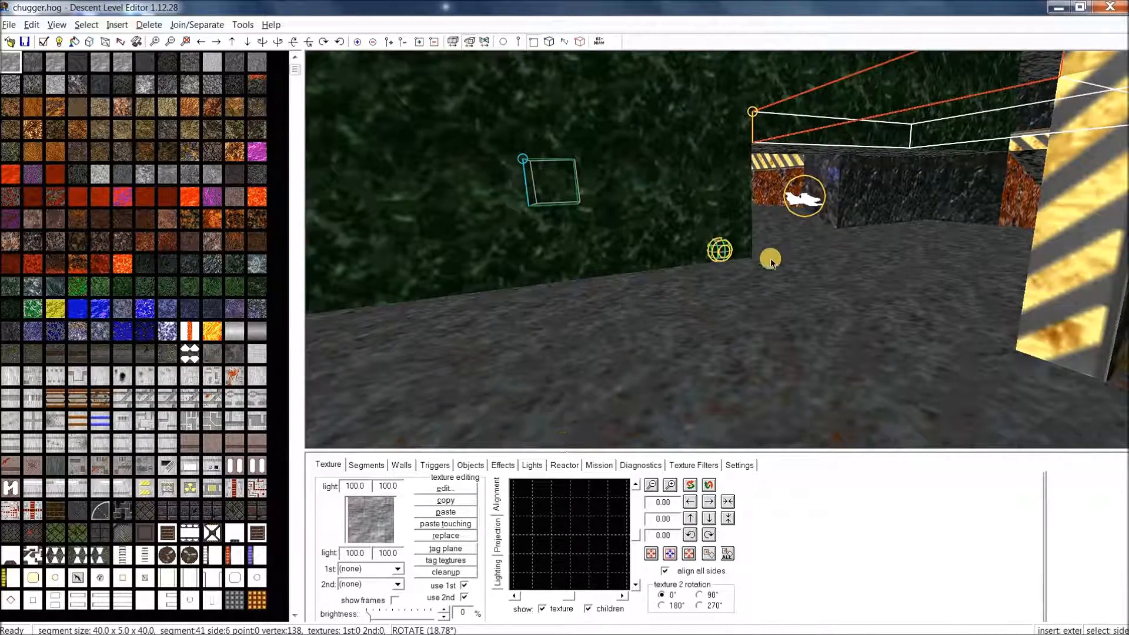
pyautogui.moveTo(759, 263); pyautogui.dragTo(692, 181, button='middle')
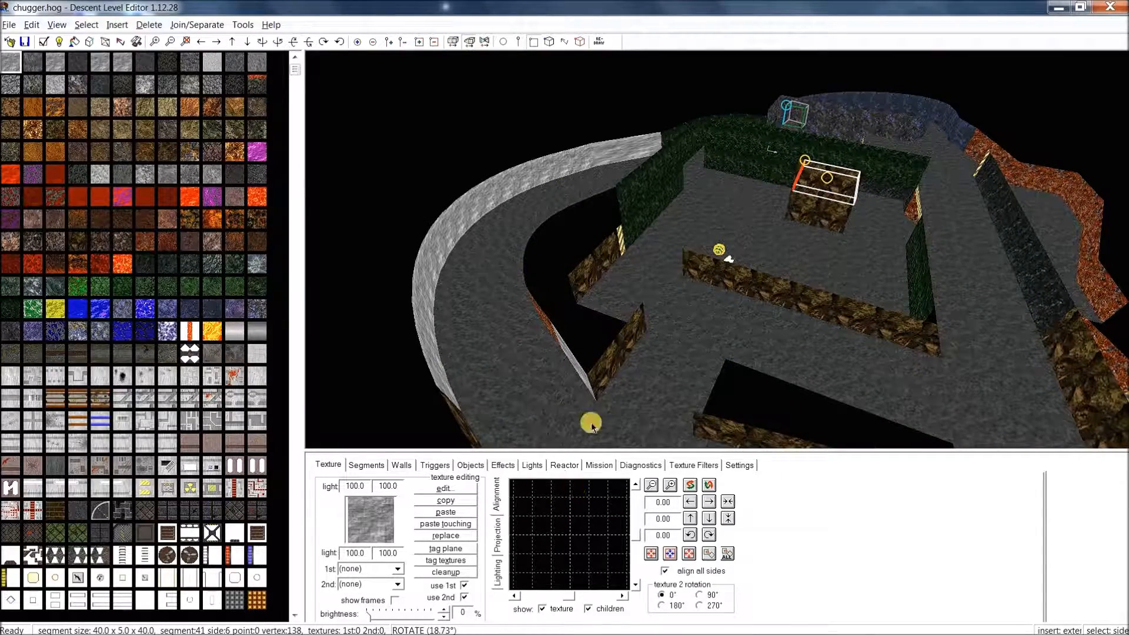
pyautogui.moveTo(785, 266); pyautogui.dragTo(865, 287, button='middle')
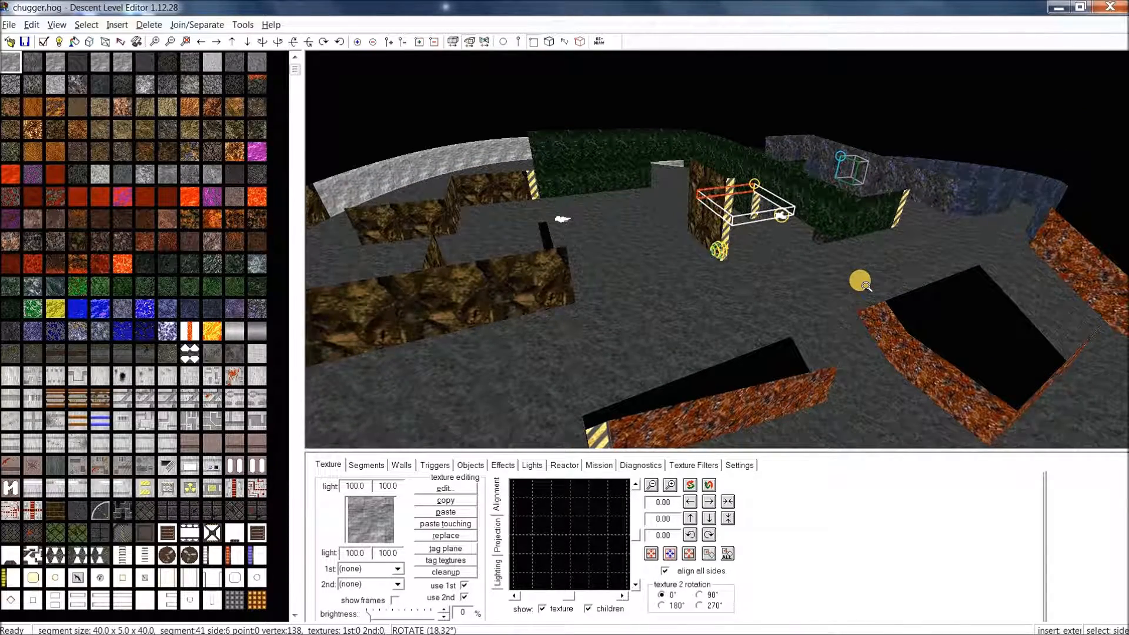